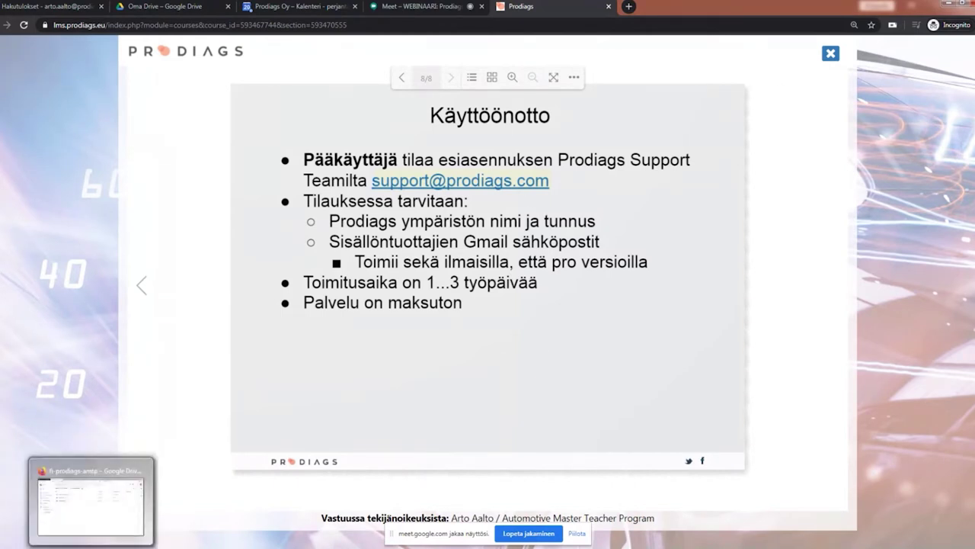
Step: Switch from the Prodiags slide to the fi-prodiags-amtp Google Drive folder in Firefox
click(90, 499)
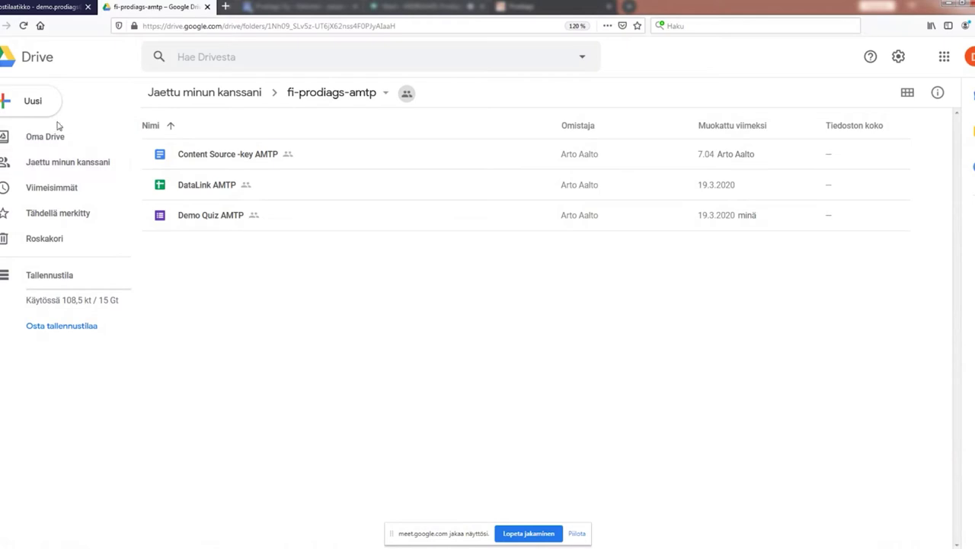
click(33, 9)
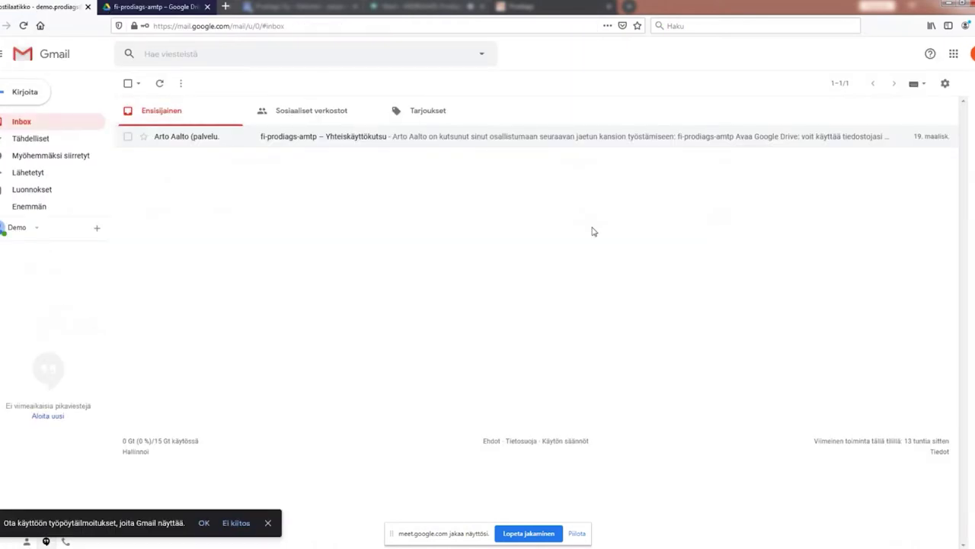
click(954, 57)
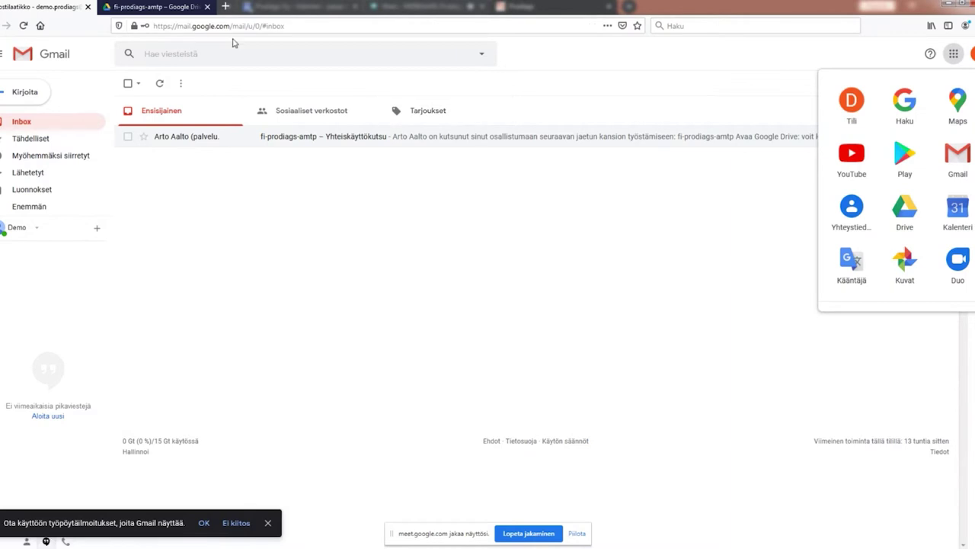
click(156, 8)
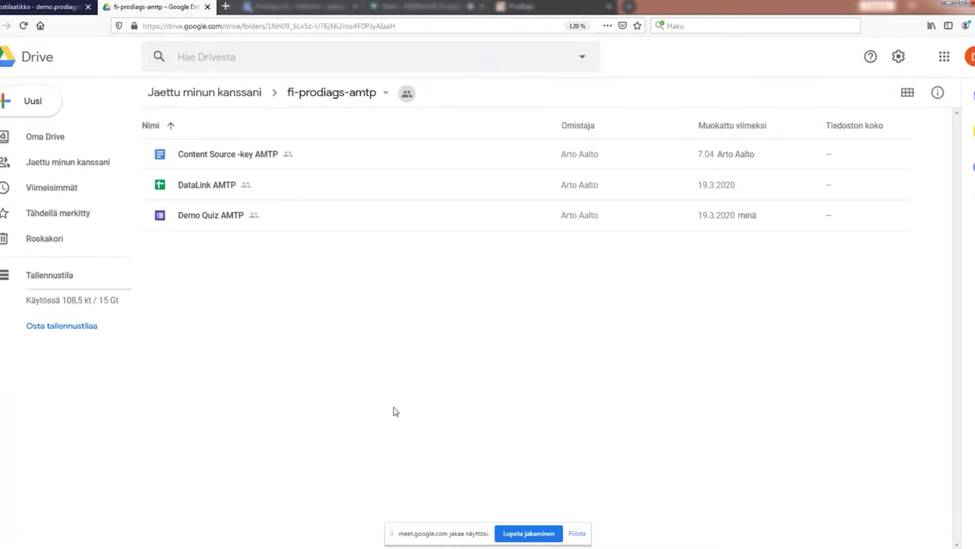
click(43, 166)
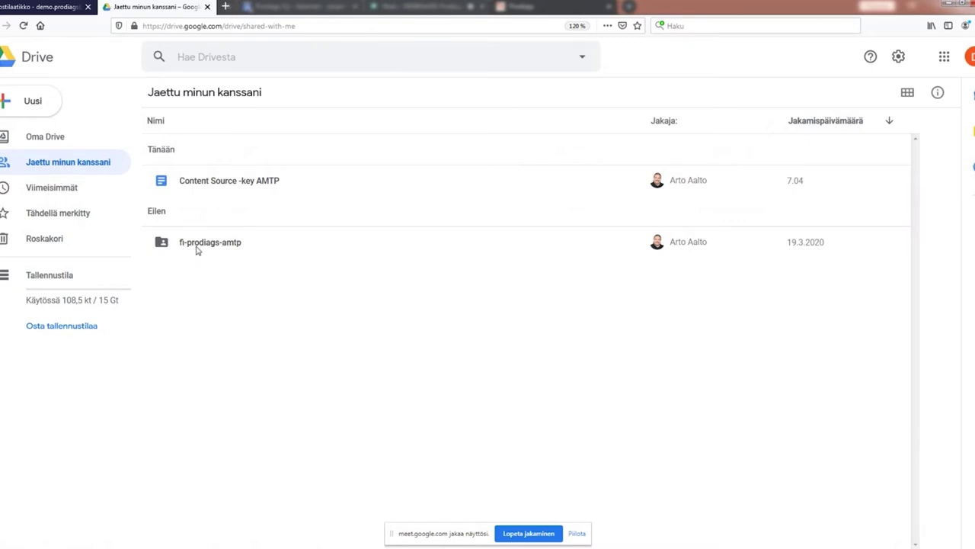
double_click(162, 244)
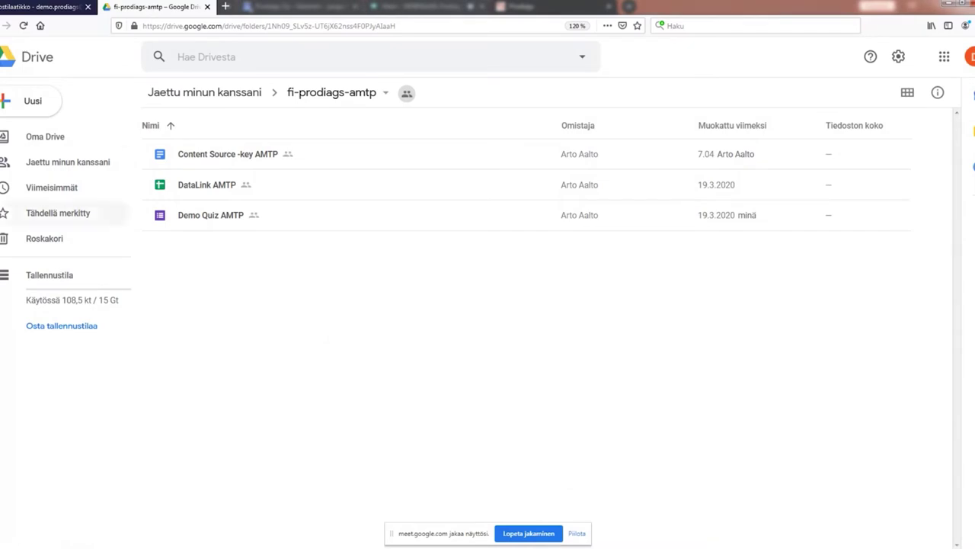
Step: Create a new Google Form from the Uusi > Lisää menu and confirm it in the shared folder
click(4, 103)
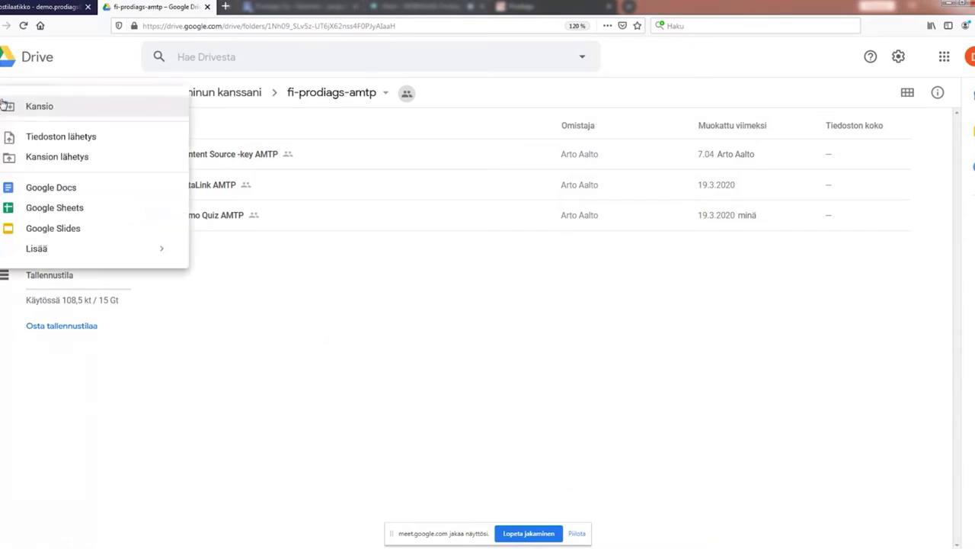
mouse_move(169, 259)
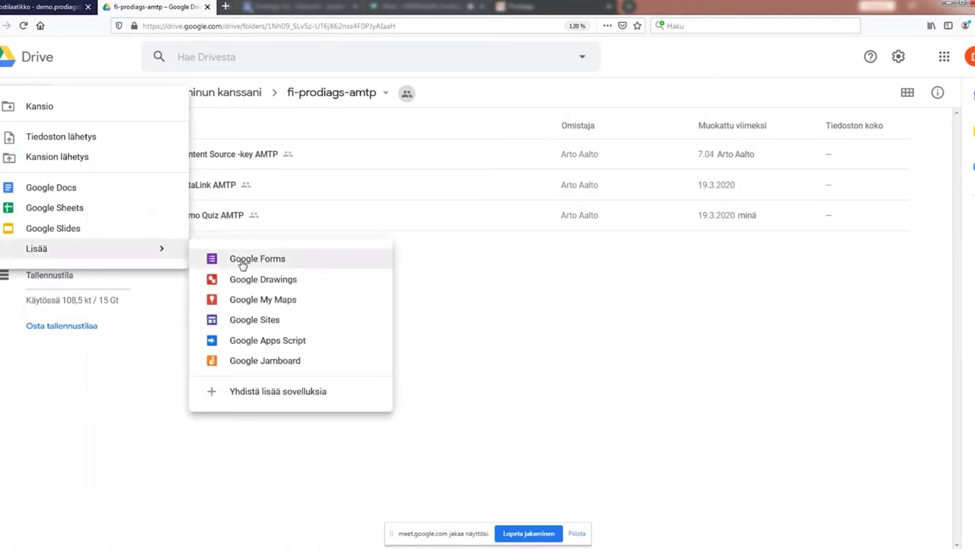
click(210, 262)
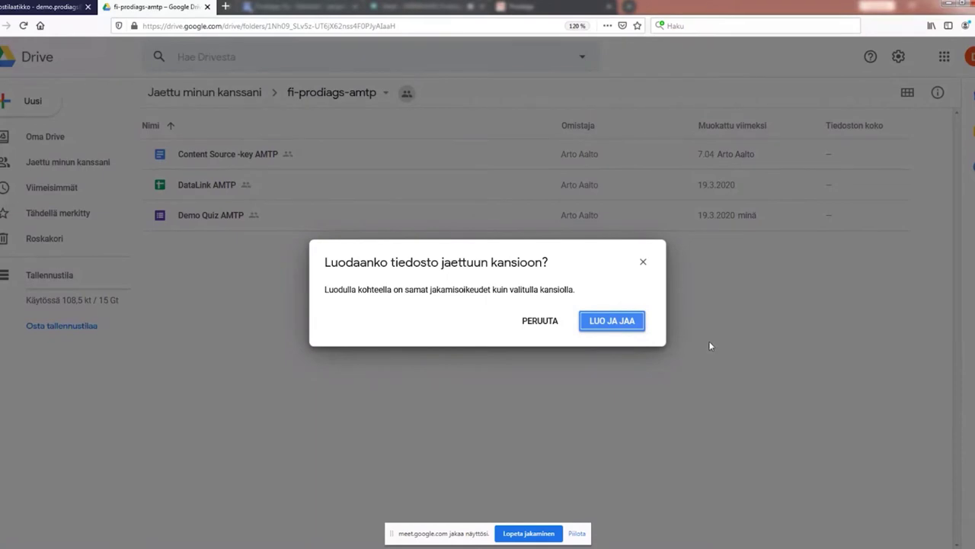
click(621, 324)
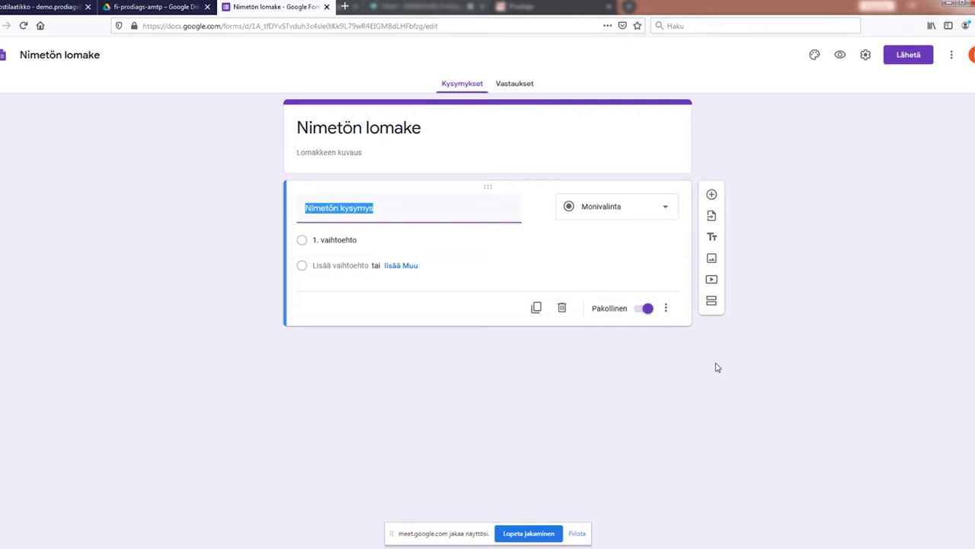
Step: Open the settings of the new 'Nimetön lomake' form via the gear icon
click(865, 58)
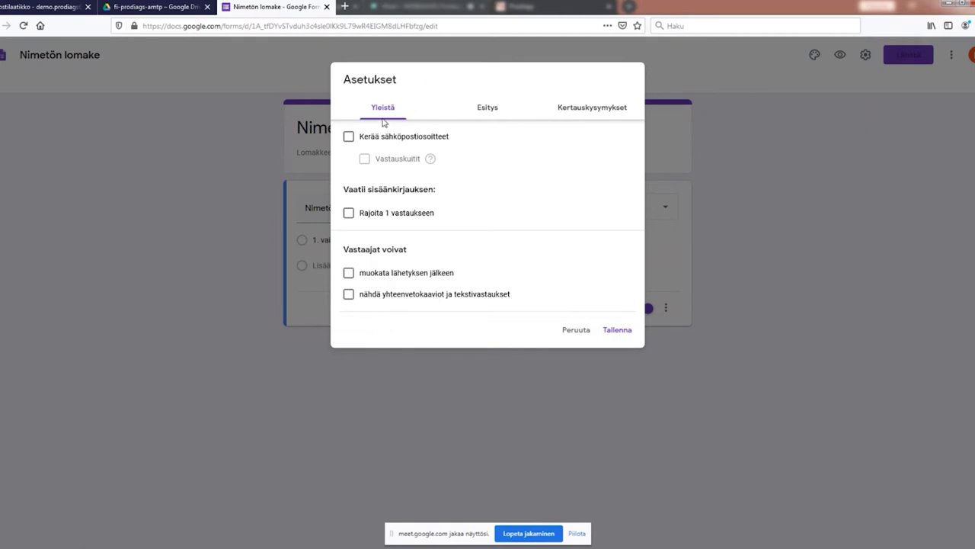
Step: Turn off 'Lähetä toinen vastaus avaamalla linkki' under Esitys, then show Kertauskysymykset settings
click(488, 111)
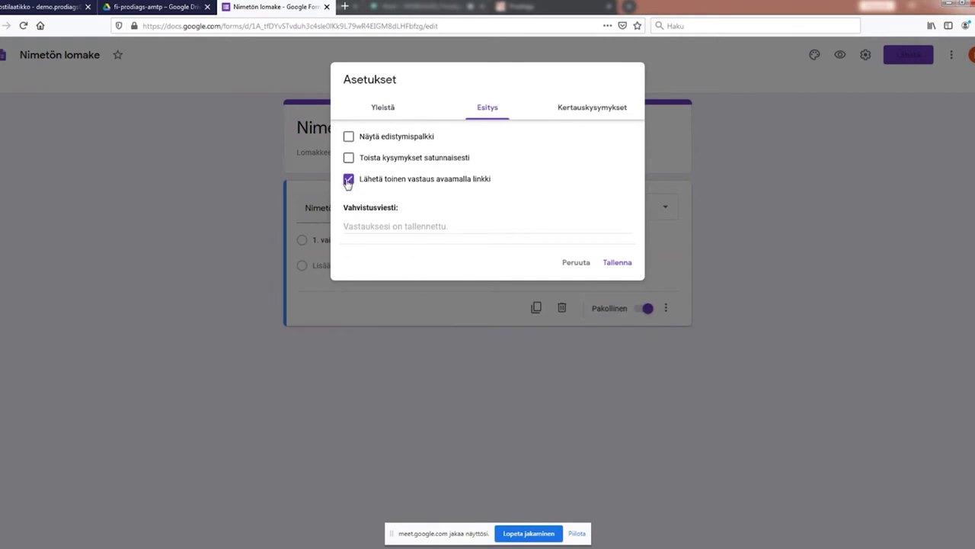
click(347, 182)
click(585, 107)
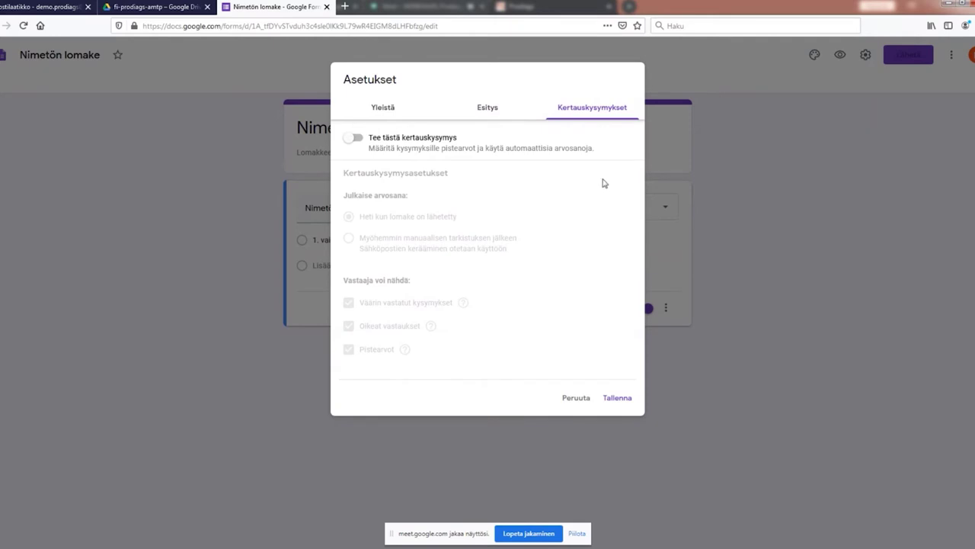
Step: Enable quiz mode showing missed questions, correct answers and point values, and save
click(351, 139)
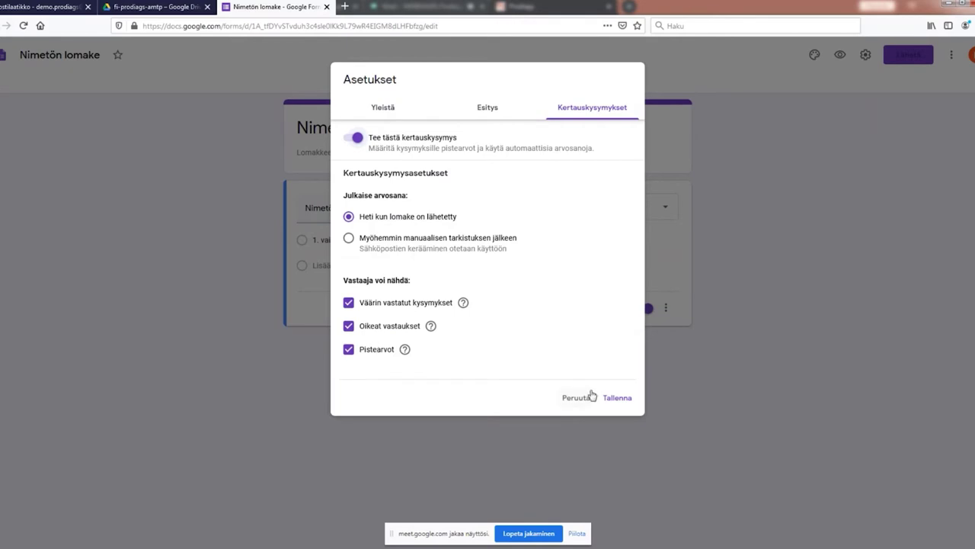
click(350, 304)
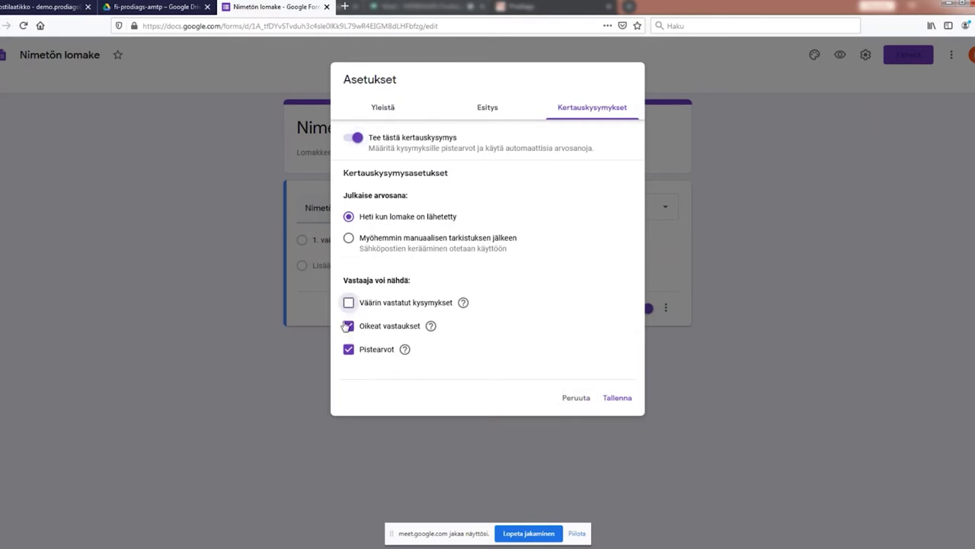
click(348, 326)
click(348, 351)
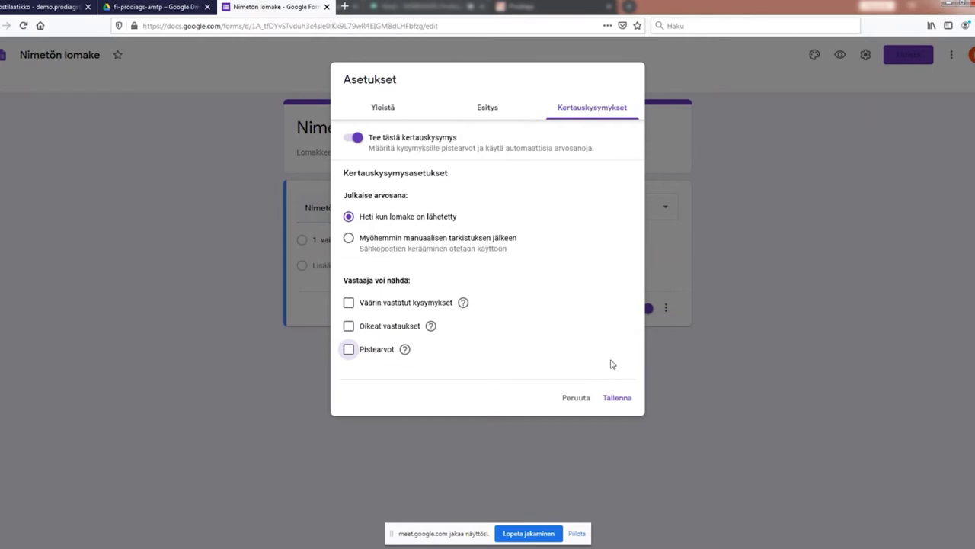
click(348, 302)
click(348, 326)
click(348, 349)
click(623, 402)
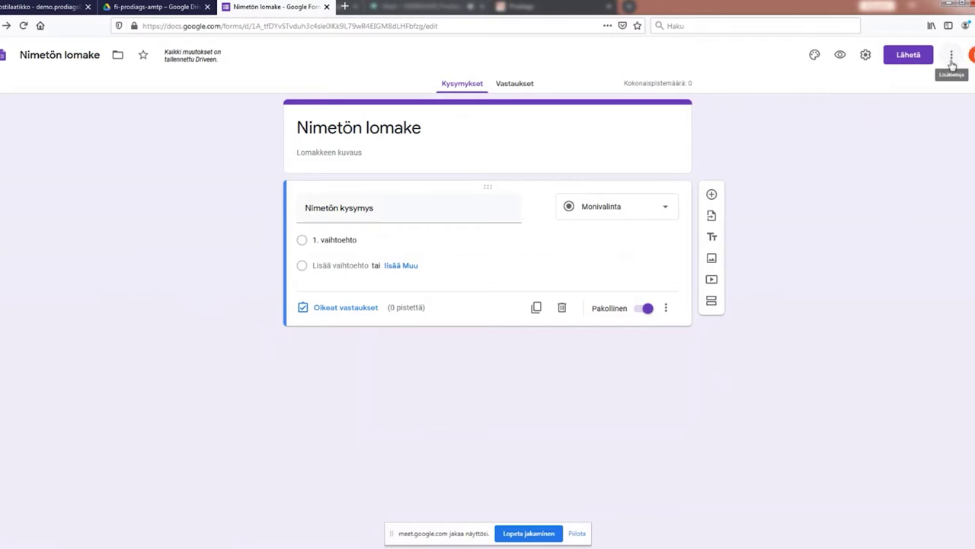
Step: Set the default question point value to 100 in the form's preferences and save
click(951, 58)
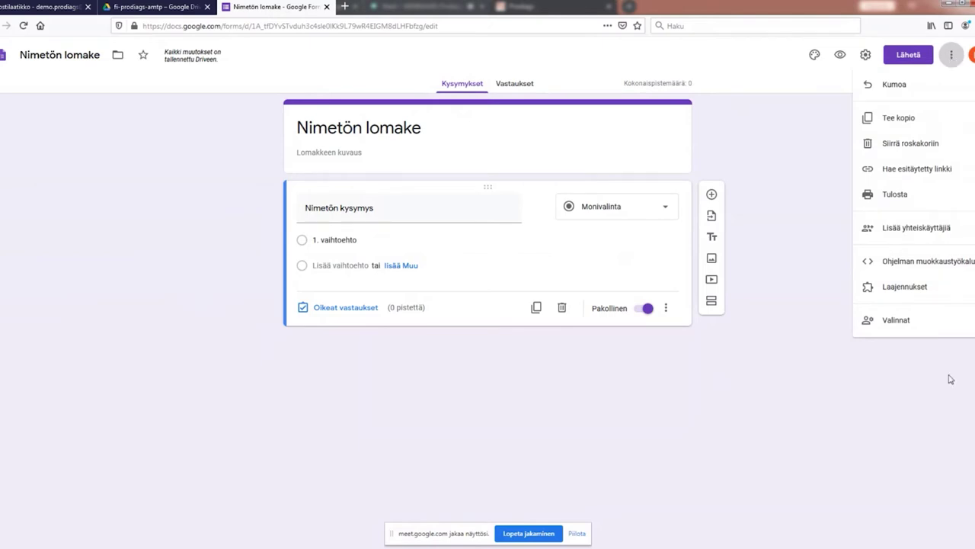
click(899, 321)
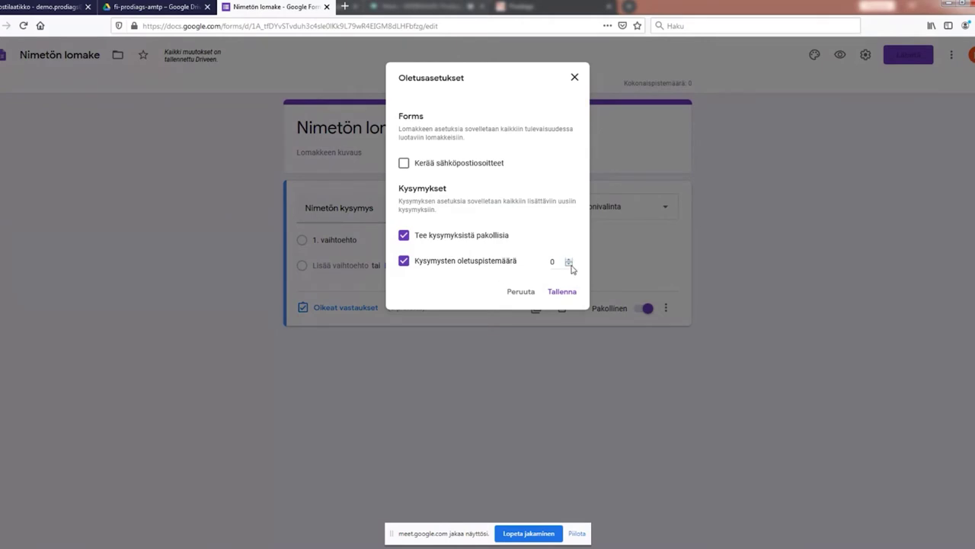
click(556, 261)
key(BackSpace)
text(100)
click(563, 297)
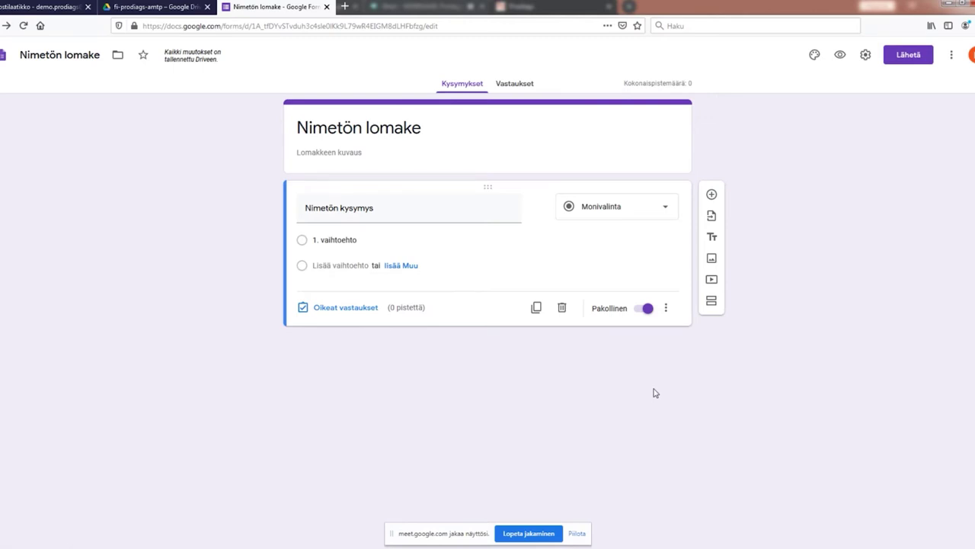
Step: Title the first question 'Mikä osa irrotetaan raideteangon ulkopään nivelen jälkeen' and check its question type
click(333, 211)
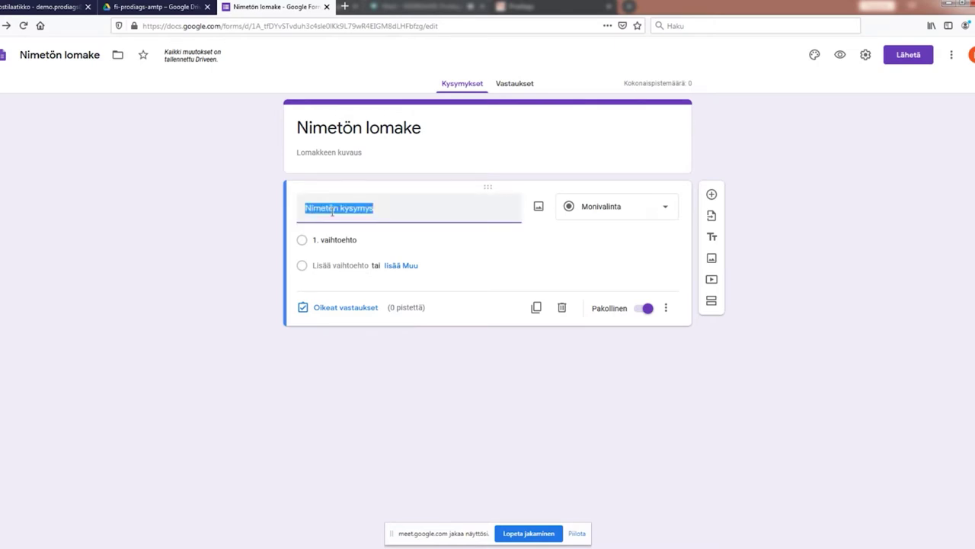
key(BackSpace)
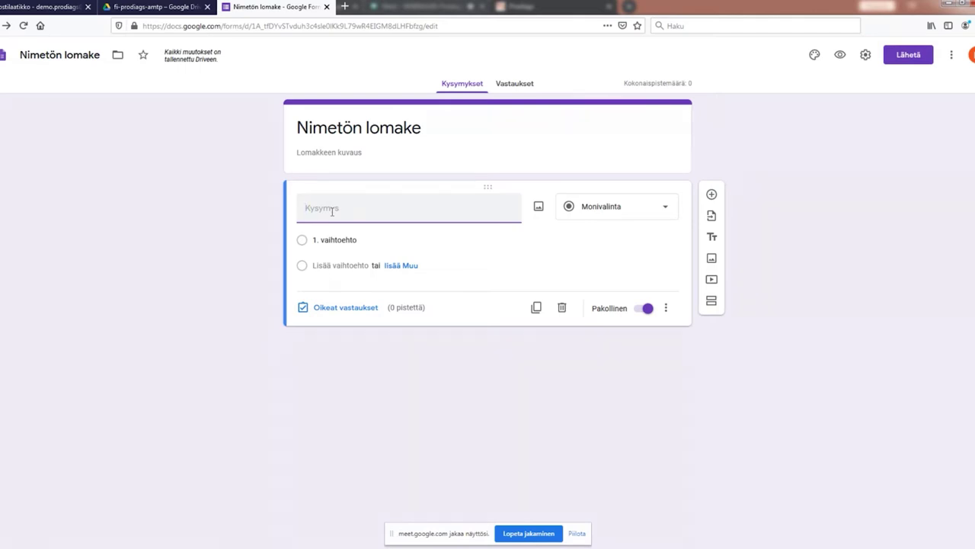
text(Mikä osa)
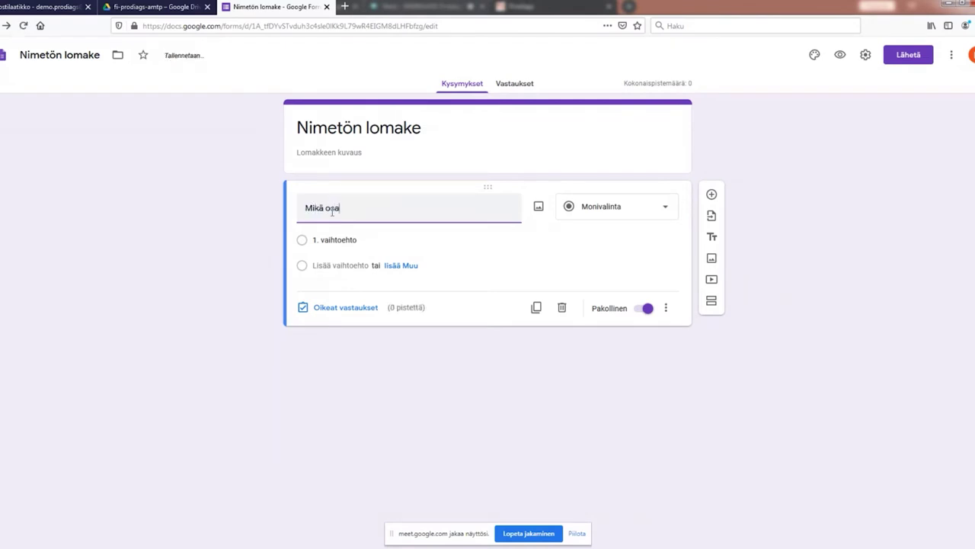
text( irrotetaan)
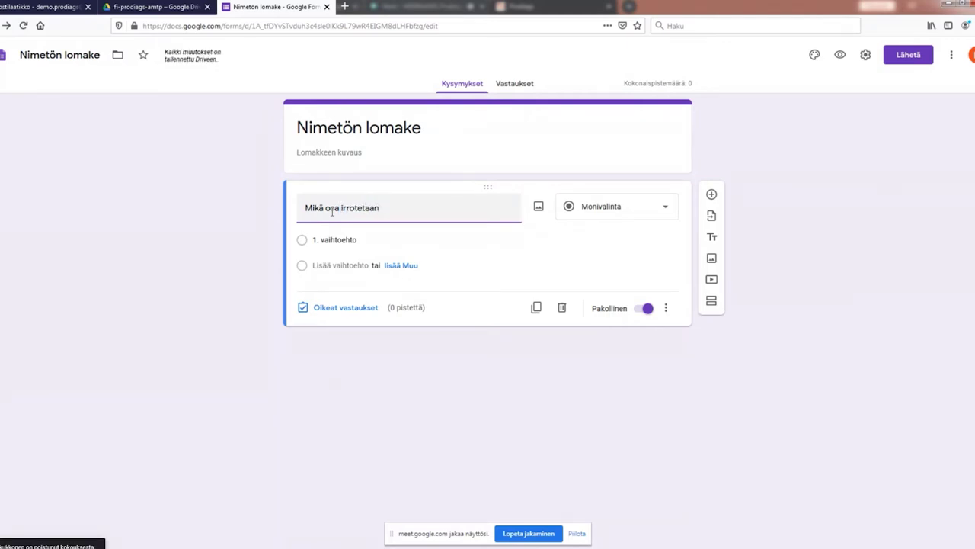
text( raide)
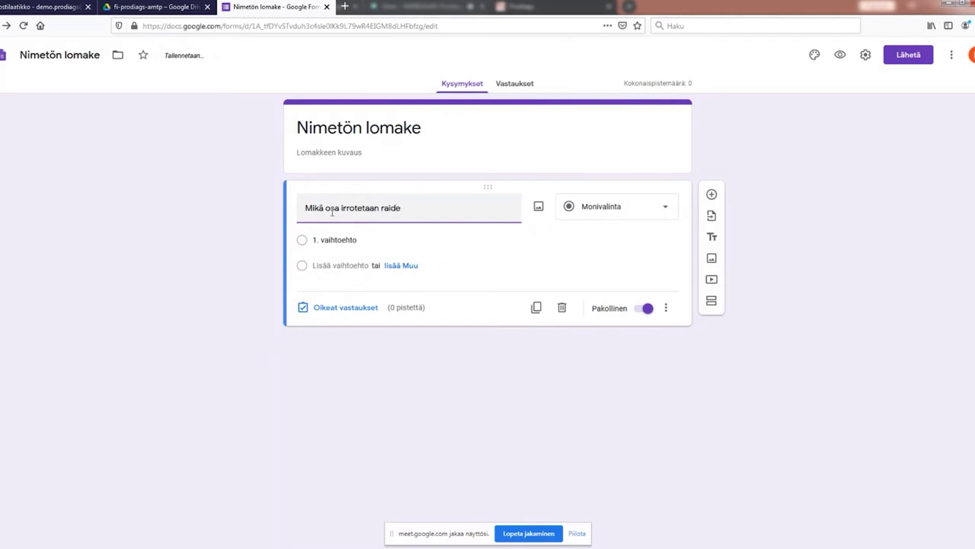
text(teangon ulkopään nive)
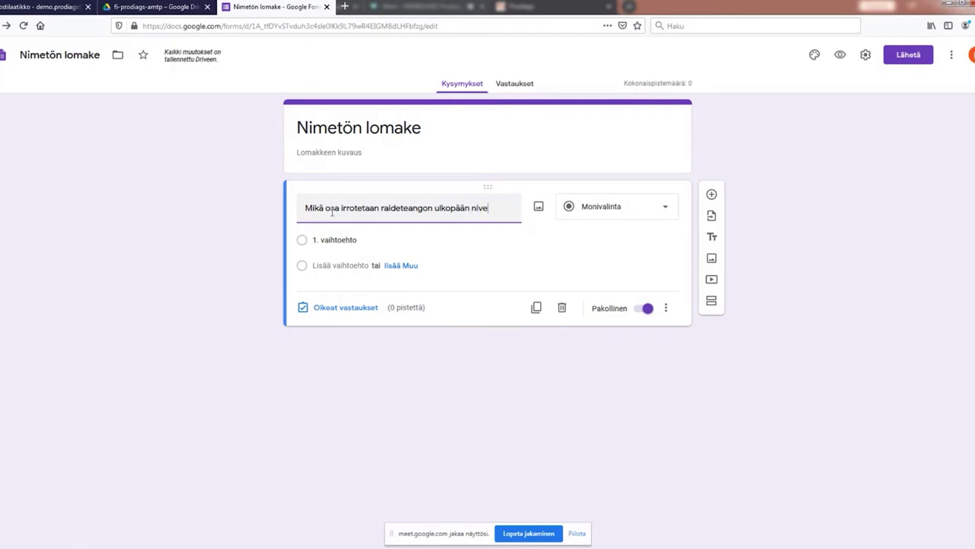
text(len jälkeen?)
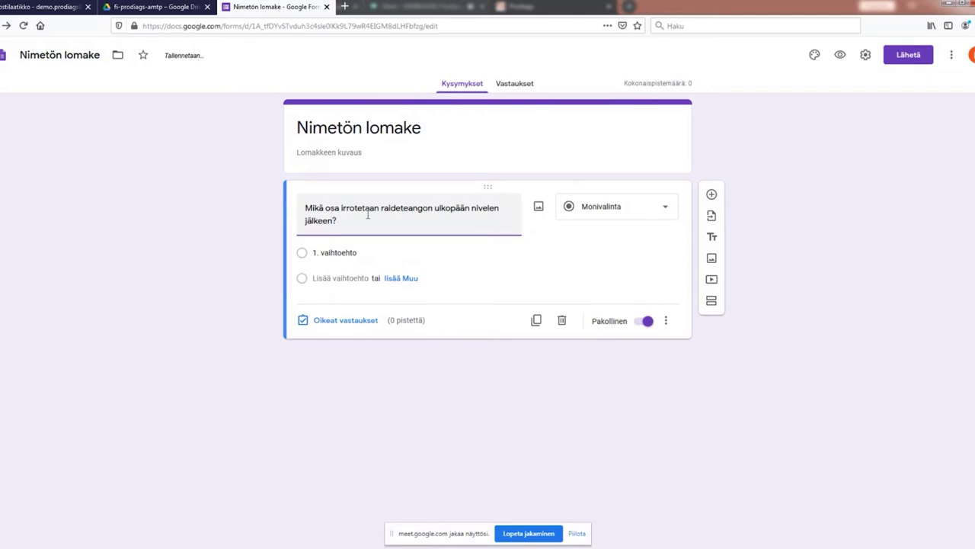
click(669, 208)
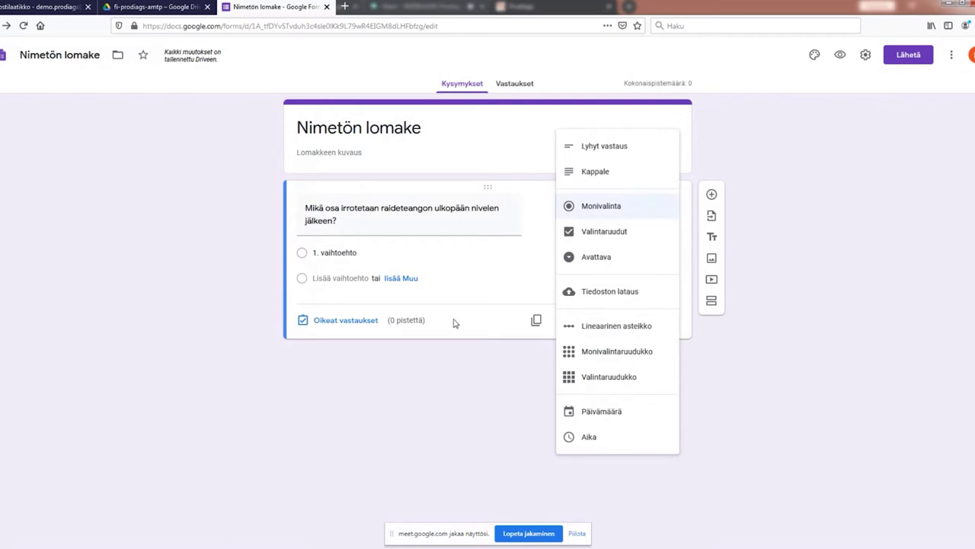
Step: Enter answer options 'suojakumin klemmari', 'lukkomutteri' and 'raidetangon siäpään nivel'
click(507, 251)
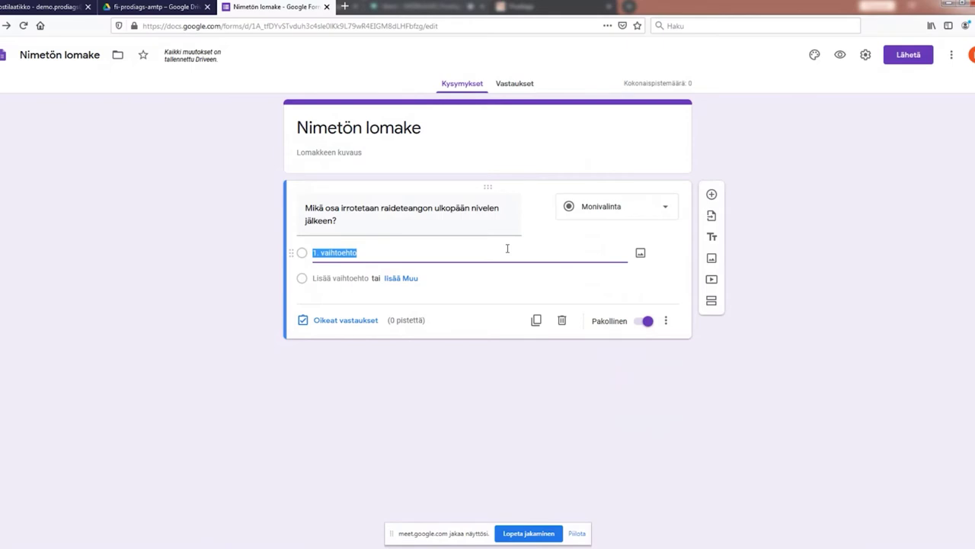
text(suojakumin klemmari)
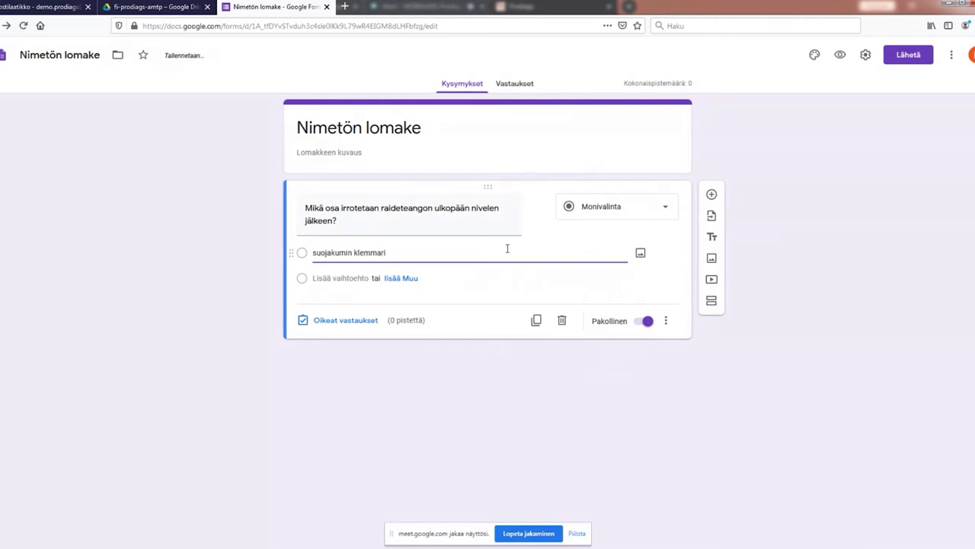
click(337, 278)
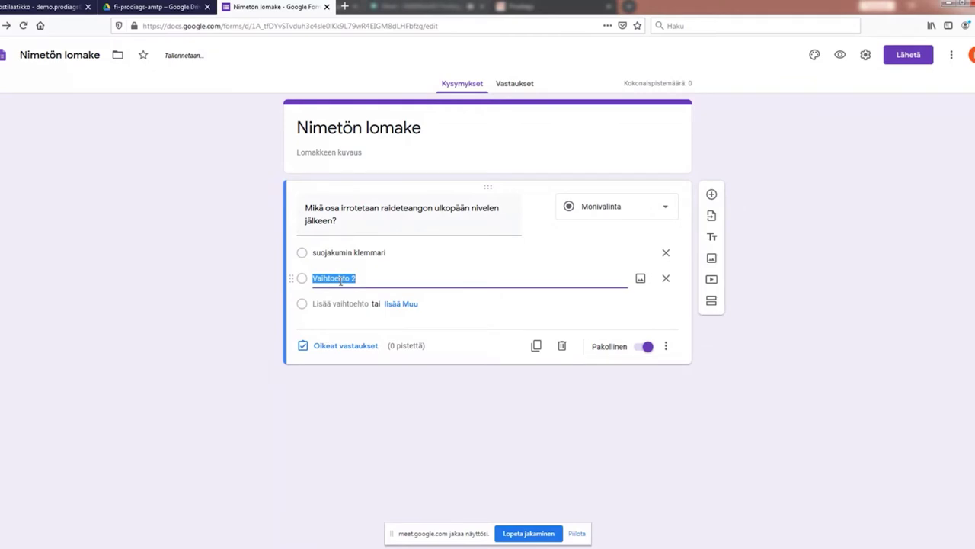
text(luk)
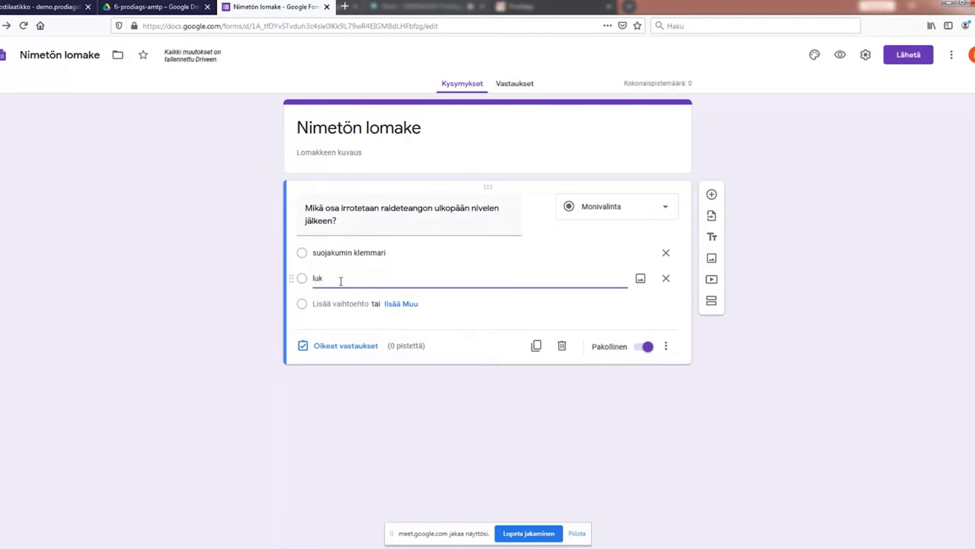
text(komutteri)
click(333, 303)
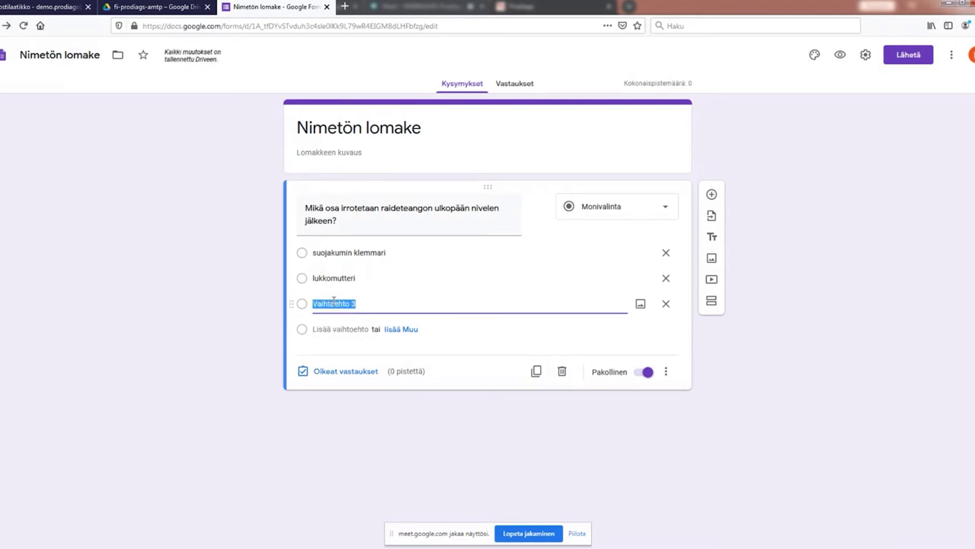
text(raidetangon siäpään n)
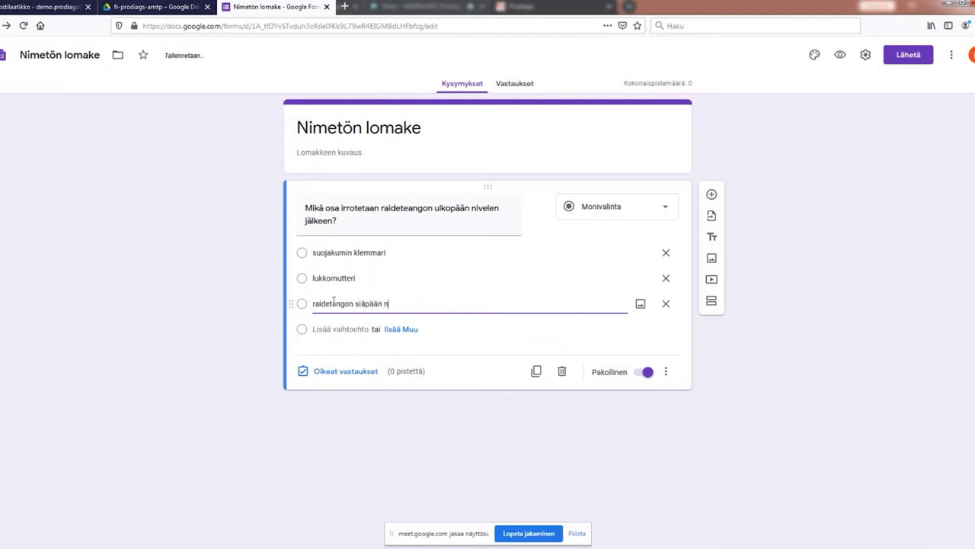
text(ivel)
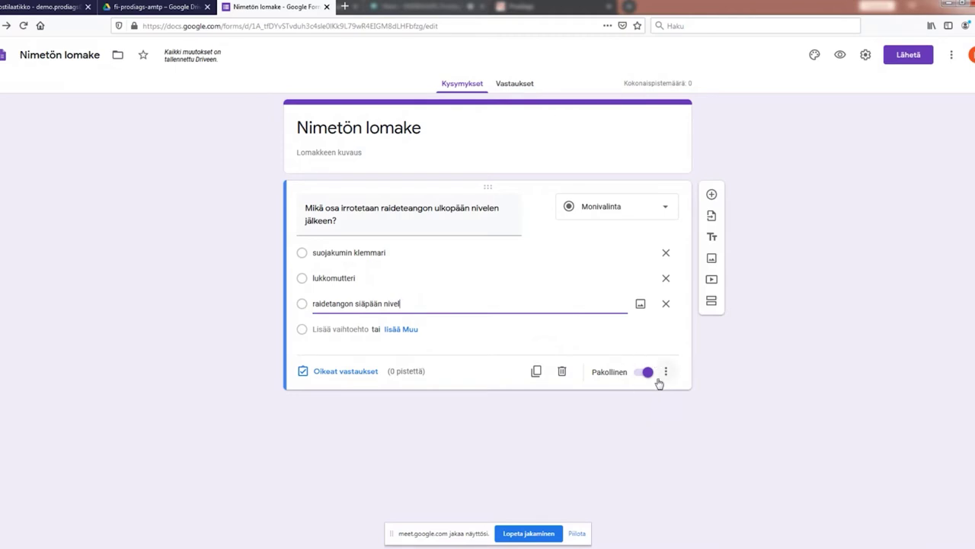
Step: In the answer key, give the question 100 points with 'lukkomutteri' as the correct answer
click(346, 371)
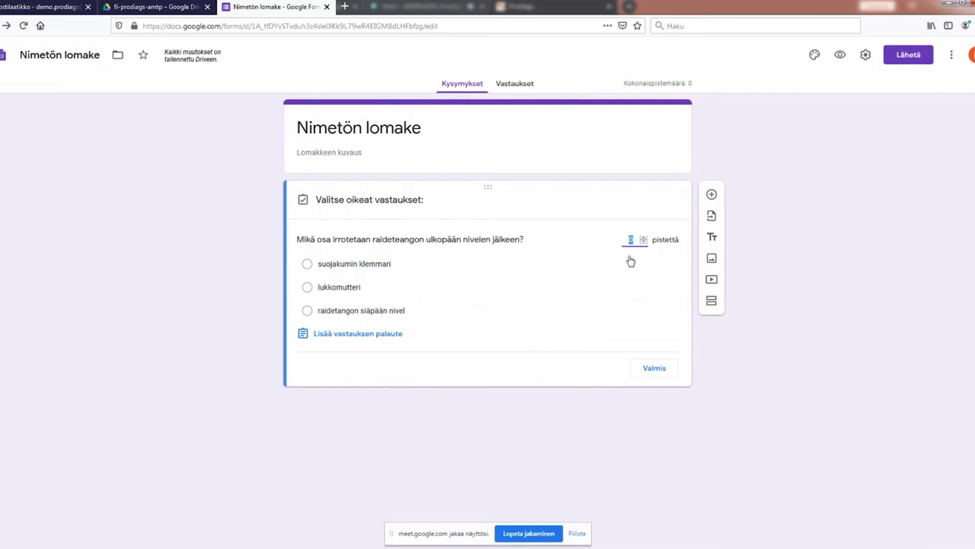
text(100)
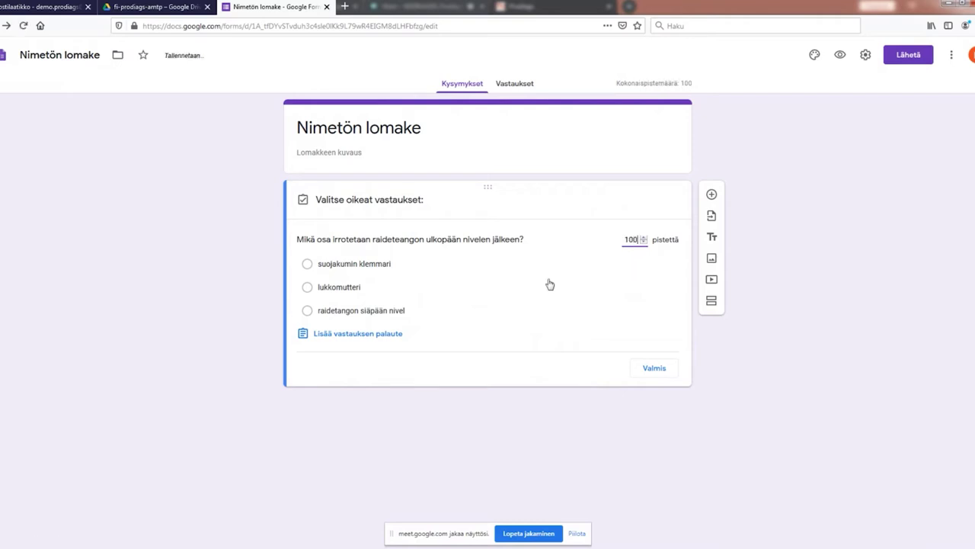
click(328, 293)
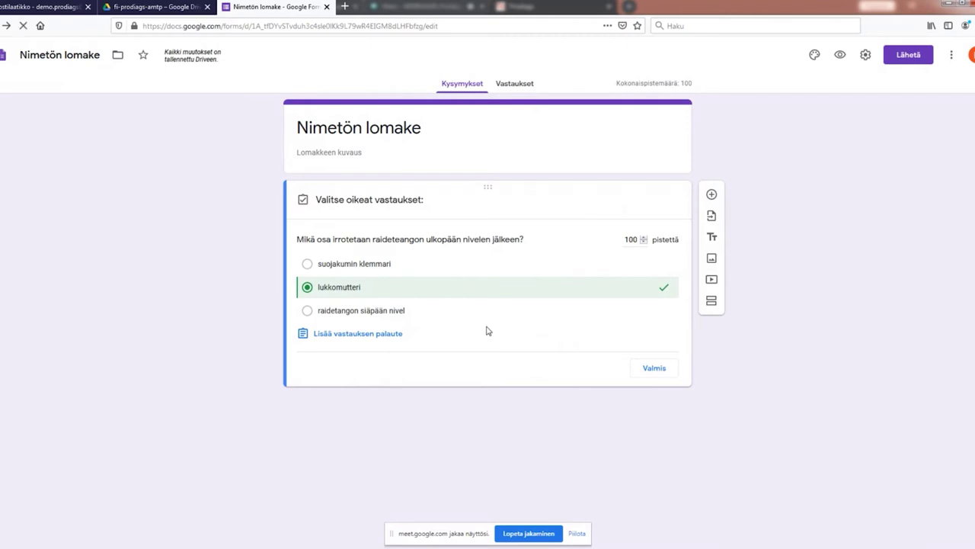
click(655, 368)
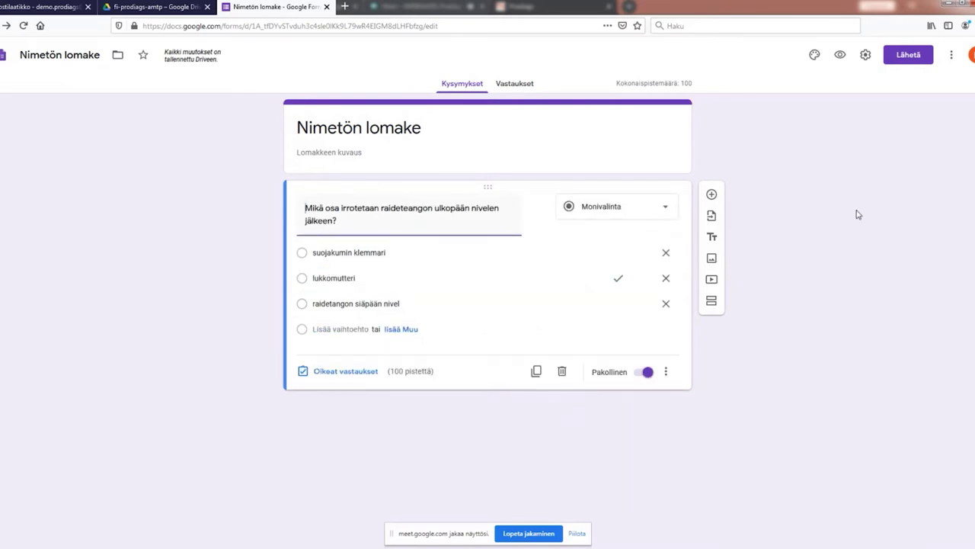
Step: Add a second question titled 'Mikä seuraavista osista asennetaan paikalle yhdessä?'
click(712, 195)
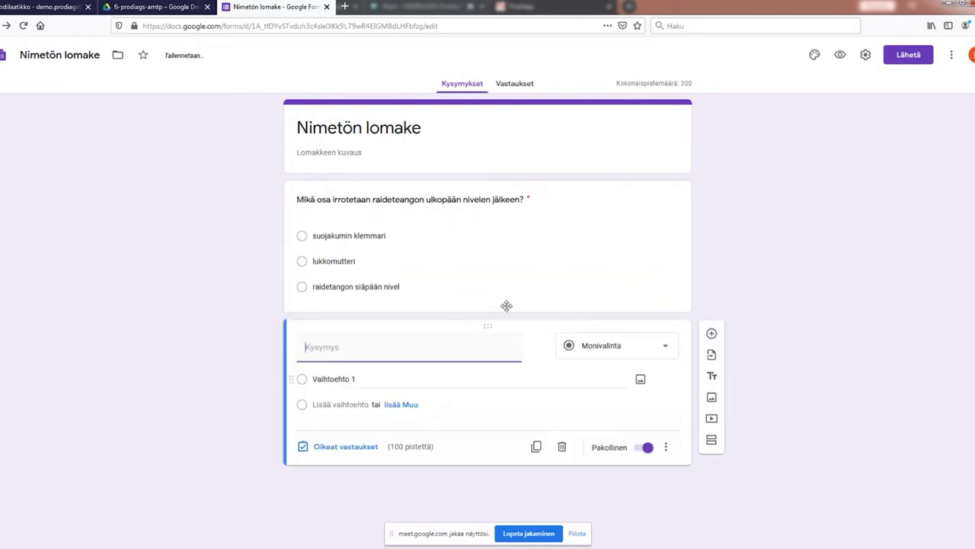
drag(488, 322, 474, 415)
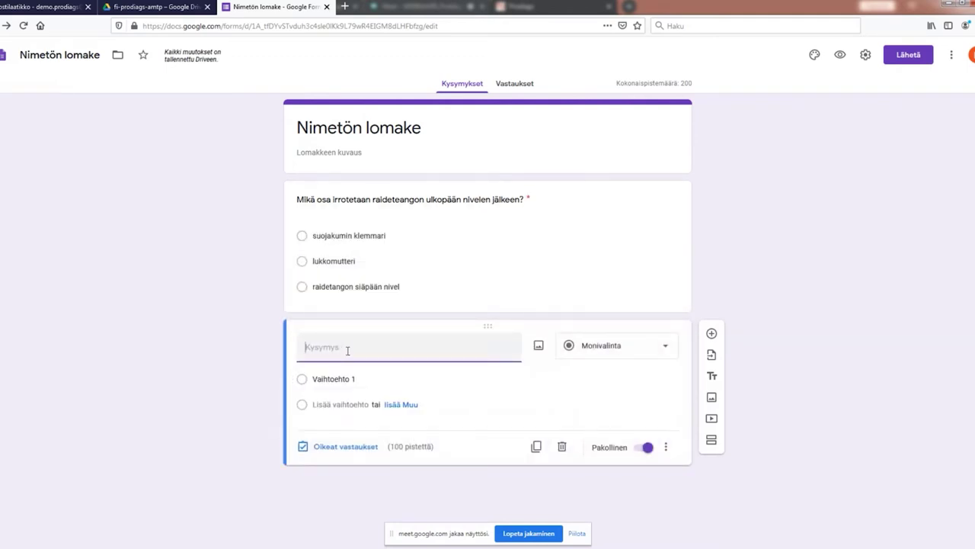
text(Mikä seuraavista )
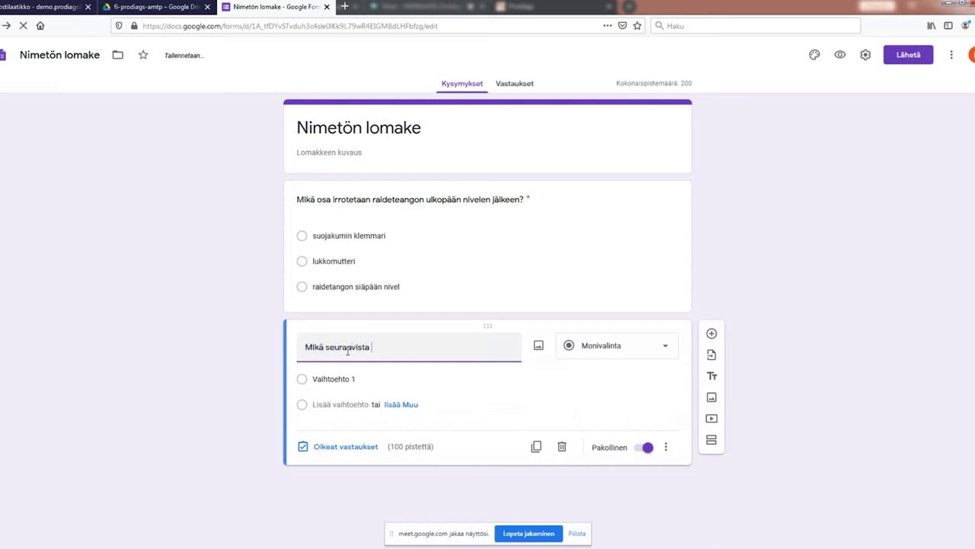
text(osista asennetaan paikalle yhdessä?)
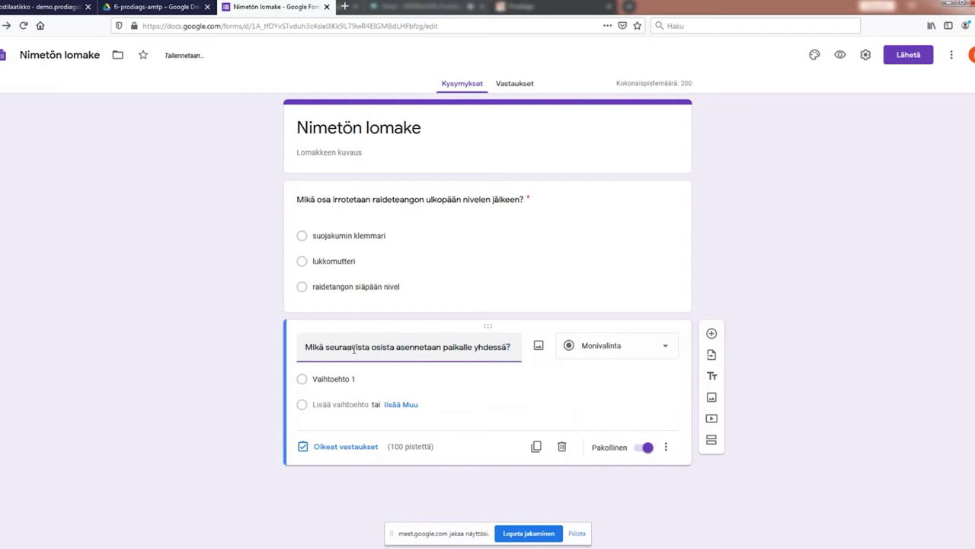
Step: Insert lukitusmutteri.jpg from the Drive Kuvia folder into the second question
click(538, 347)
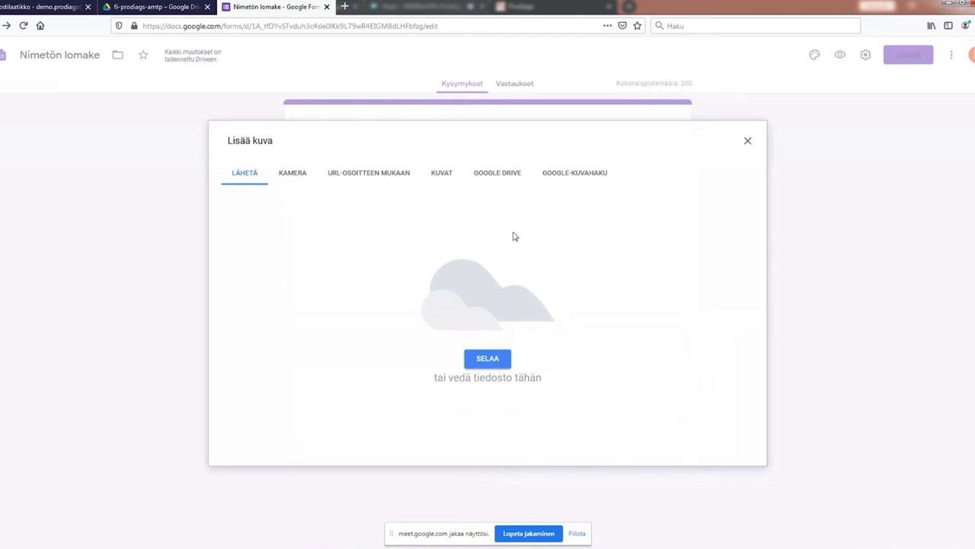
click(499, 174)
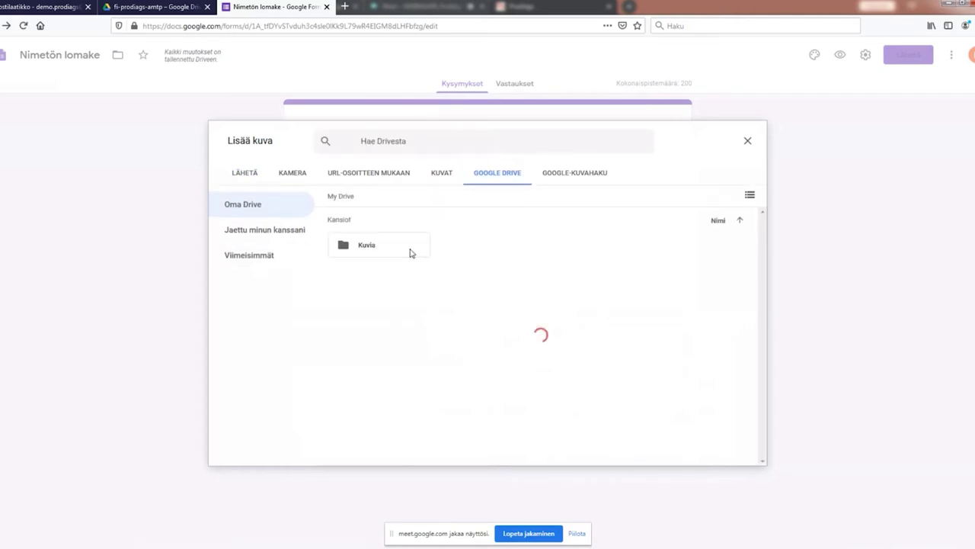
double_click(337, 246)
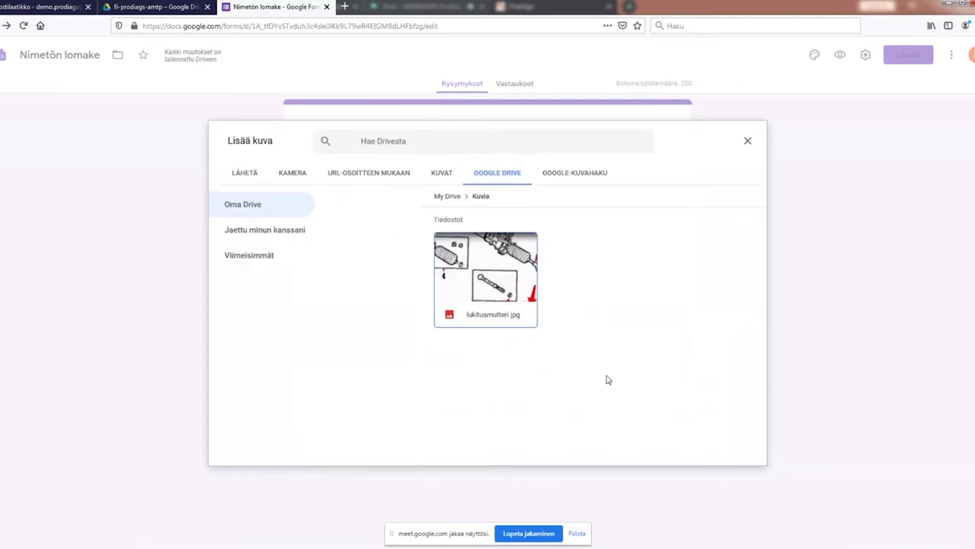
click(456, 283)
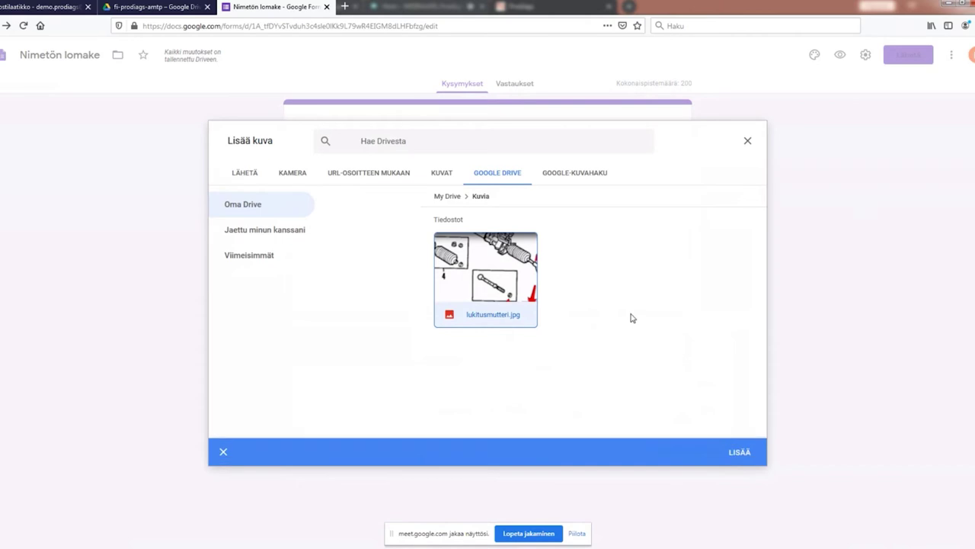
click(741, 452)
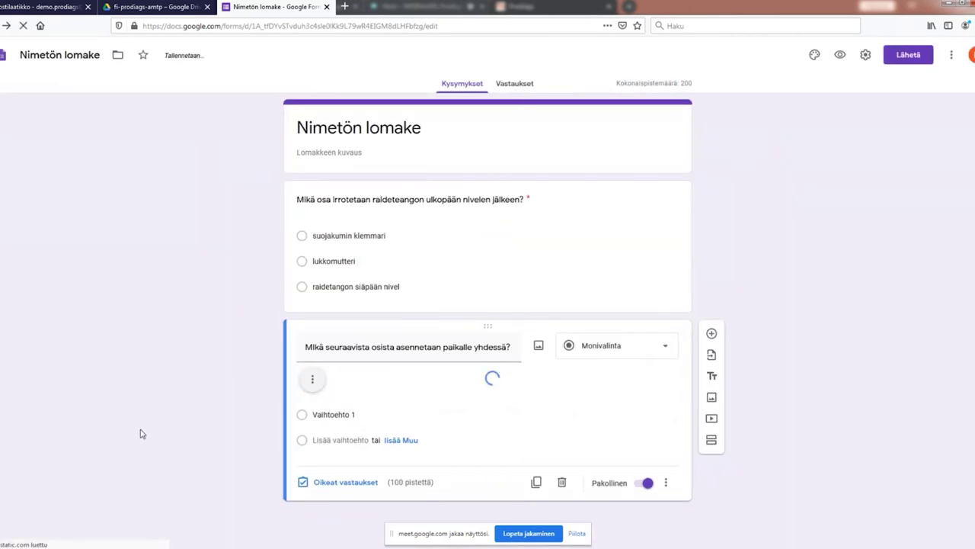
Step: Drag the corners of the lukitusmutteri.jpg diagram until it nearly fills the question card's width
scroll(788, 418, down, 2)
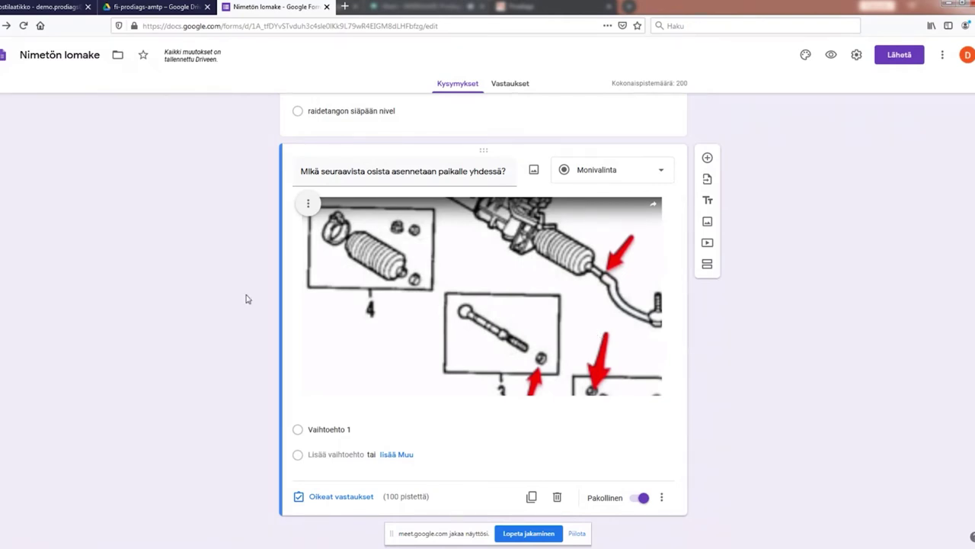
click(381, 269)
drag(301, 198, 295, 232)
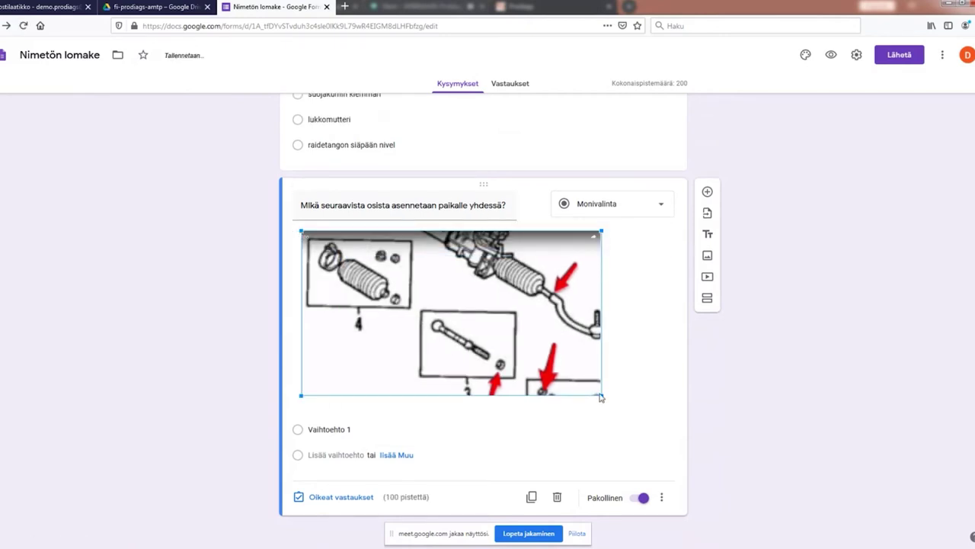
drag(603, 396, 629, 412)
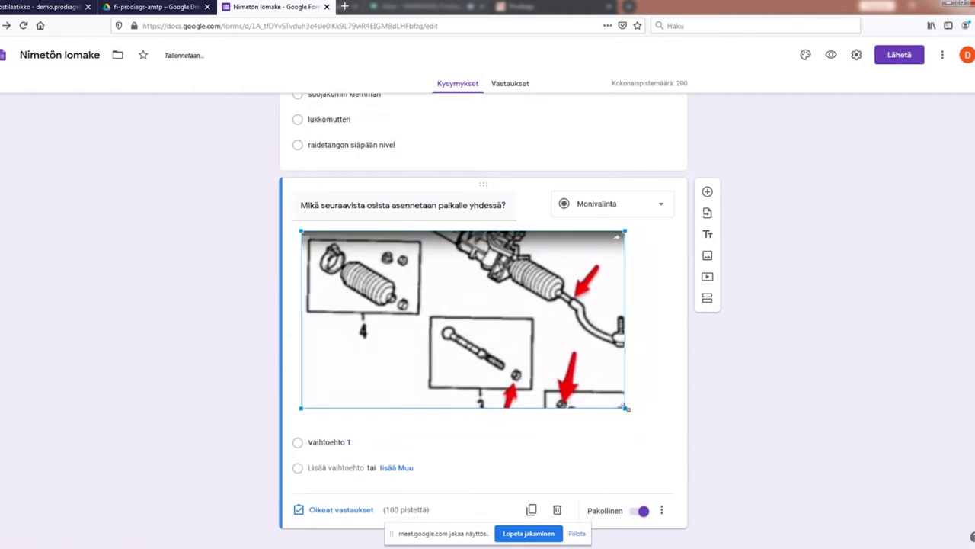
drag(625, 408, 663, 429)
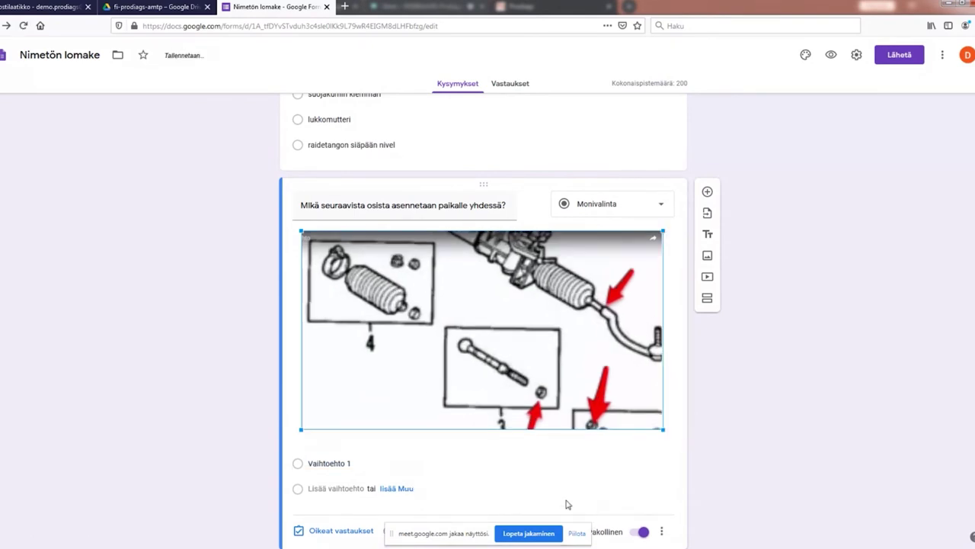
Step: Enter the first two answers 'suojakumin uloin klemmari' and 'suojakumin sisin klemmari'
click(324, 462)
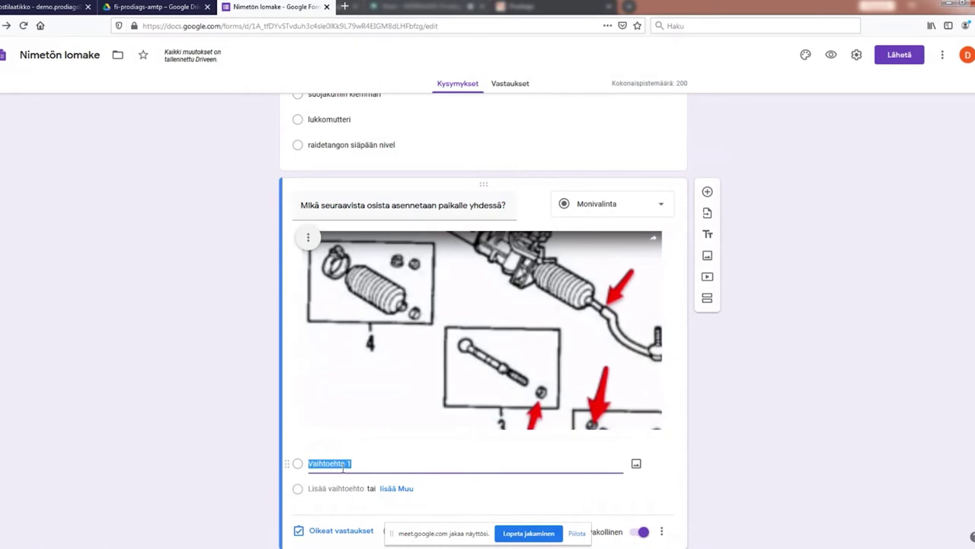
text(suojakumin uloin klemmar)
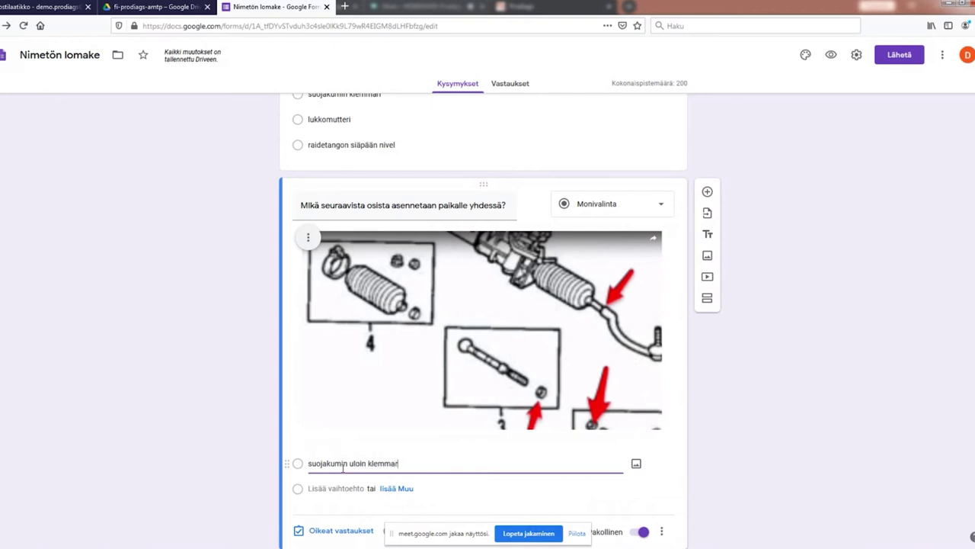
text(i)
click(322, 489)
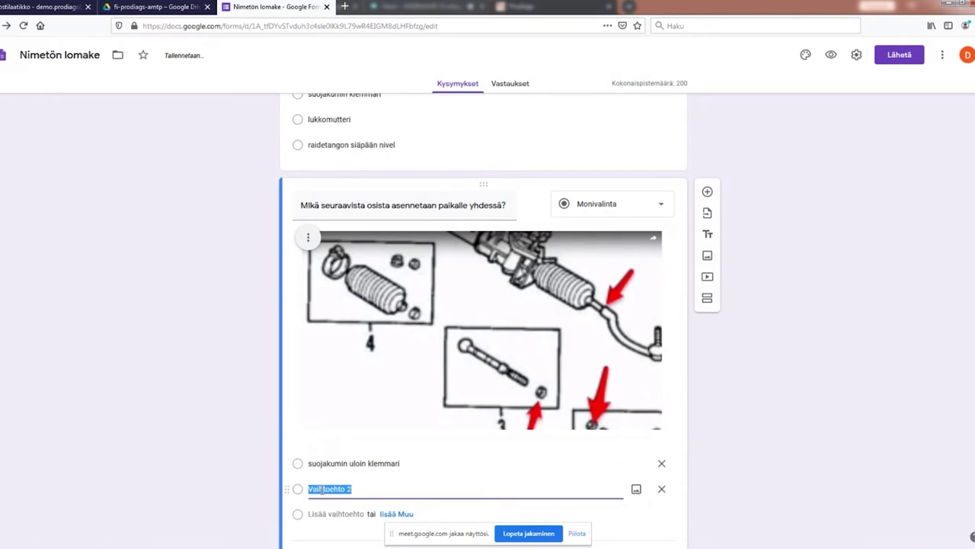
text(s)
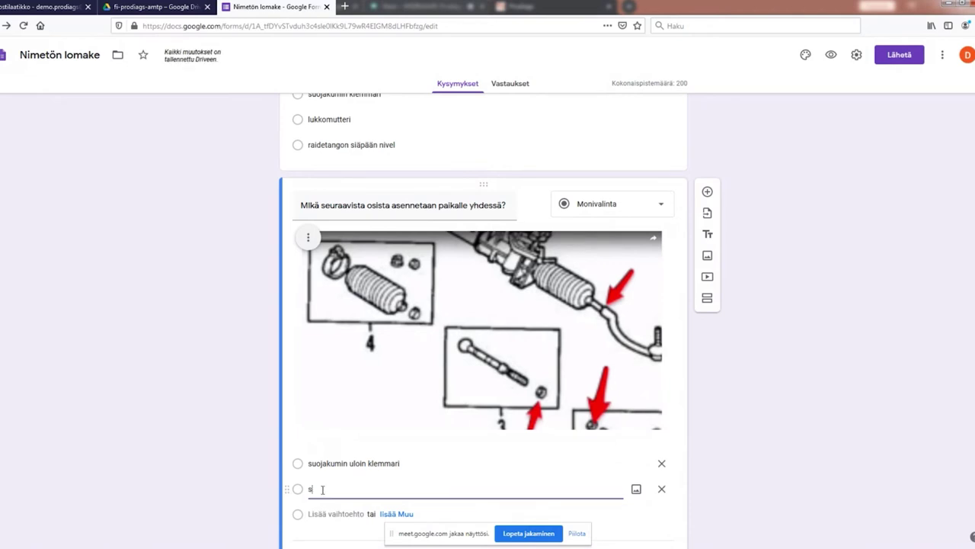
text(uojakumi)
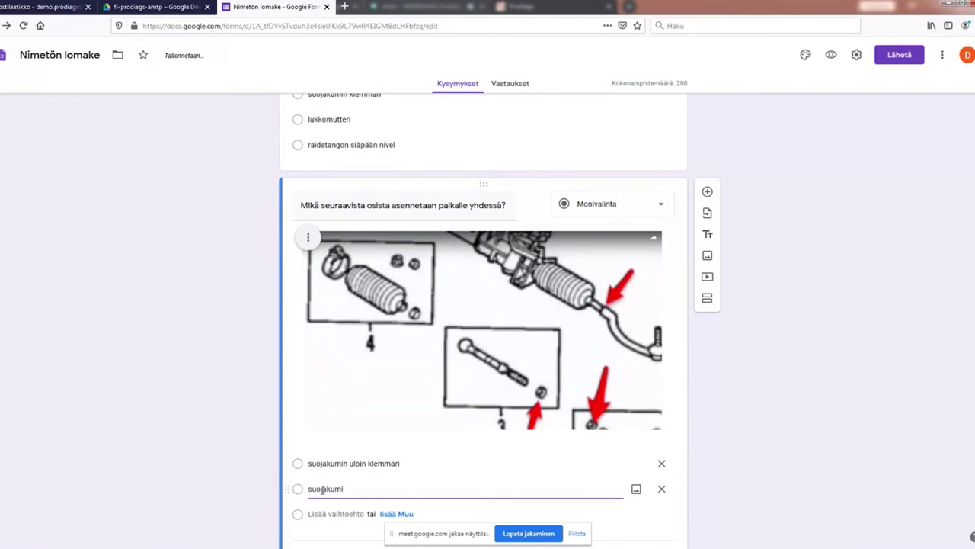
click(355, 514)
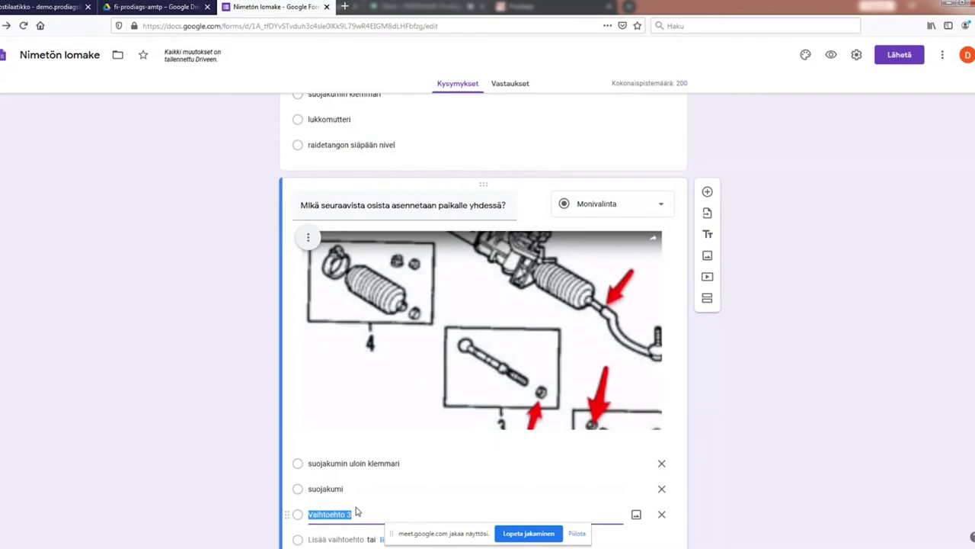
double_click(347, 488)
click(347, 489)
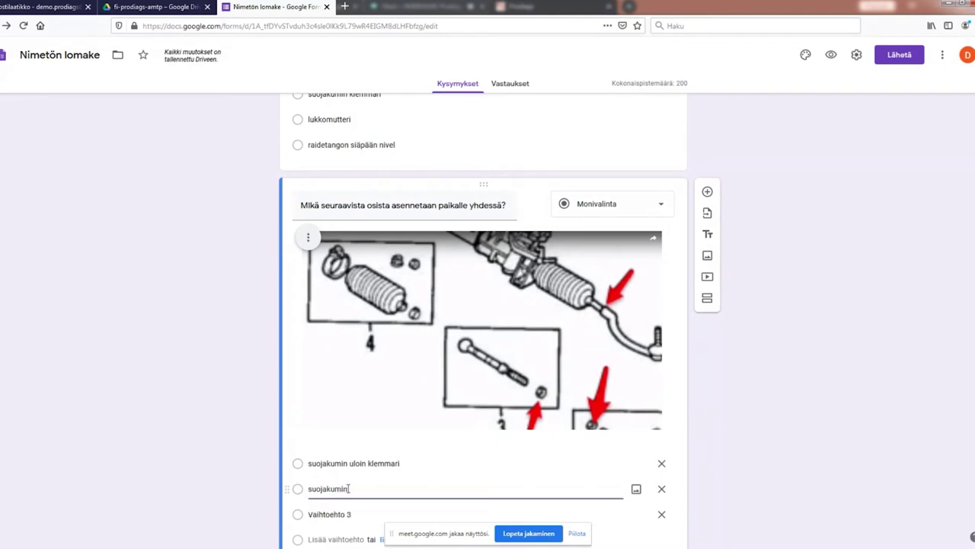
text(n s)
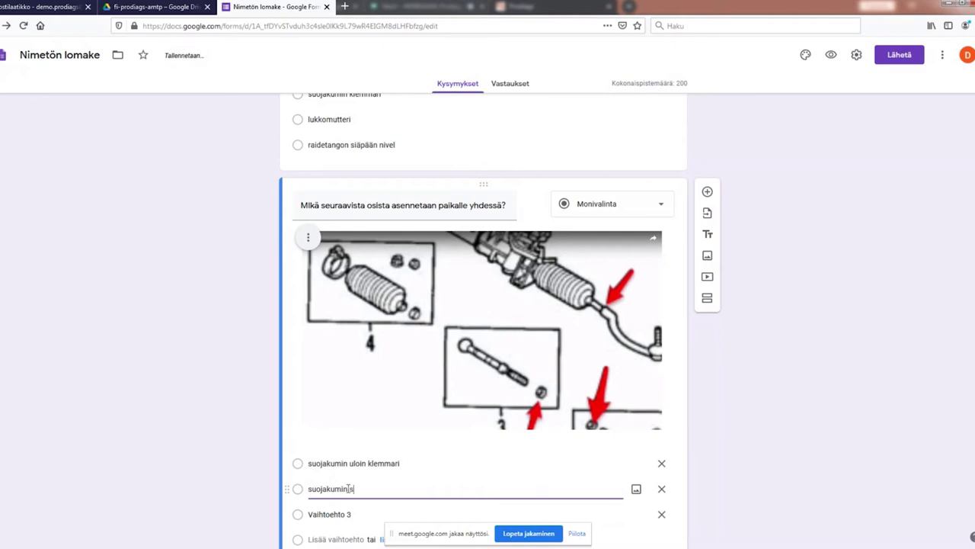
text(isin klemmari)
key(BackSpace)
key(BackSpace)
key(BackSpace)
key(BackSpace)
text(mari)
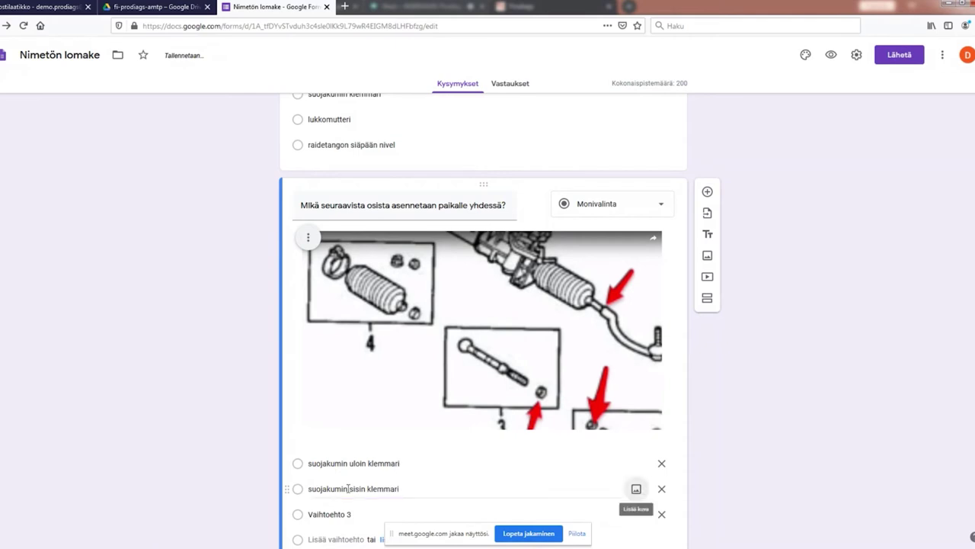
Step: Add the answers 'suojakumi', 'raidetangon sisäpään nivel' and 'raidetangon ulkopään nivel'
click(312, 515)
text(suojakumio)
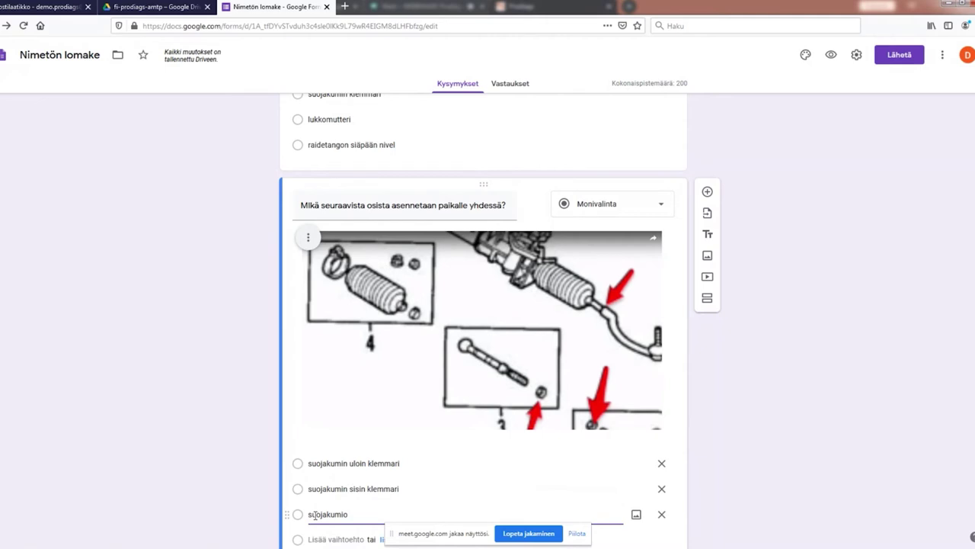
key(BackSpace)
scroll(328, 503, down, 2)
click(341, 454)
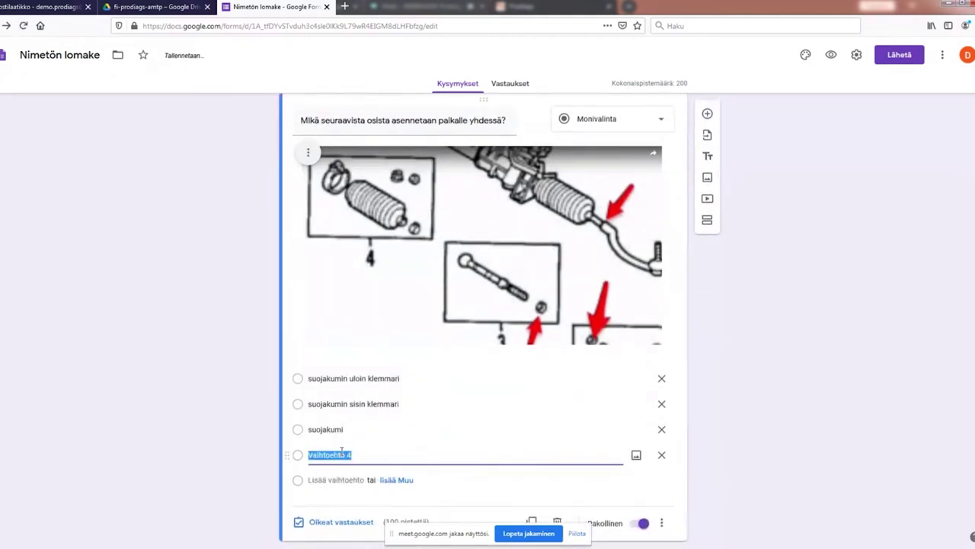
text(raidetangen sisäpään)
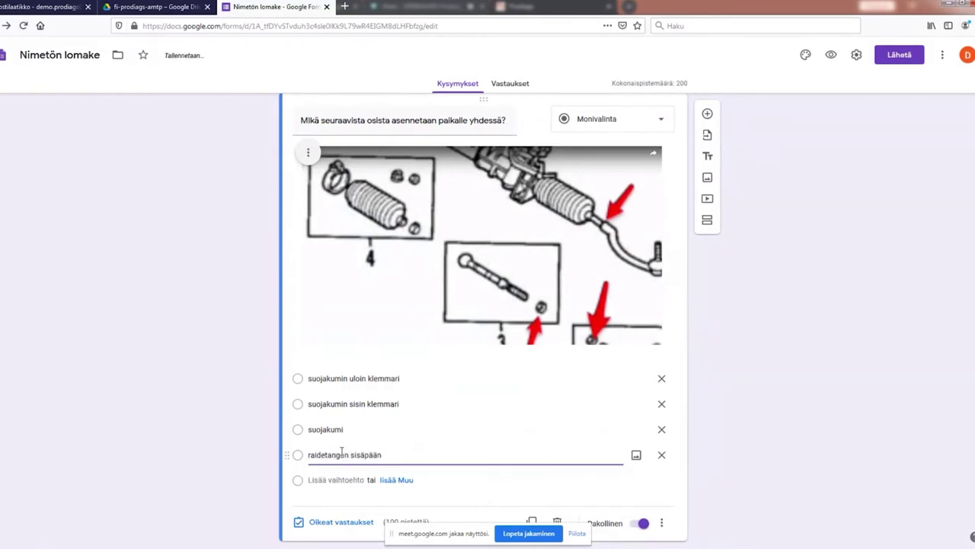
text( niu)
key(BackSpace)
text(vel)
click(332, 478)
text(raideta)
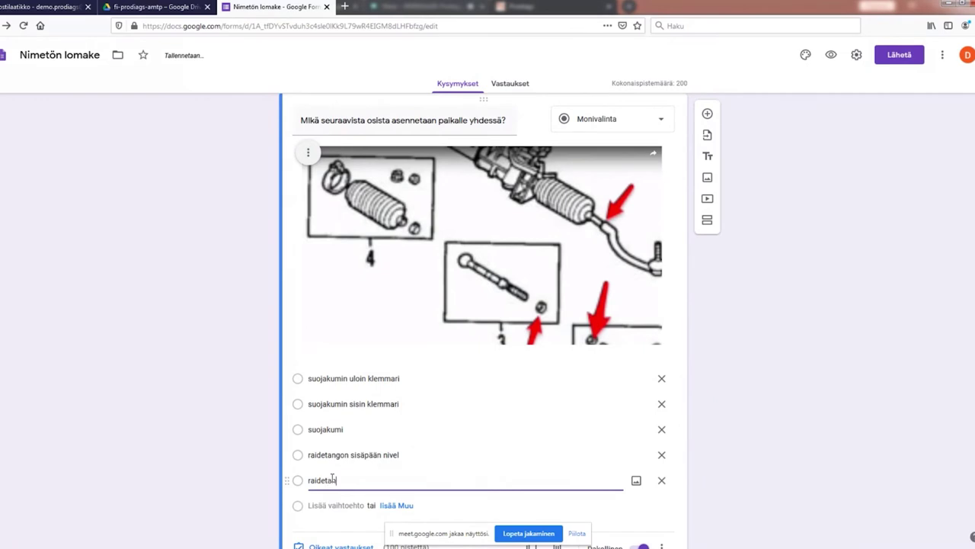
text(ngon ulkopään nivel)
scroll(434, 490, down, 1)
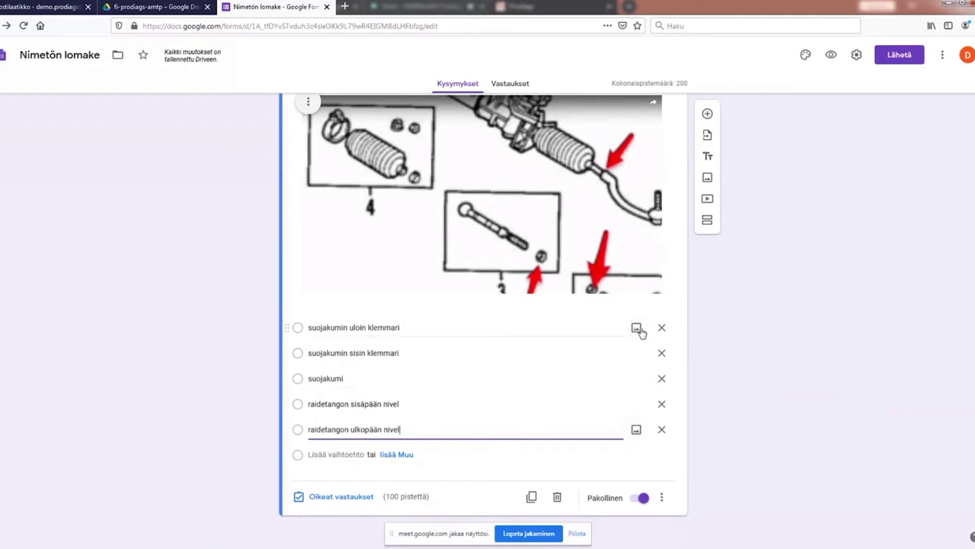
click(501, 465)
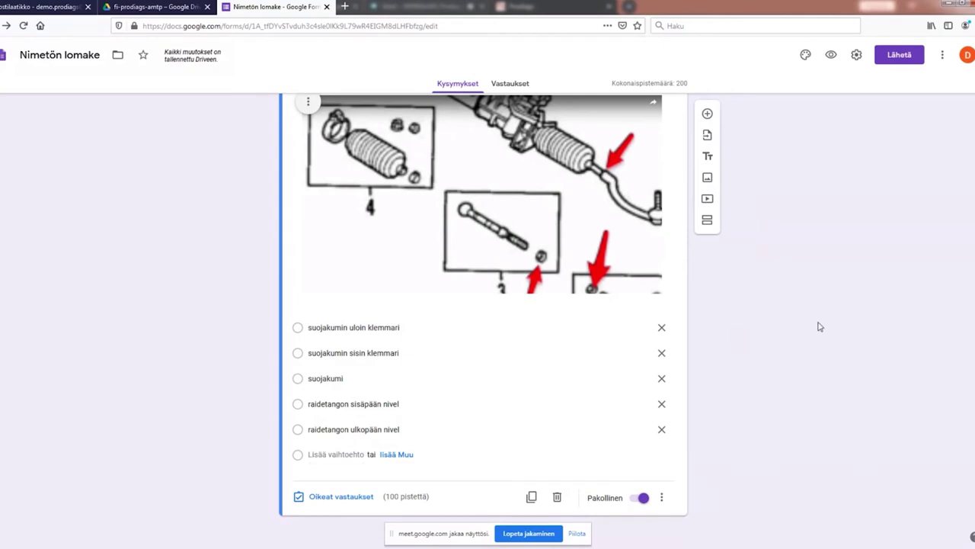
scroll(663, 335, up, 2)
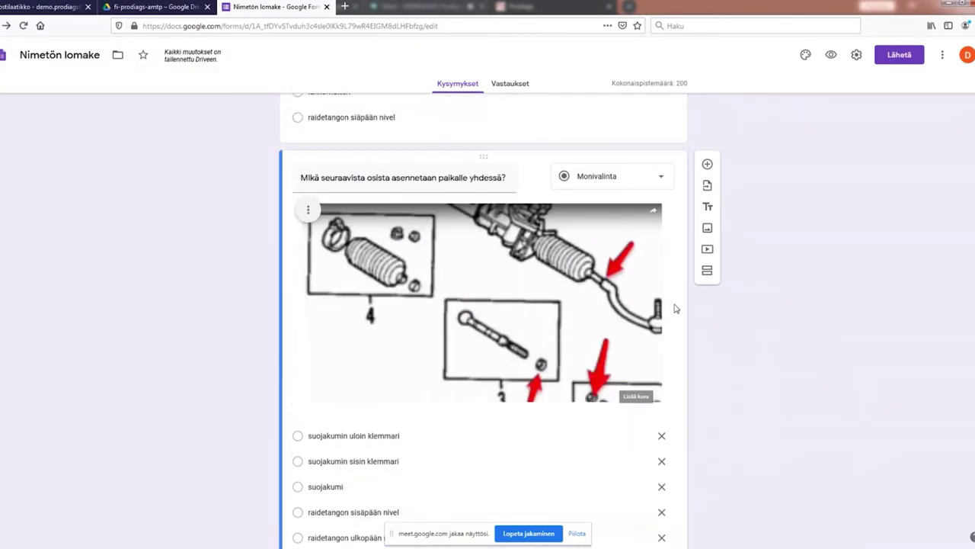
Step: Make it a checkboxes question and mark 'suojakumin sisin klemmari' and 'suojakumi' correct
click(661, 180)
click(610, 206)
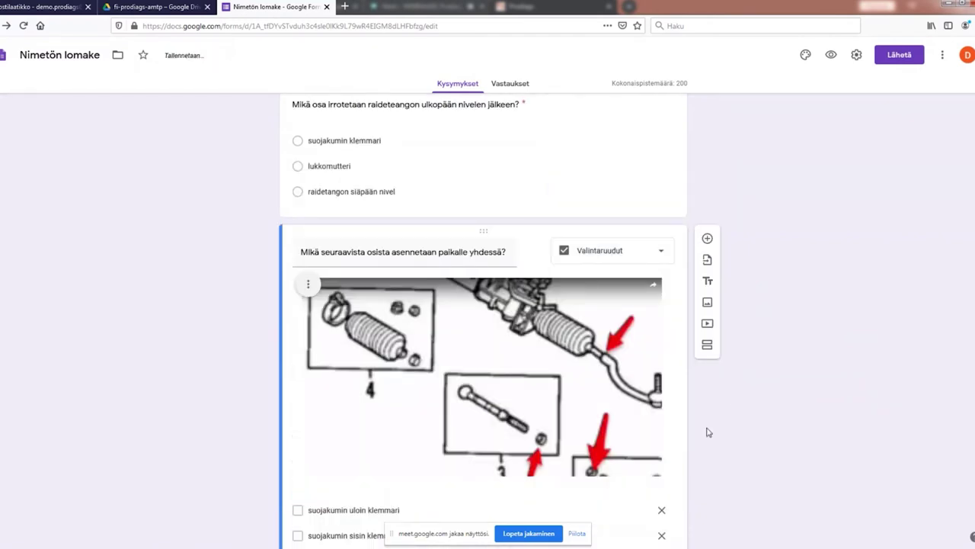
scroll(671, 435, down, 3)
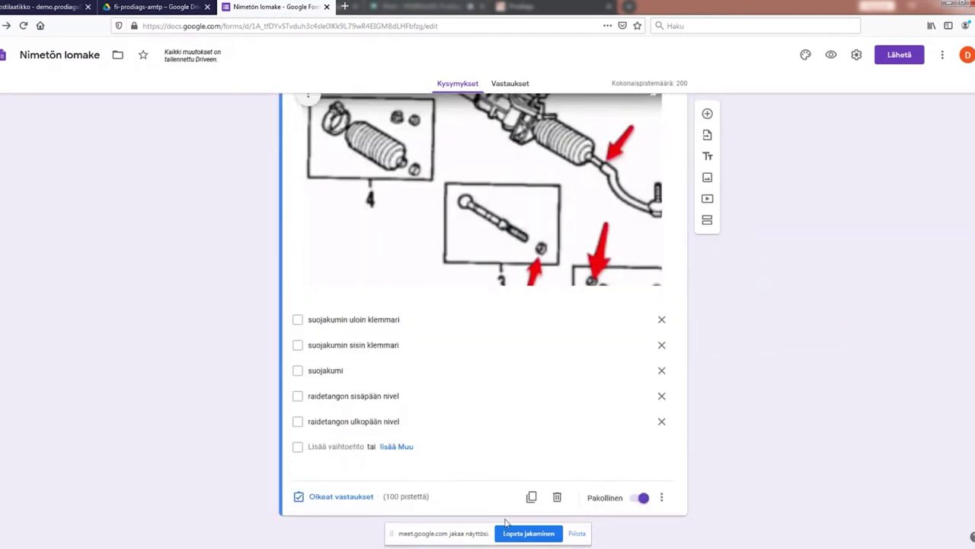
click(351, 497)
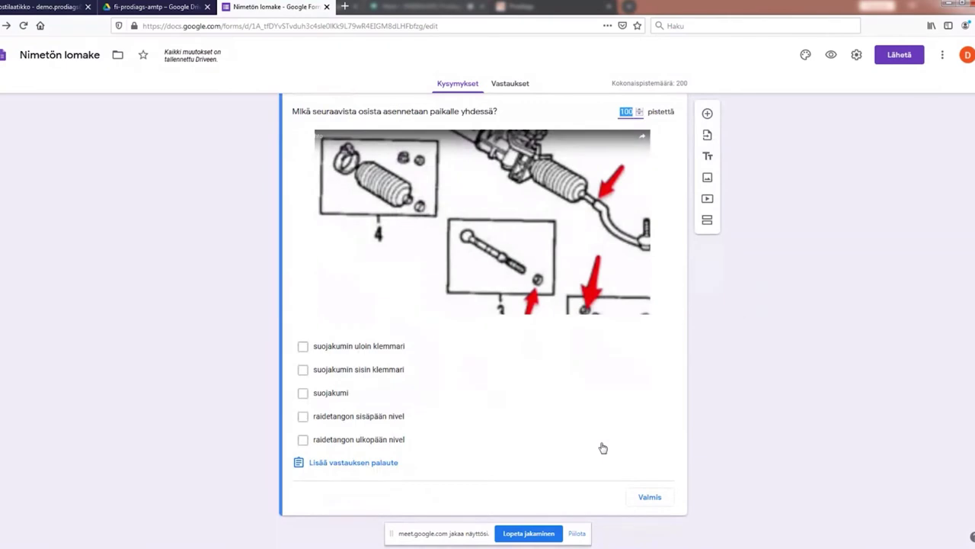
click(304, 371)
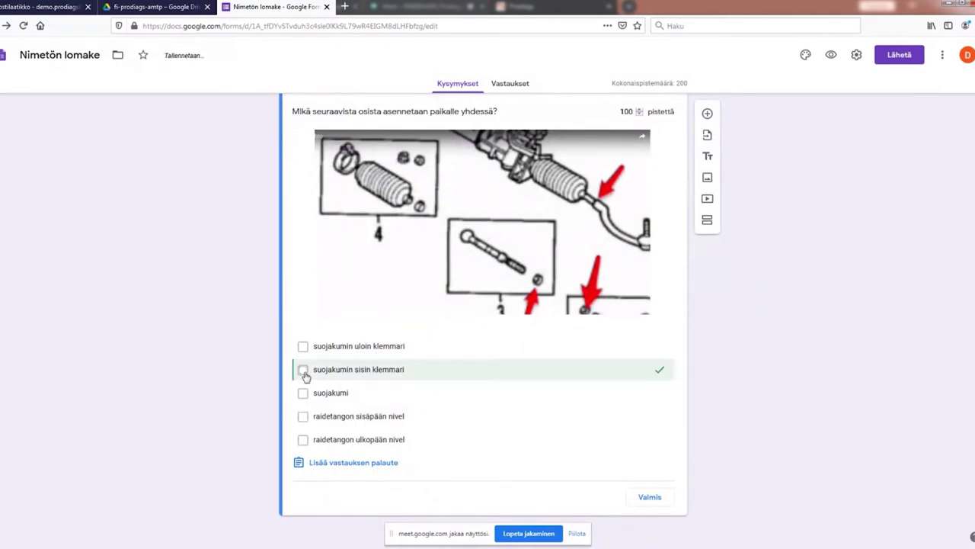
click(303, 393)
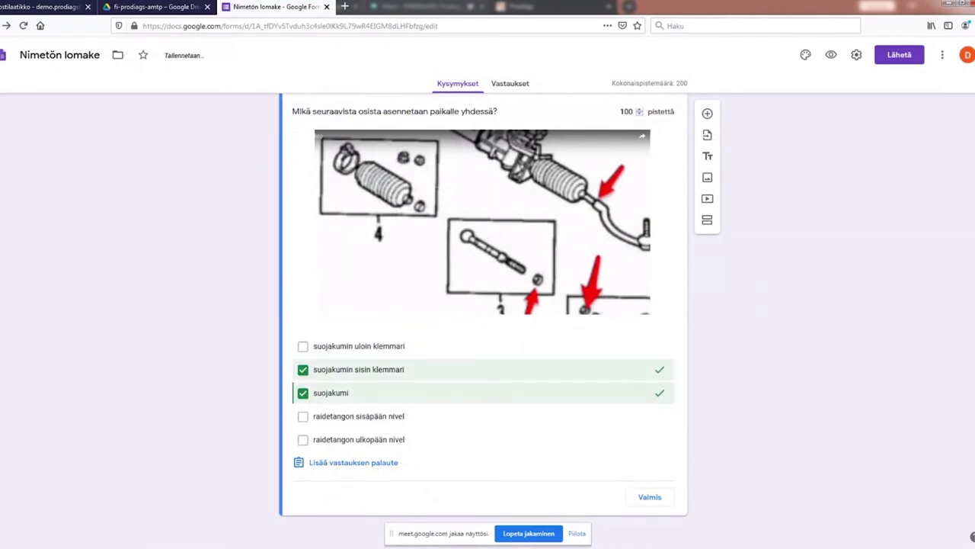
scroll(693, 343, up, 1)
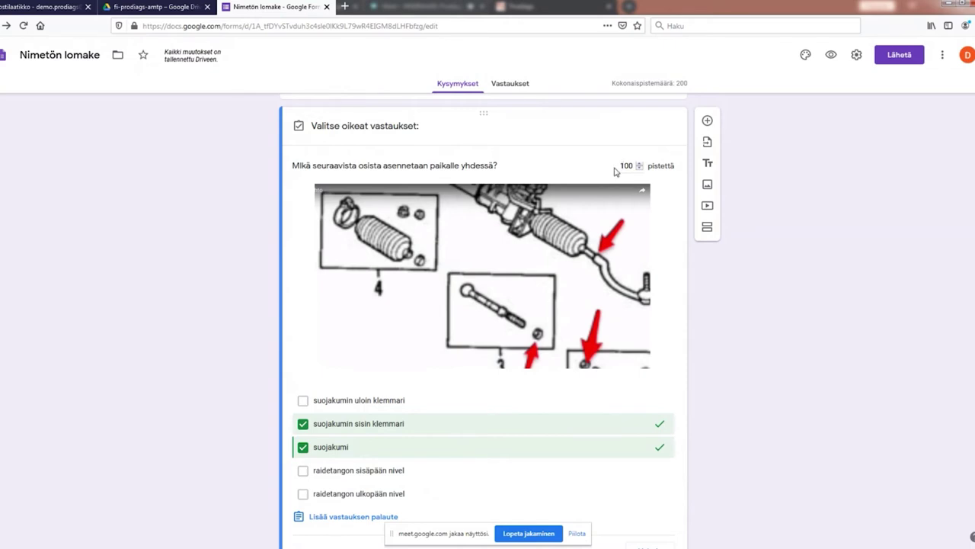
Step: Change the question's value from 100 to 150 points and close the answer key
double_click(627, 165)
text(150)
click(810, 373)
scroll(806, 372, down, 1)
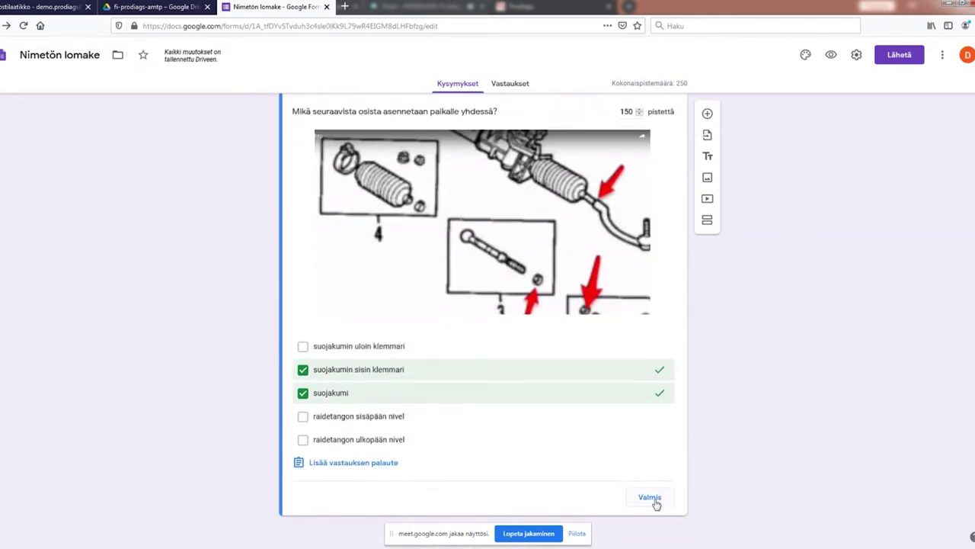
click(649, 497)
Step: Add a blank third question, then delete the diagram image from the assembly question
scroll(792, 381, down, 3)
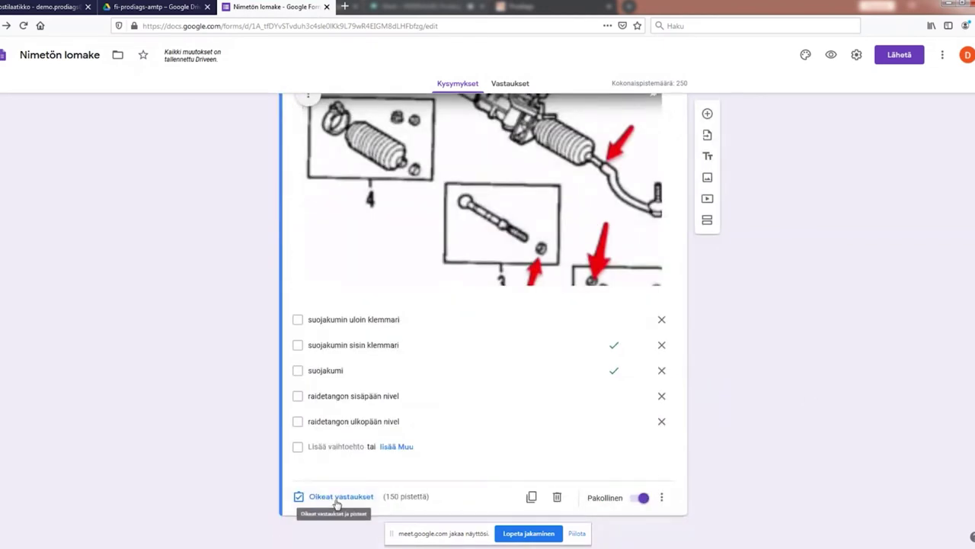
click(707, 113)
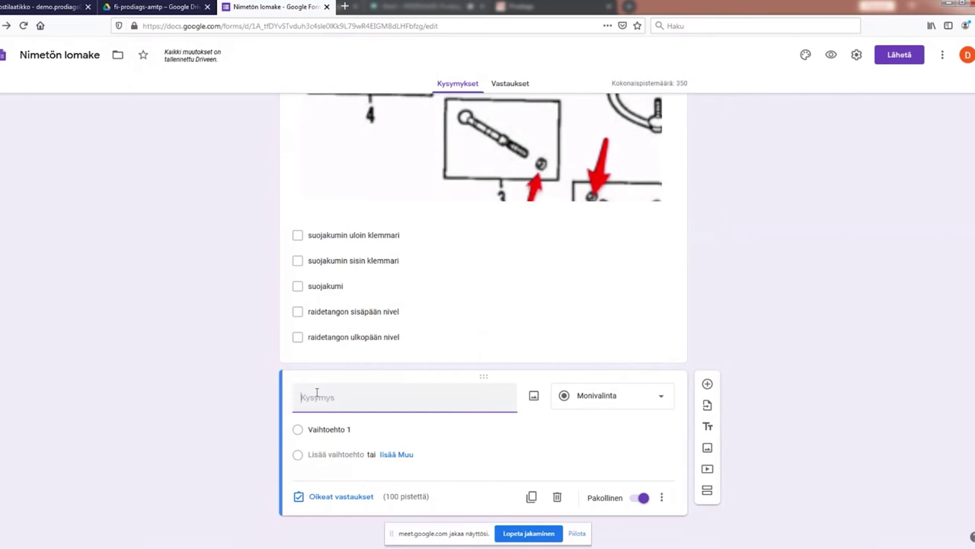
scroll(531, 263, up, 4)
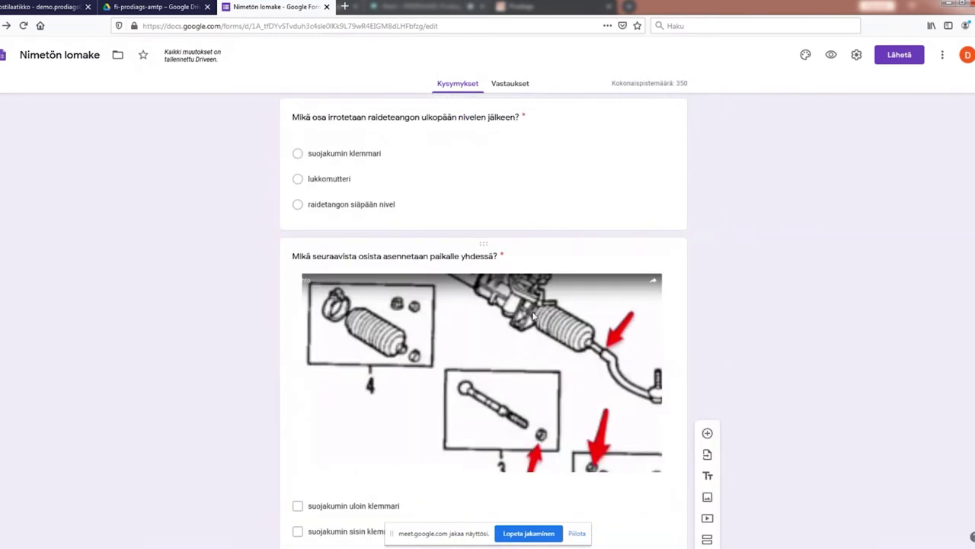
click(533, 315)
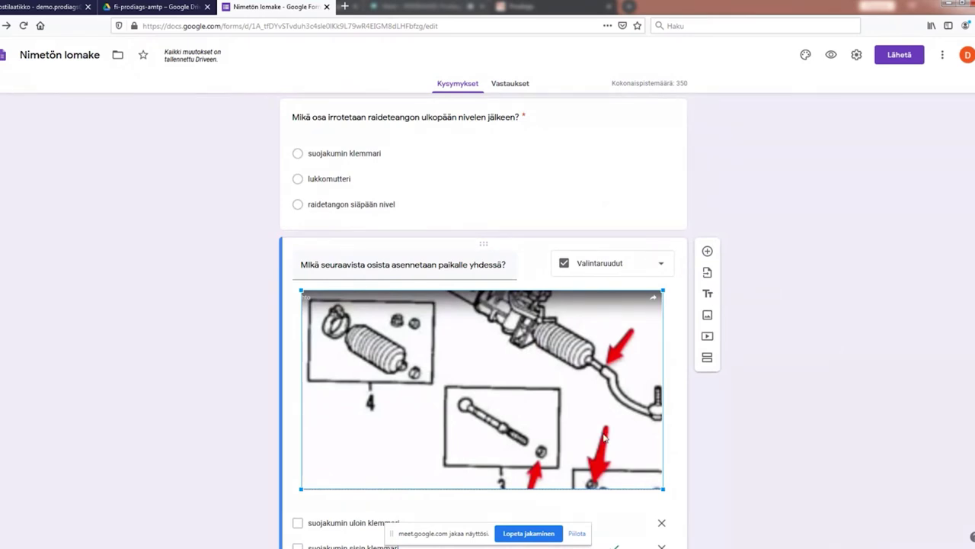
right_click(501, 412)
click(453, 406)
scroll(461, 406, down, 3)
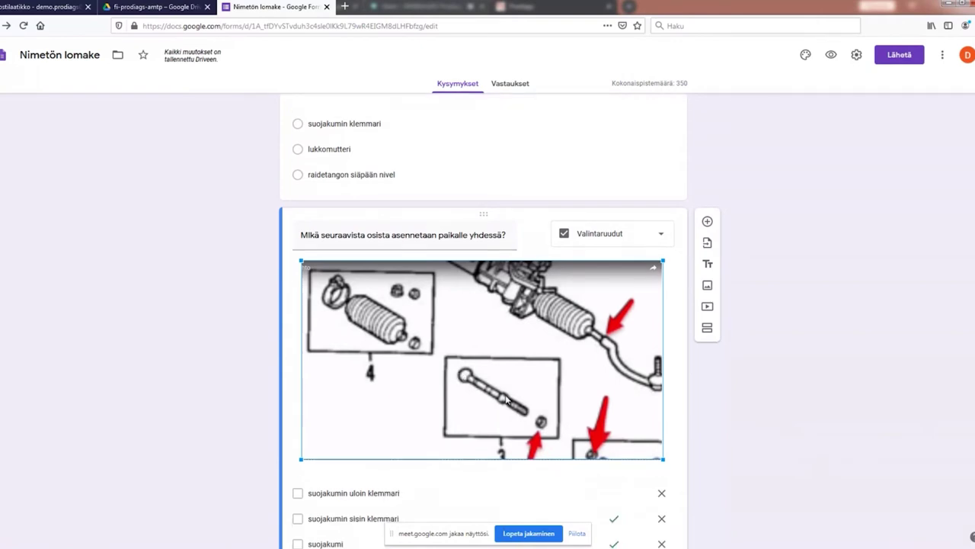
click(766, 401)
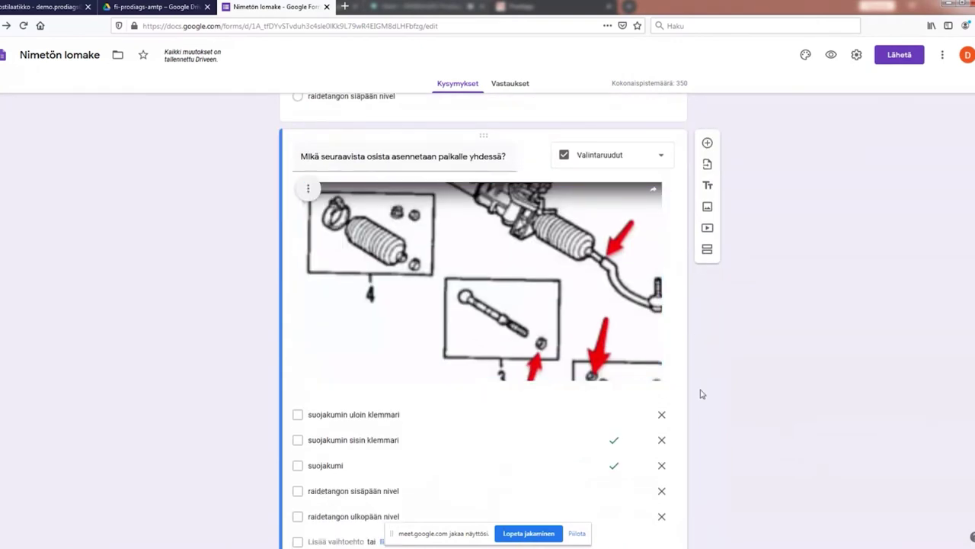
click(312, 192)
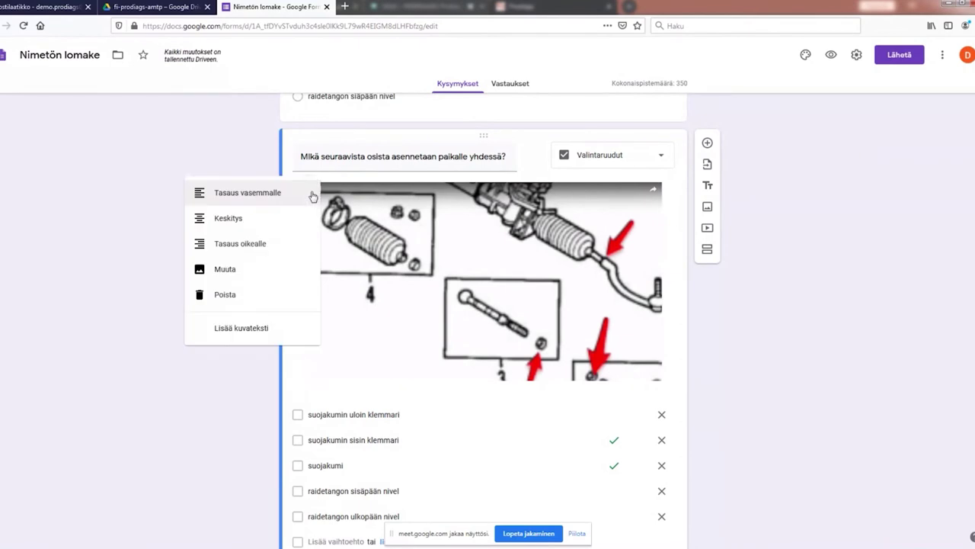
click(274, 299)
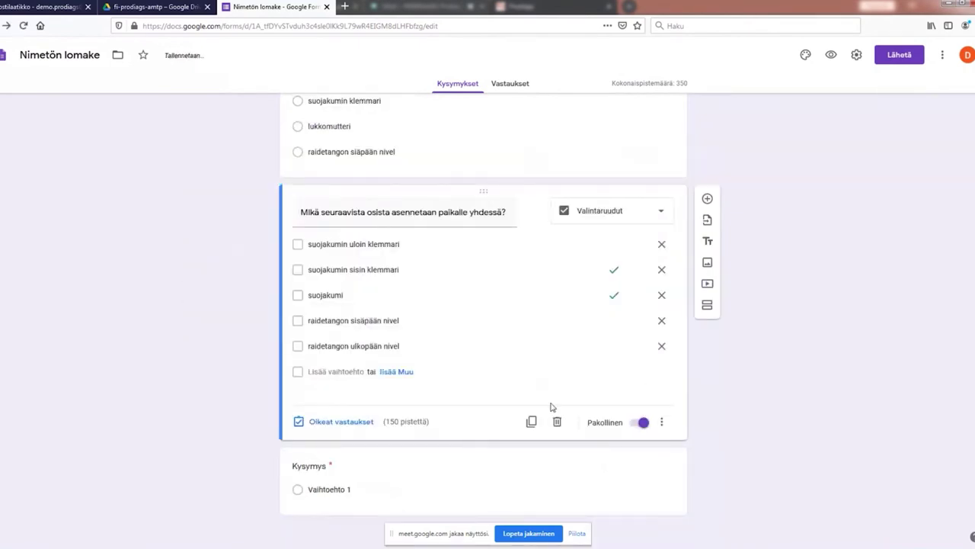
Step: Title the third question 'Mikä on punaisen nuolen osoittama komponentti' and start adding an image
click(338, 473)
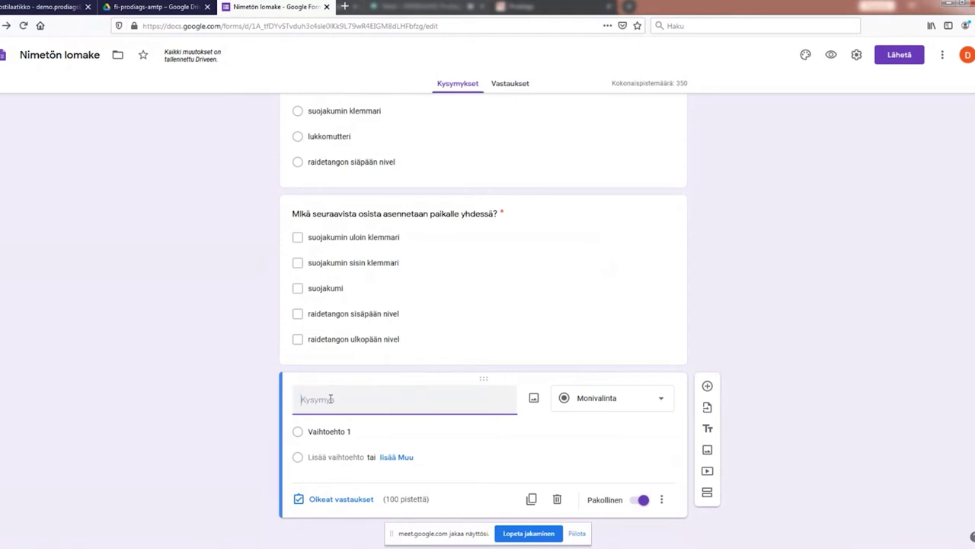
text(Mikä on)
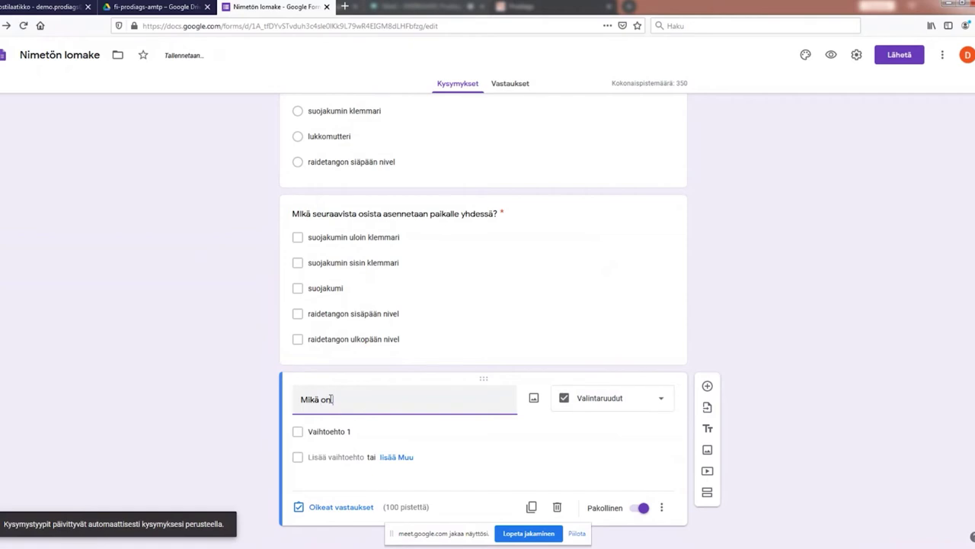
text( punaisen nu)
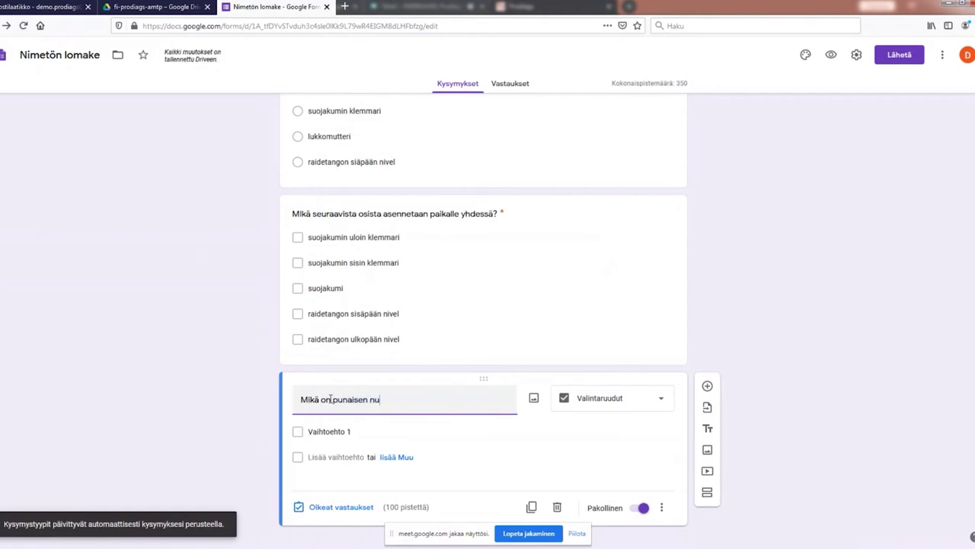
text(olen osoittama komponent)
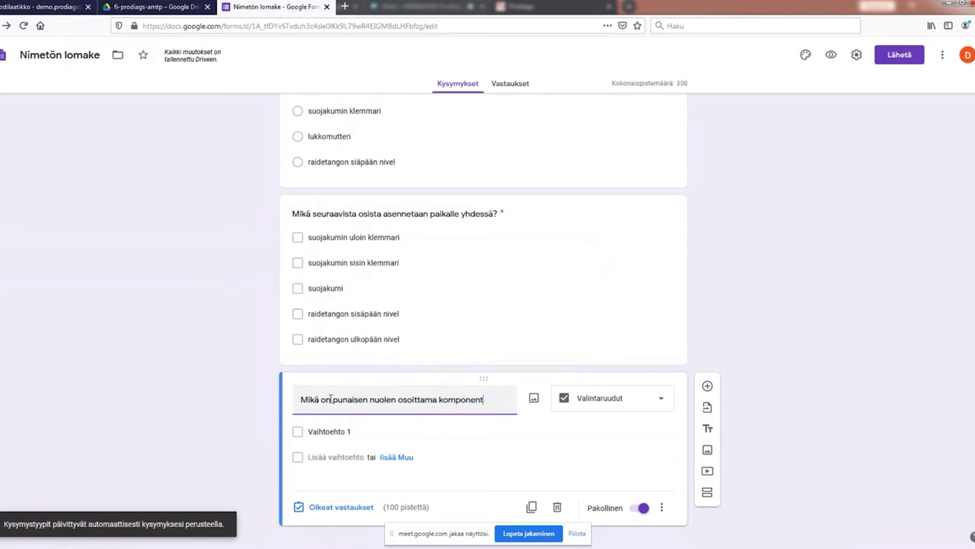
text(ti)
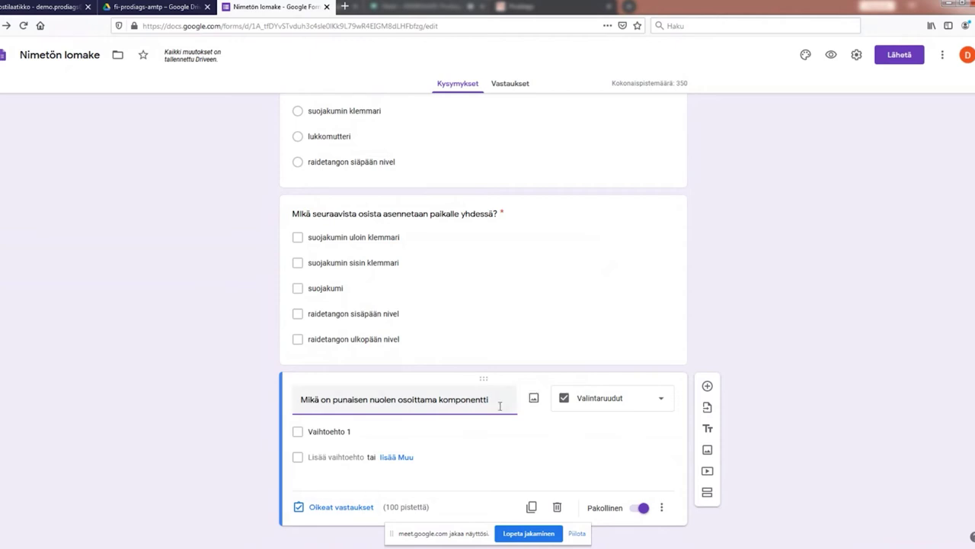
click(534, 397)
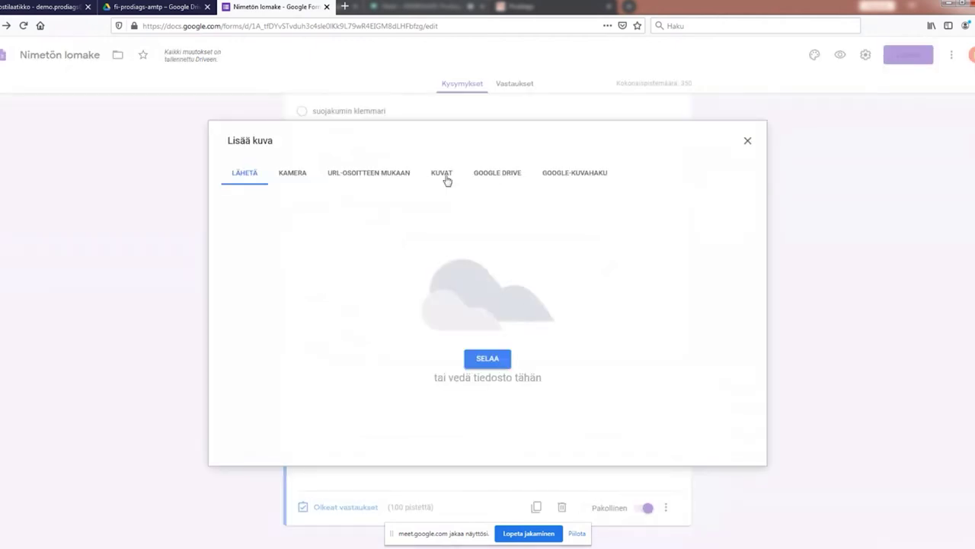
Step: Insert lukitusmutteri.jpg from Drive's Kuvia folder and change the question type to Avattava (dropdown)
click(489, 175)
click(374, 244)
double_click(374, 244)
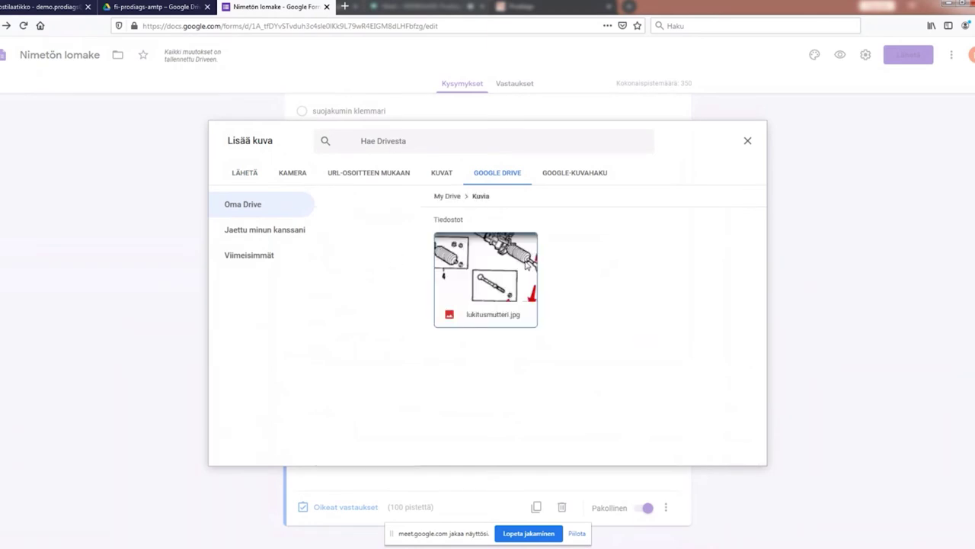
click(742, 452)
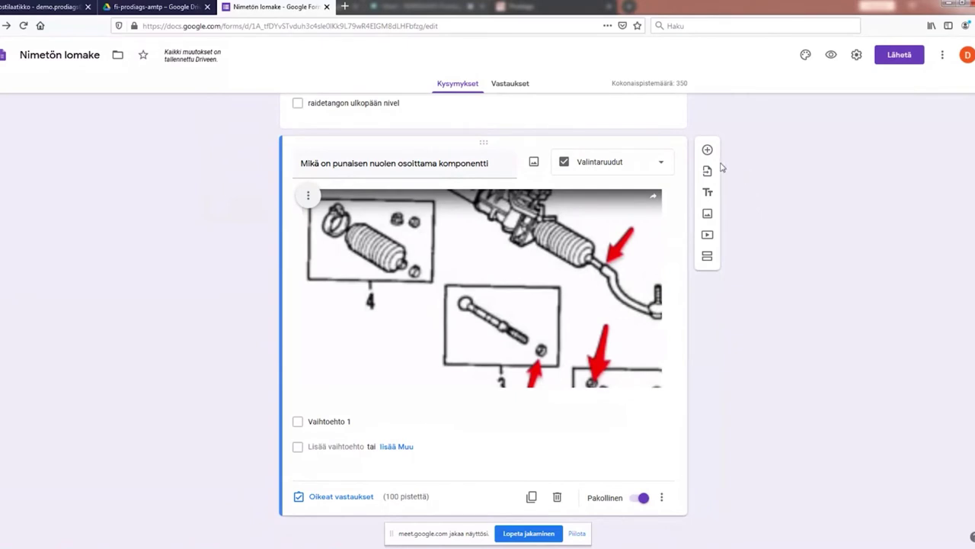
click(662, 167)
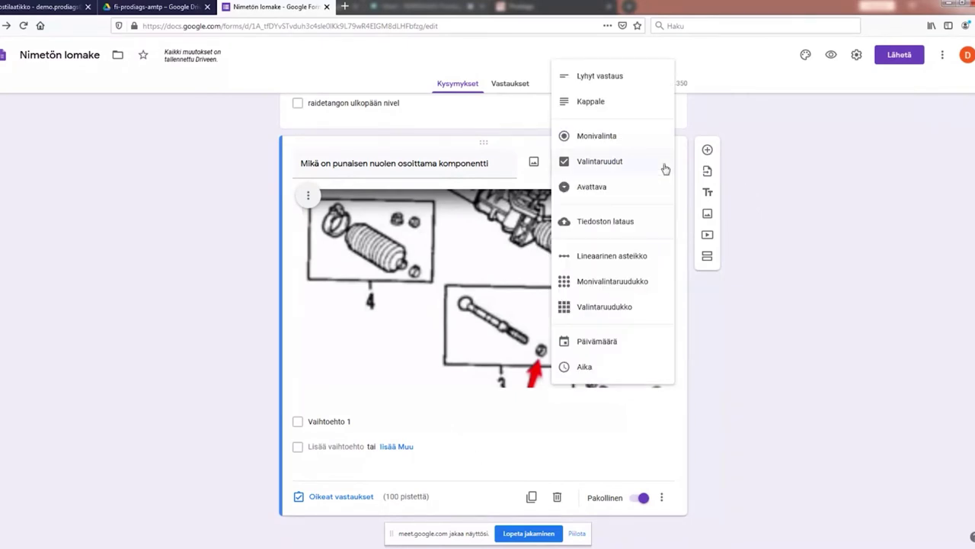
click(588, 190)
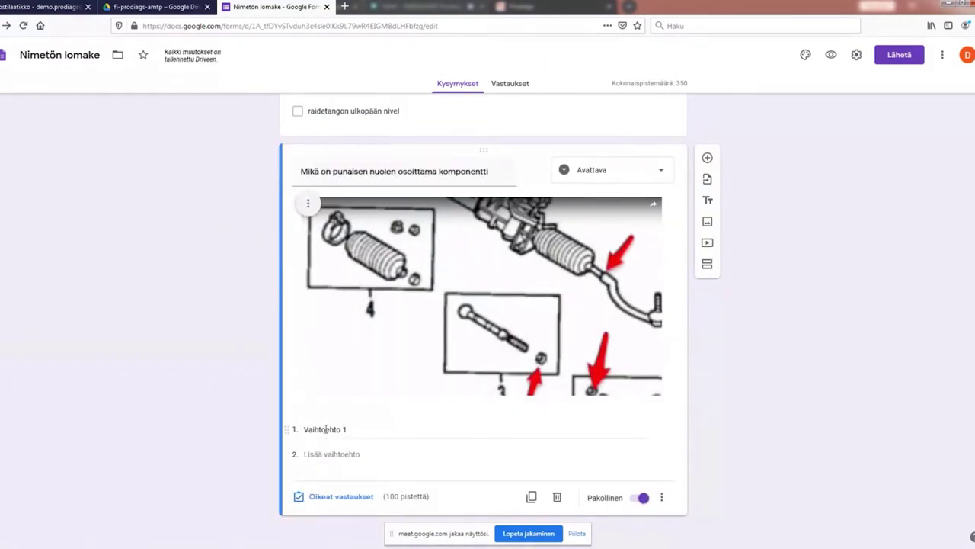
Step: Enter 'Lukkomutteri' as the first option and set up the second option 'Liukuholkki'
click(325, 429)
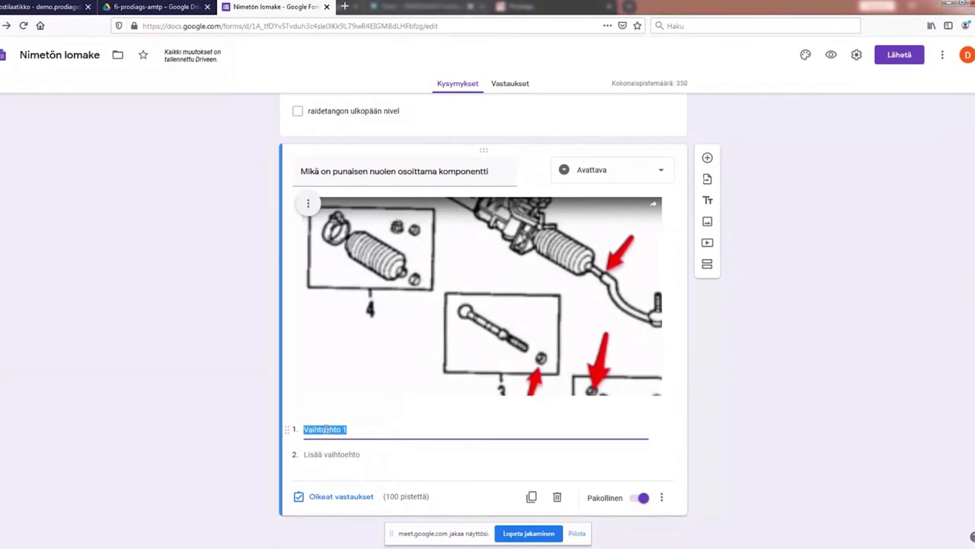
text(lukkomutteri)
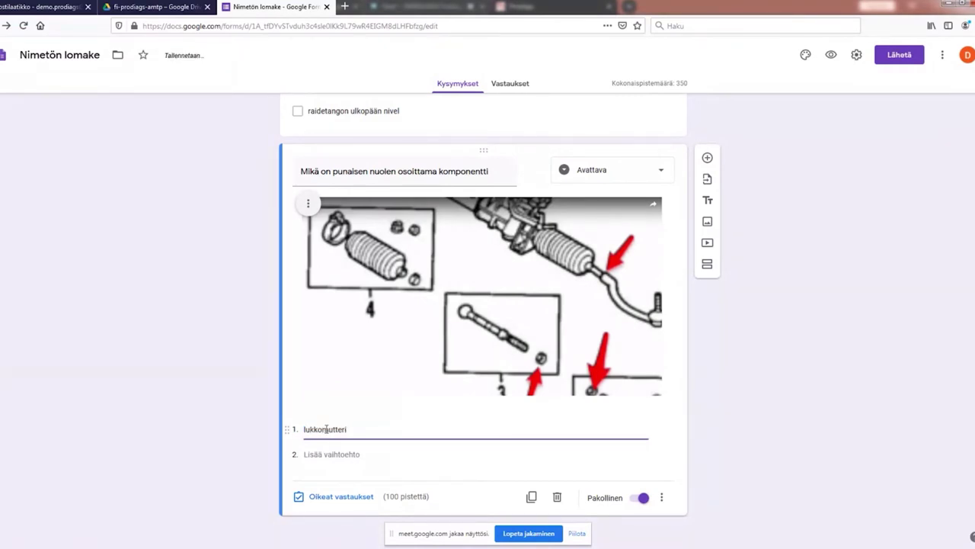
click(322, 455)
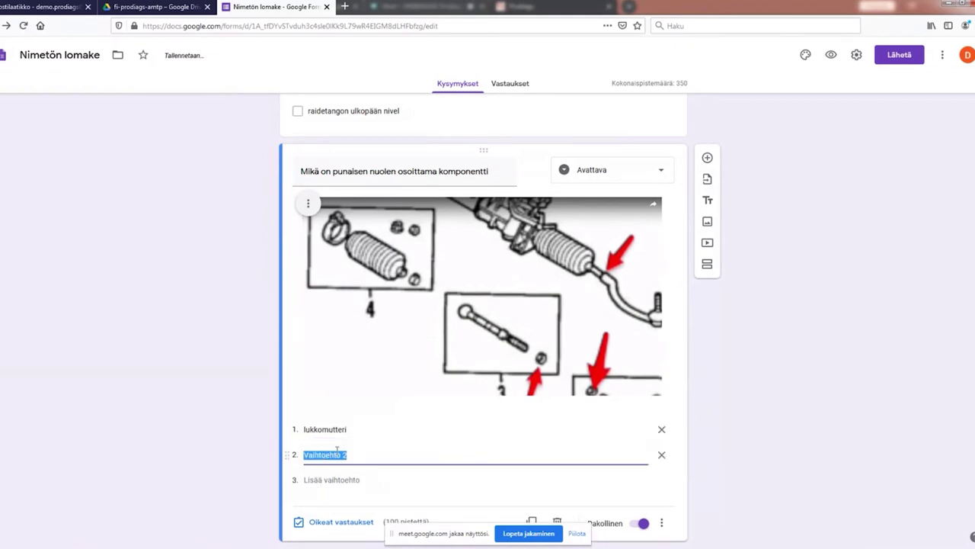
click(304, 431)
click(305, 429)
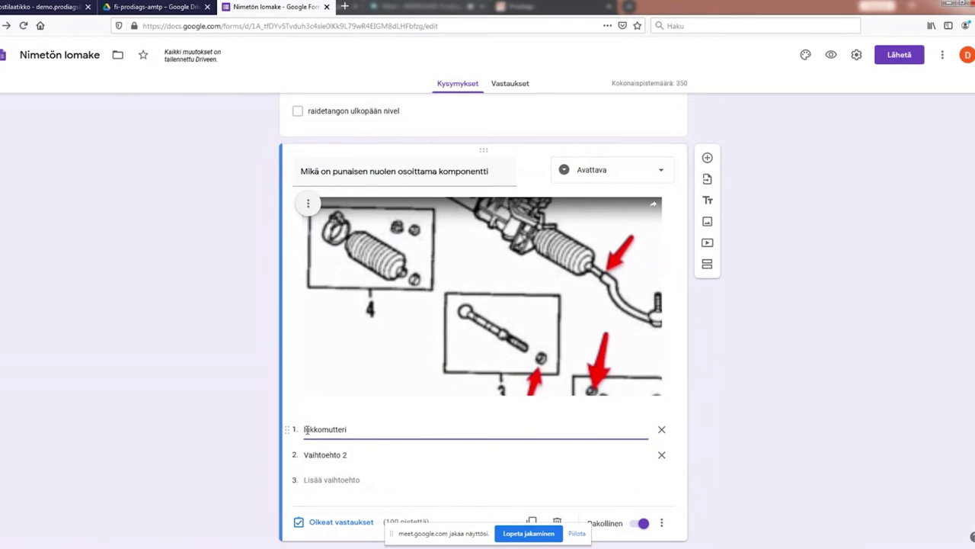
text(L)
click(336, 454)
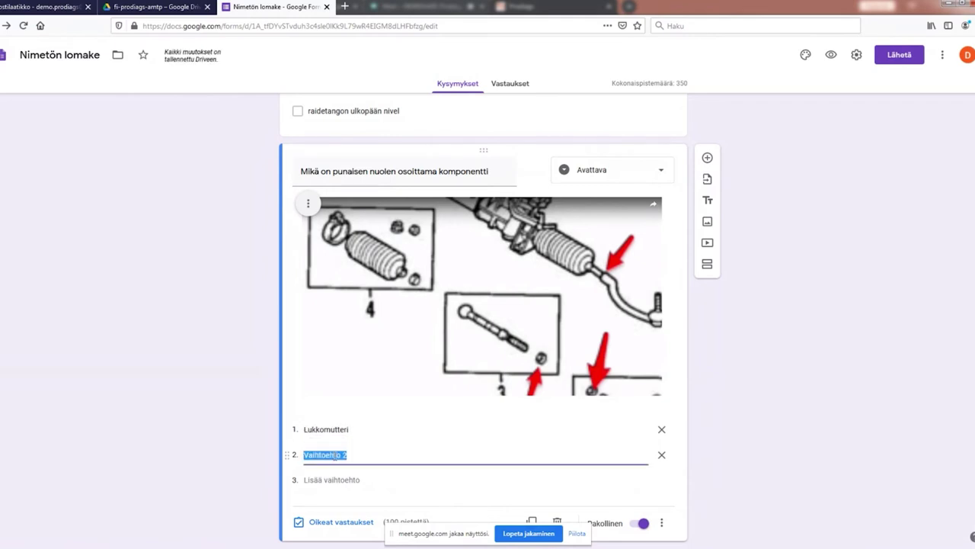
key(BackSpace)
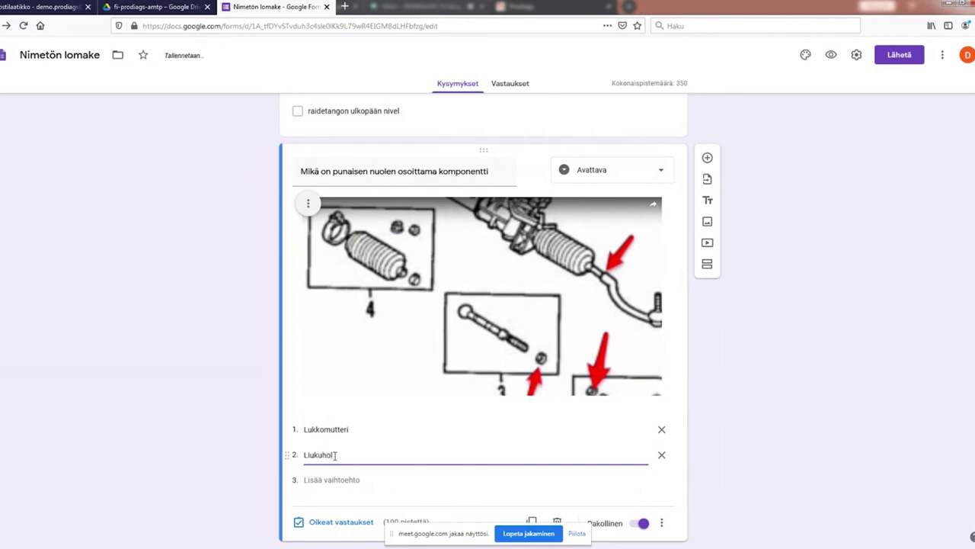
Step: Add the options 'Kohdistin rengas' and 'Päittäis vaimennin' to the dropdown
click(335, 480)
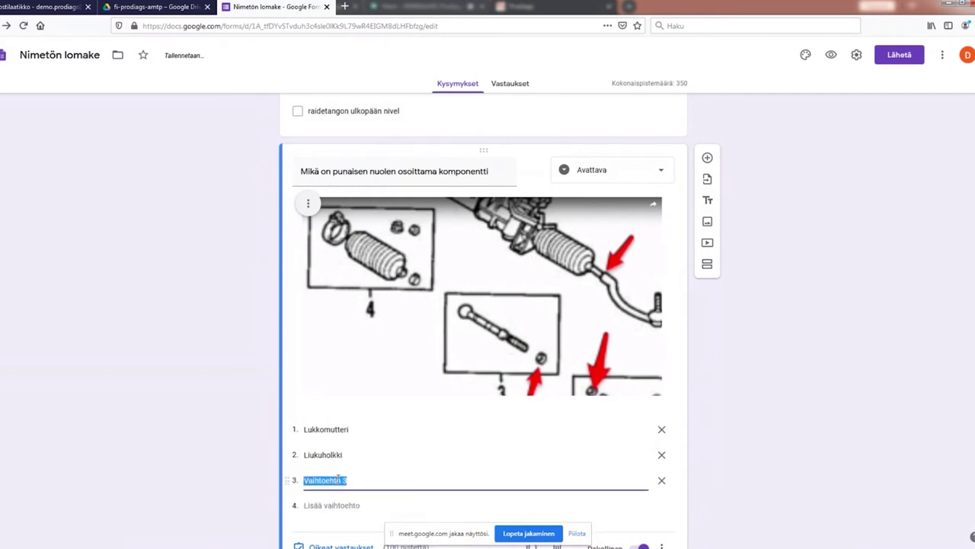
text(Kohdistin rengas)
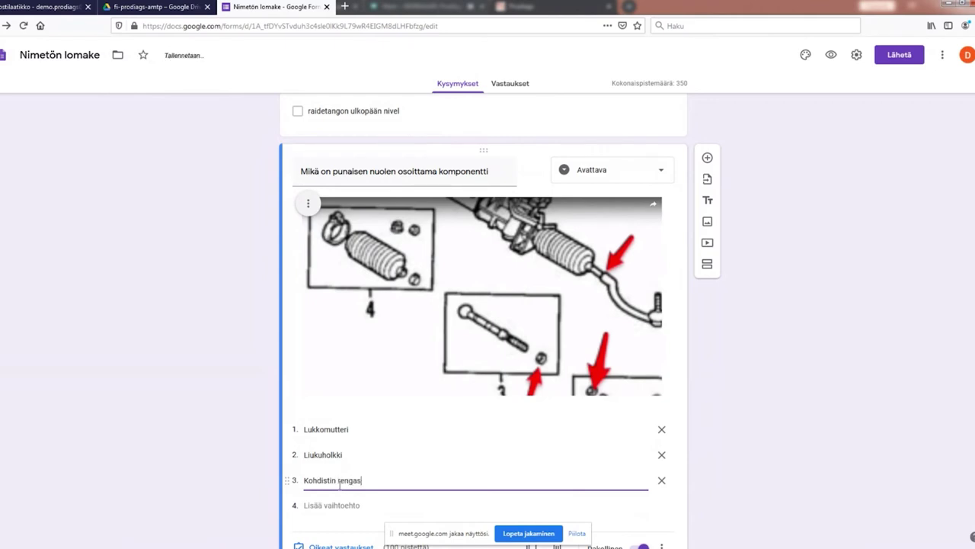
click(321, 505)
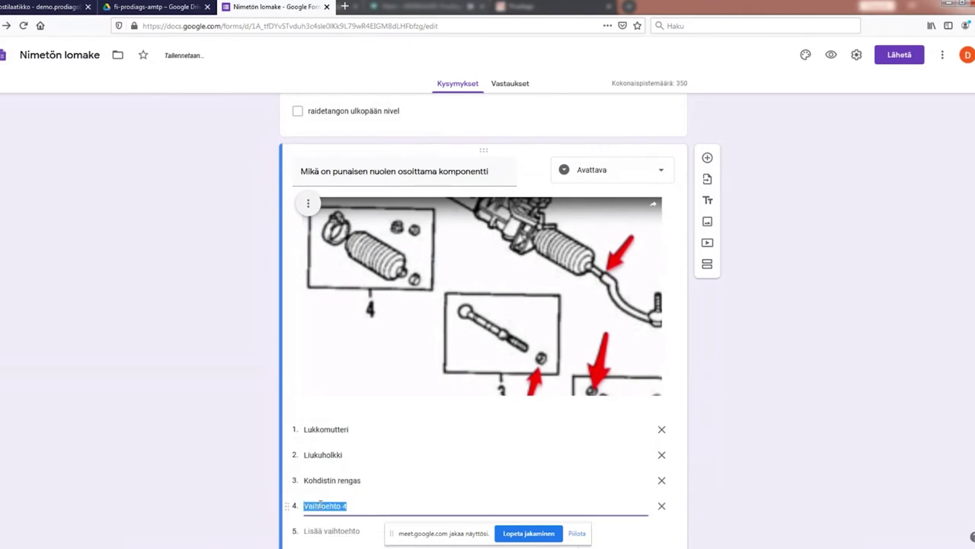
text(Päittäis v)
click(776, 464)
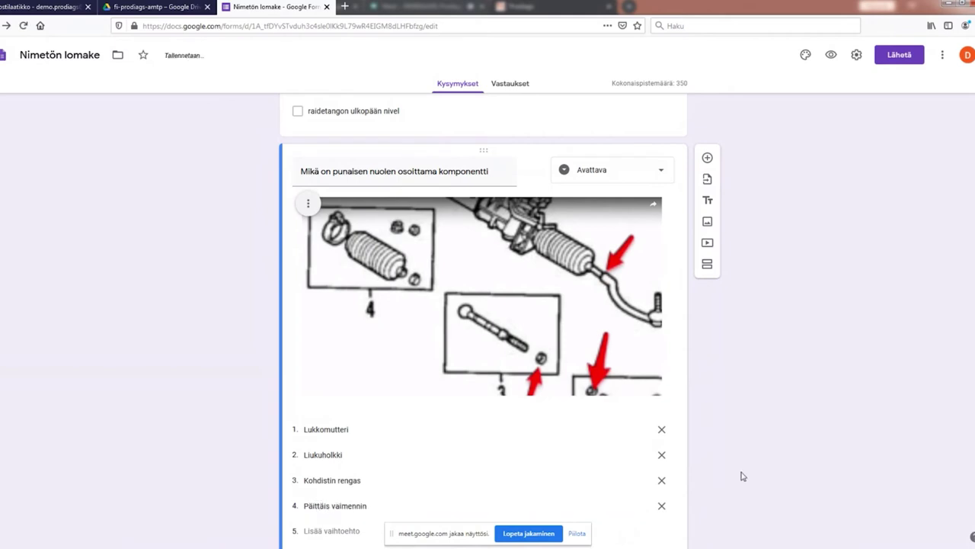
scroll(732, 471, down, 1)
scroll(622, 374, up, 4)
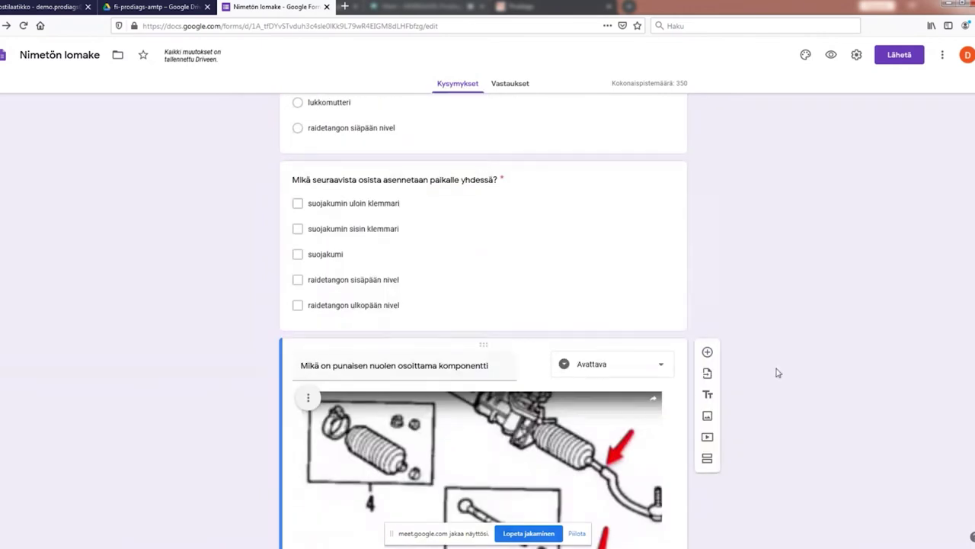
Step: In the answer key, mark Lukkomutteri as the dropdown's correct answer at 100 points
scroll(737, 350, down, 4)
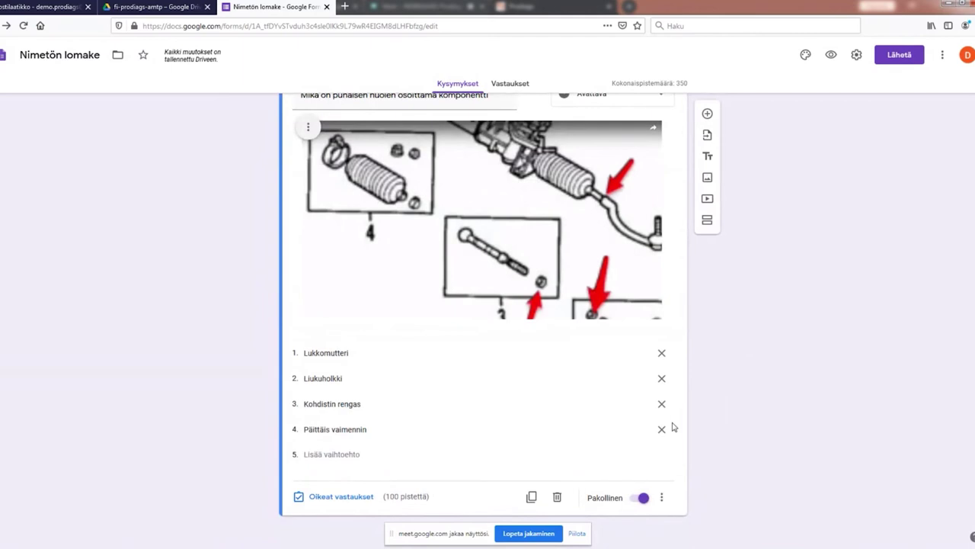
click(342, 498)
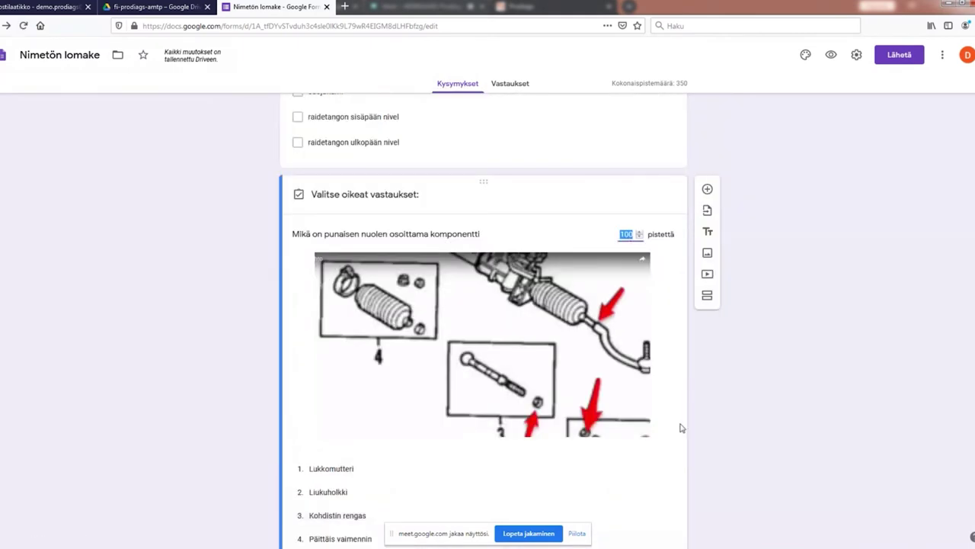
scroll(527, 442, down, 2)
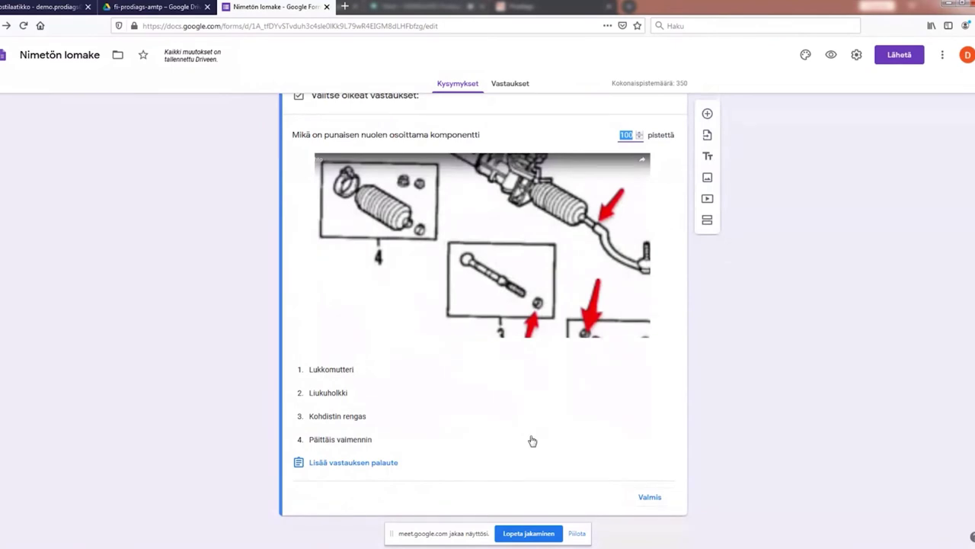
click(329, 371)
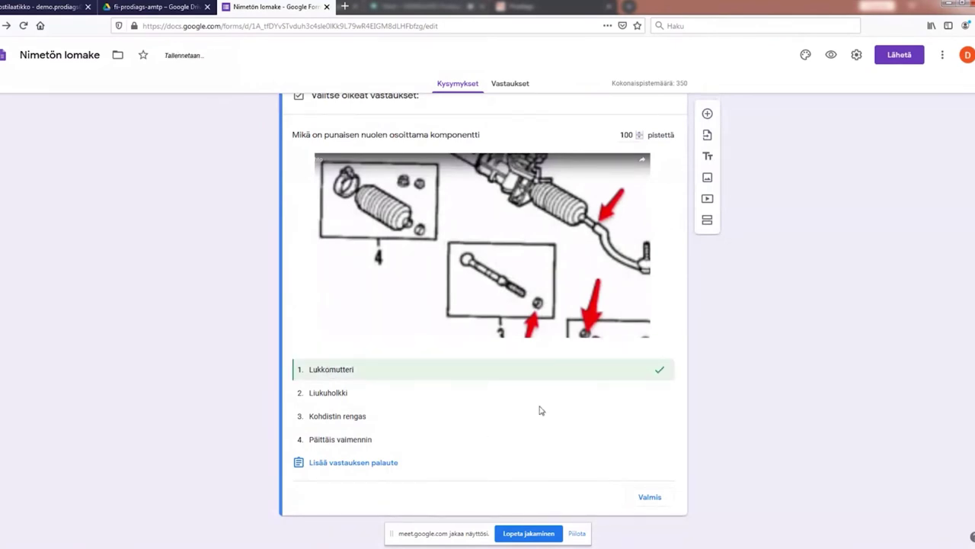
click(650, 497)
Step: View the assembly question's answer key: 'suojakumin sisin klemmari' and 'suojakumi' correct, 150 points
scroll(491, 455, up, 2)
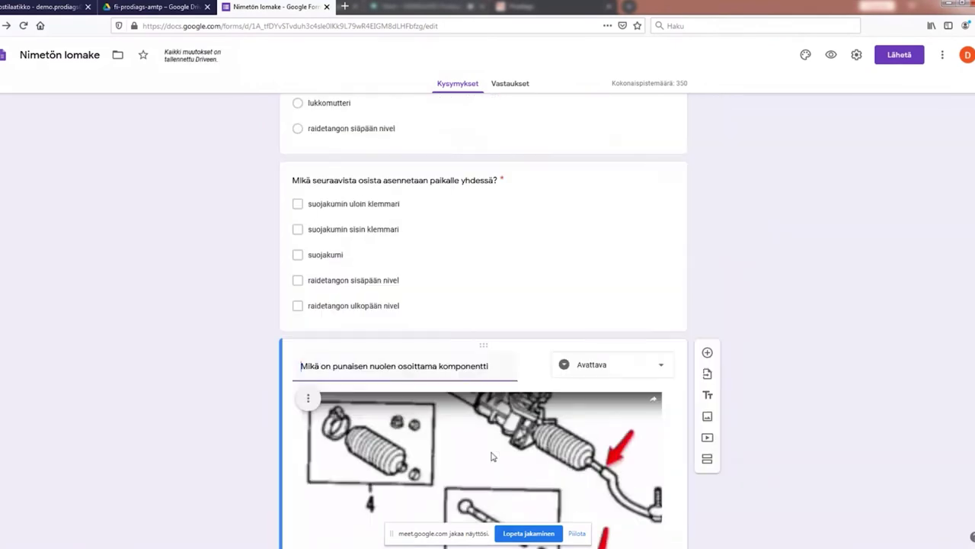
scroll(491, 455, up, 3)
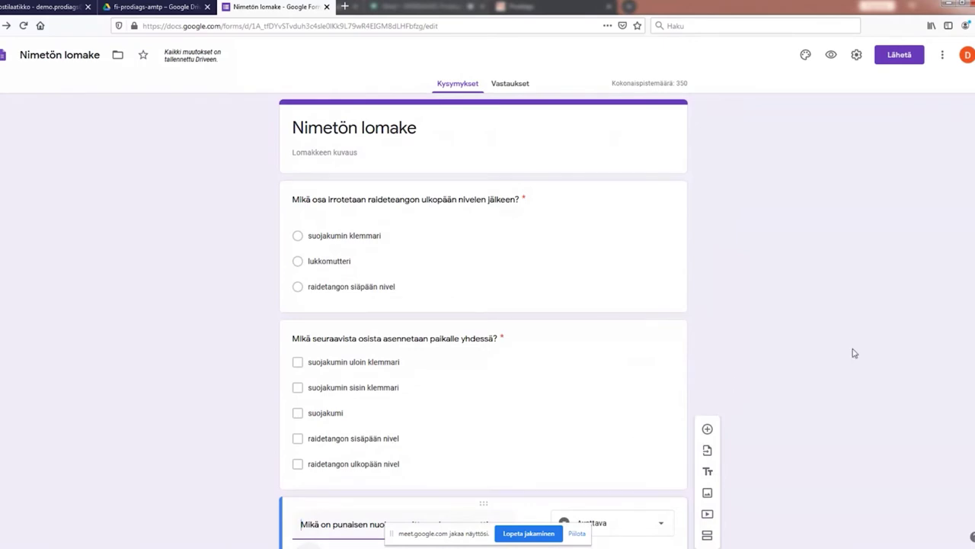
scroll(599, 394, down, 2)
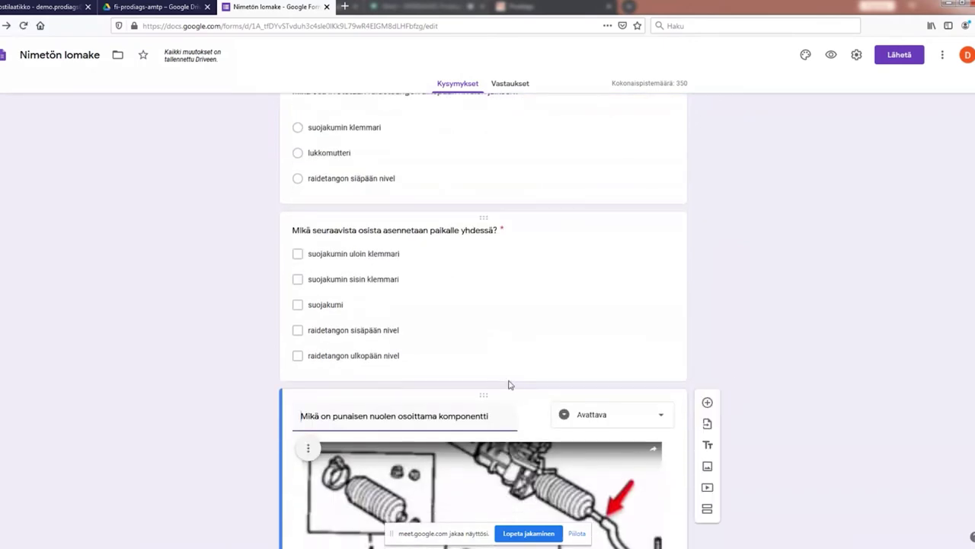
click(470, 374)
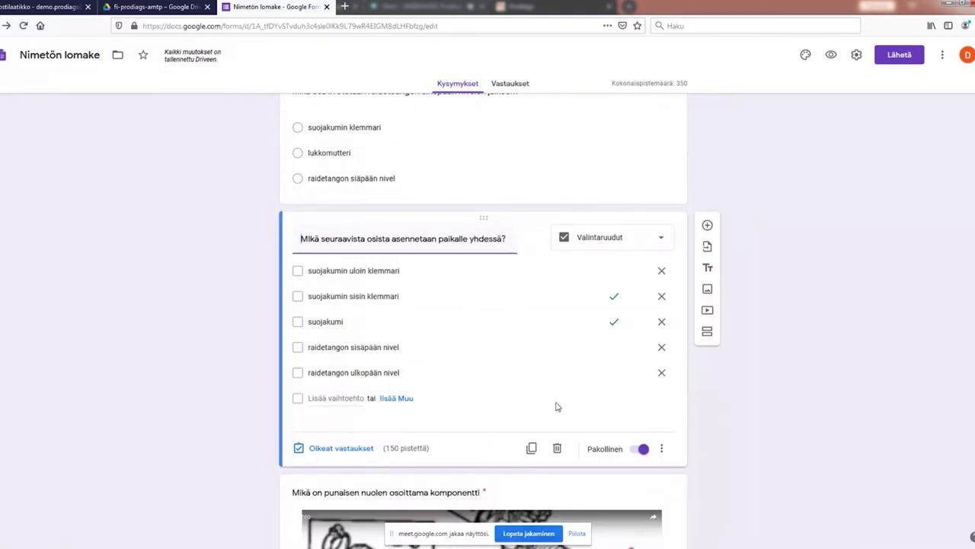
click(329, 453)
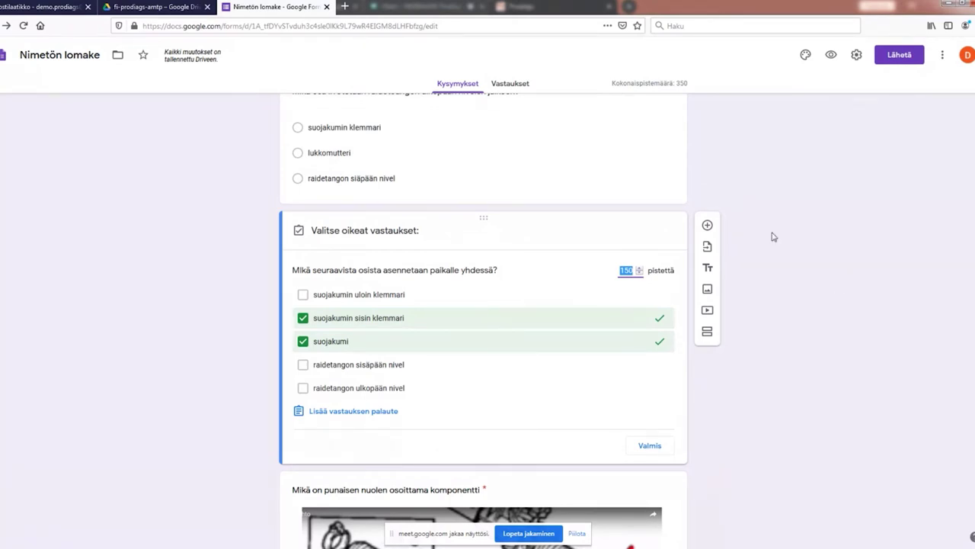
Step: Preview the quiz and review its three questions, worth 100, 150 and 100 points
click(832, 57)
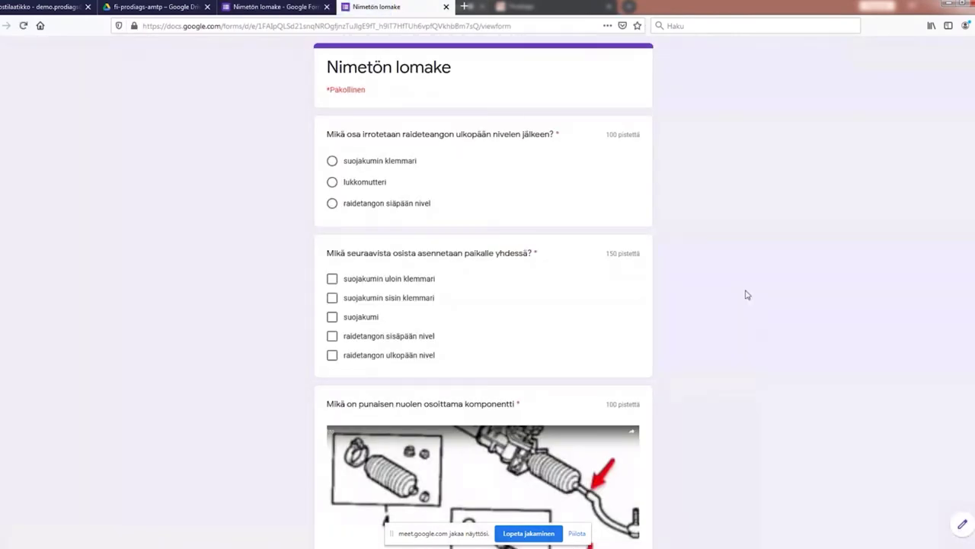
scroll(731, 299, down, 3)
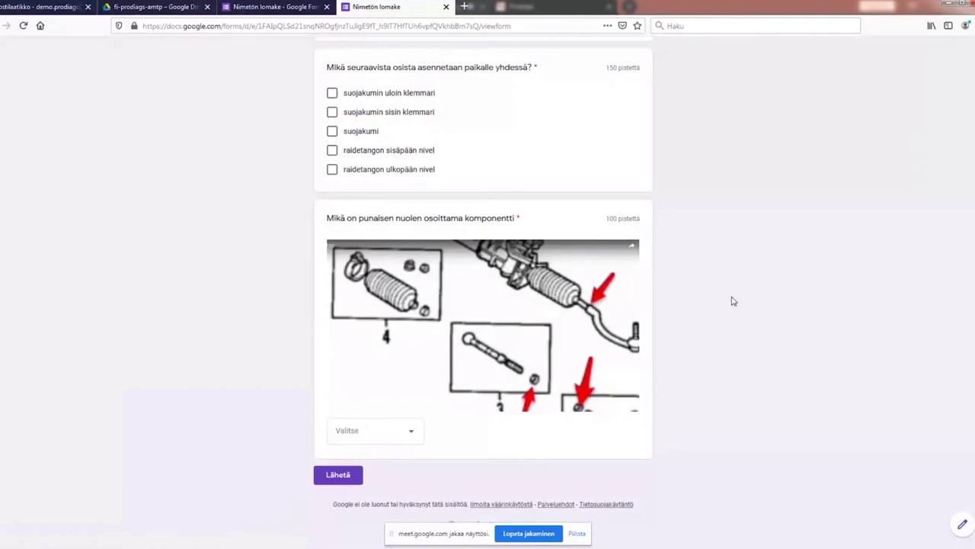
scroll(731, 301, up, 3)
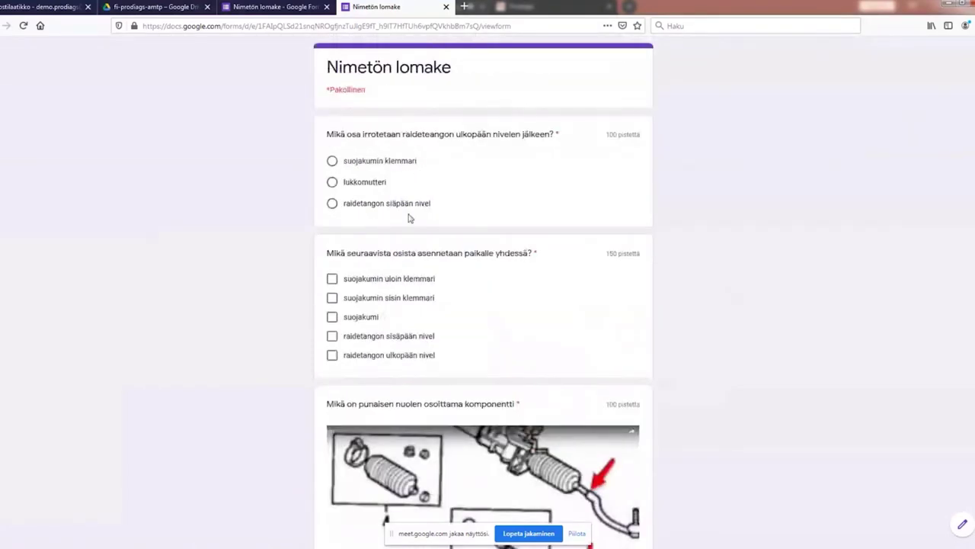
scroll(410, 212, down, 2)
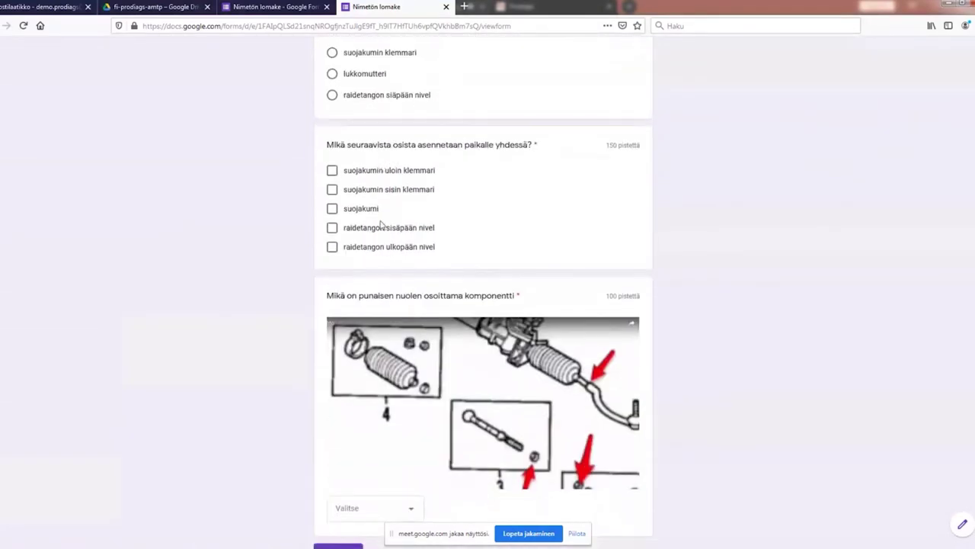
scroll(506, 256, down, 1)
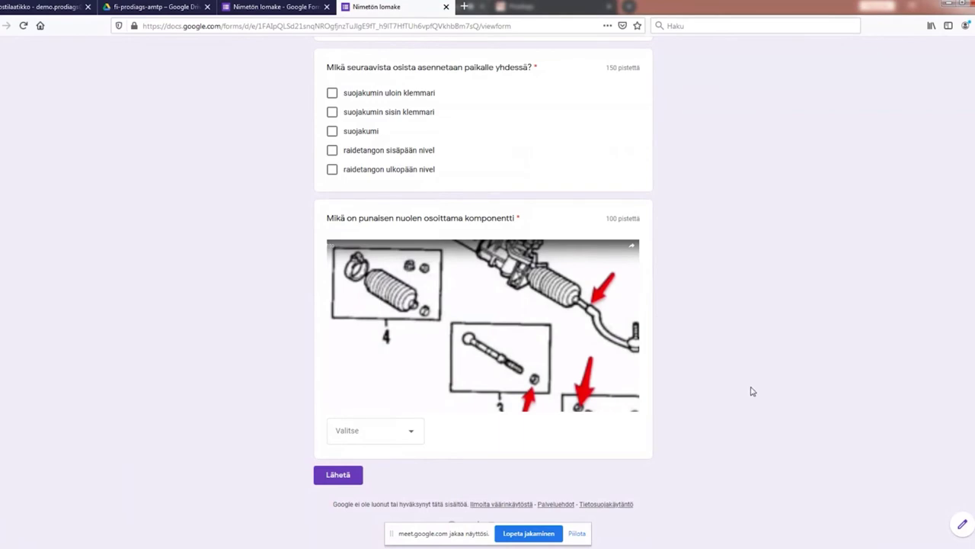
scroll(751, 390, up, 3)
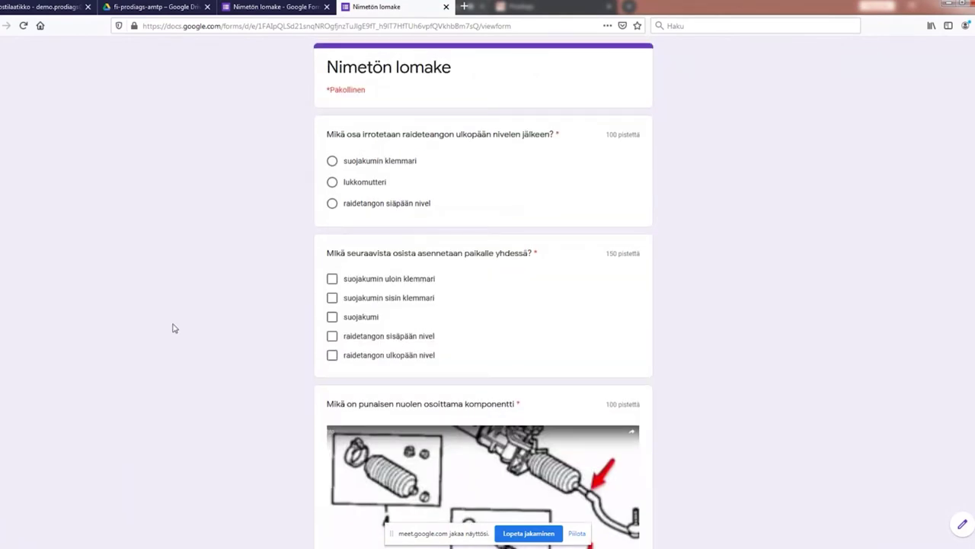
Step: Close the preview and change the quiz title to 'Demo lomake'
click(446, 7)
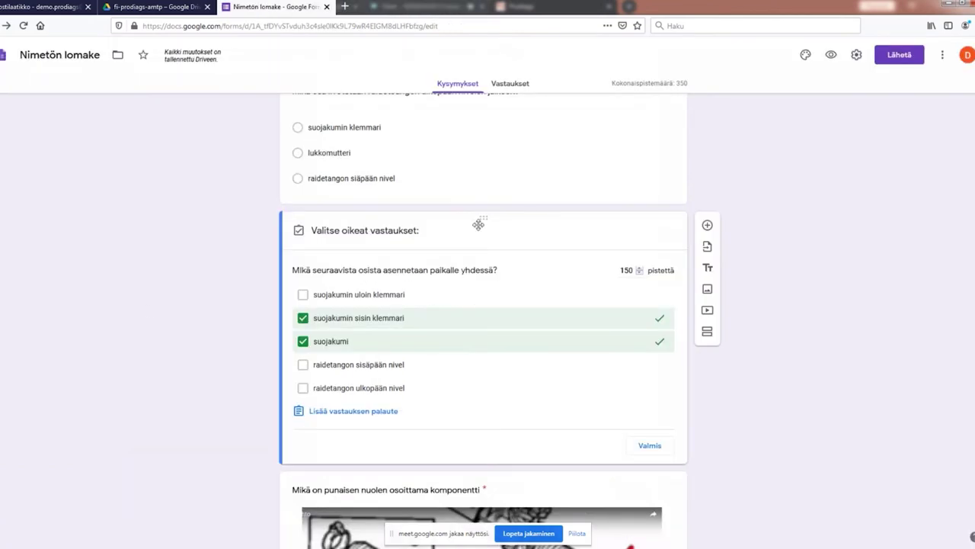
scroll(479, 222, up, 3)
click(350, 128)
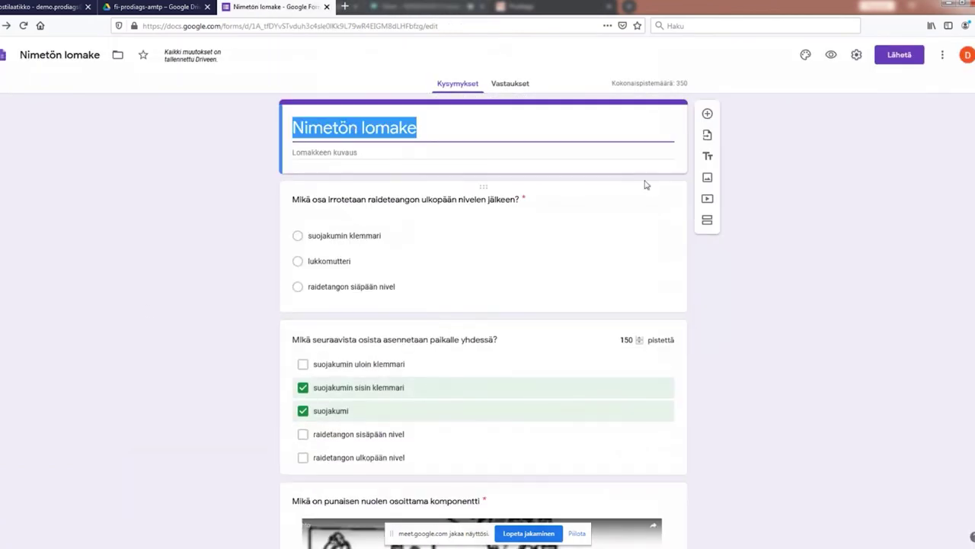
text(Demolomake)
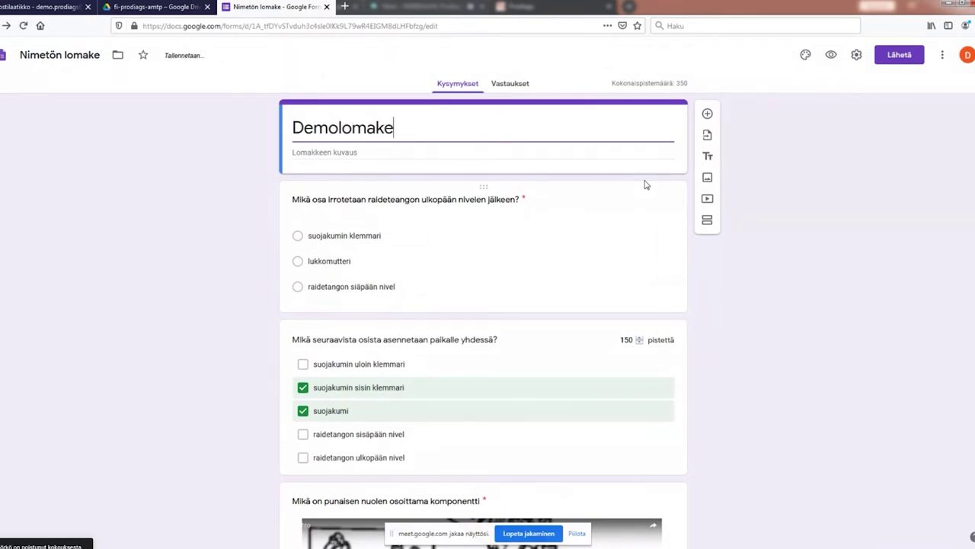
key(Left)
key(Left)
key(Left)
key(Left)
key(Left)
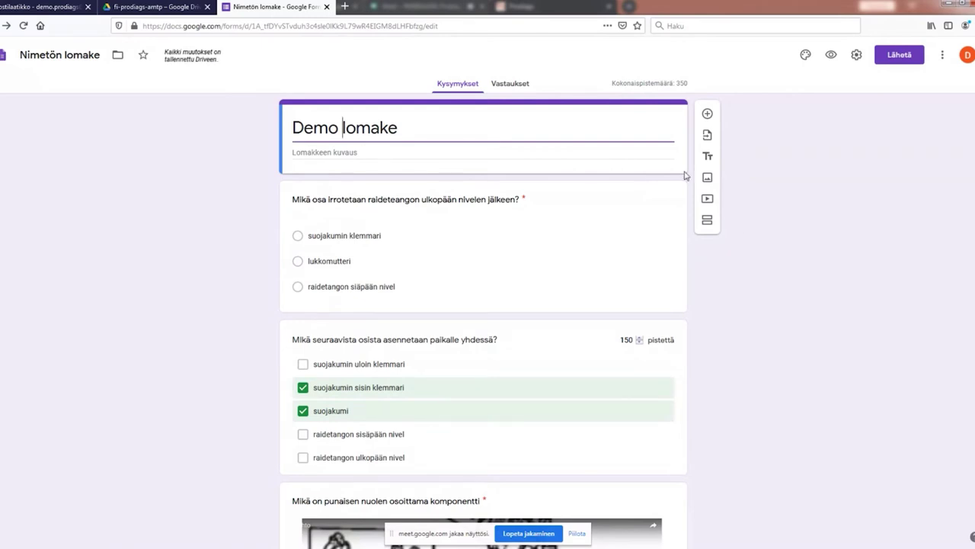
click(776, 319)
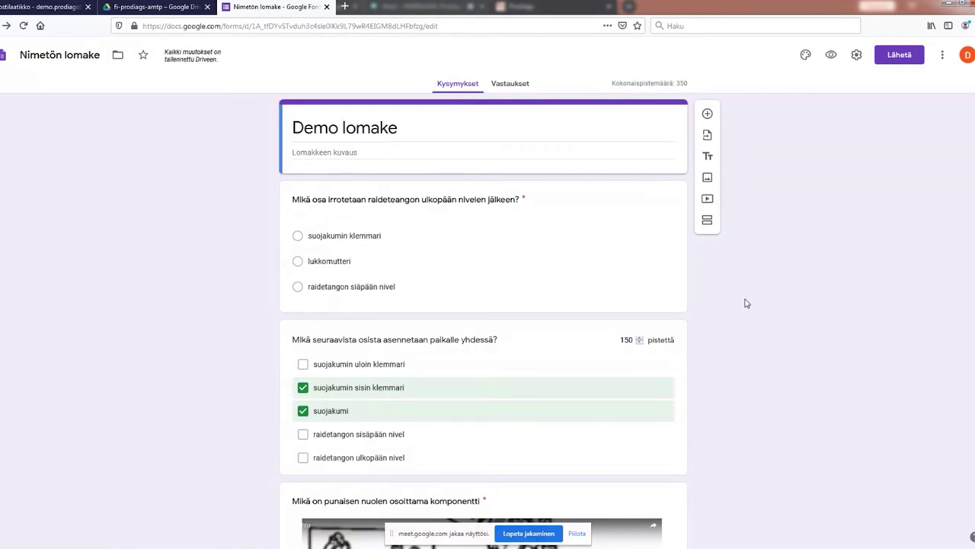
Step: Reload the form and rename the untitled form file to 'Demo lomake'
key(F5)
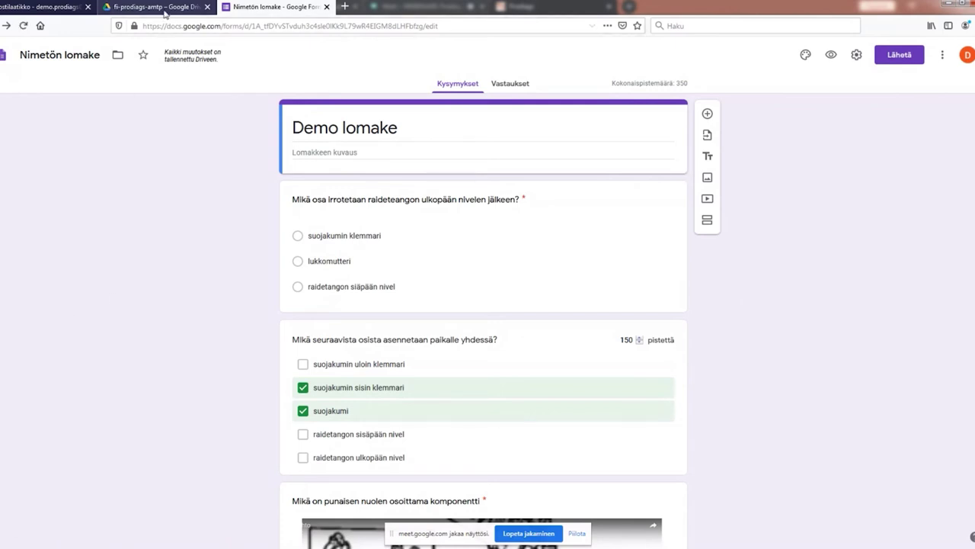
click(64, 57)
click(102, 196)
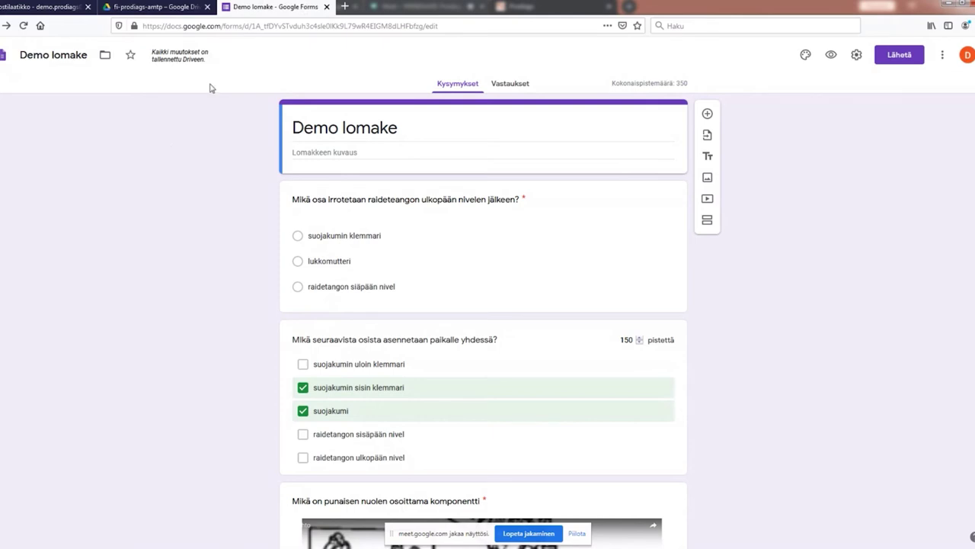
click(152, 9)
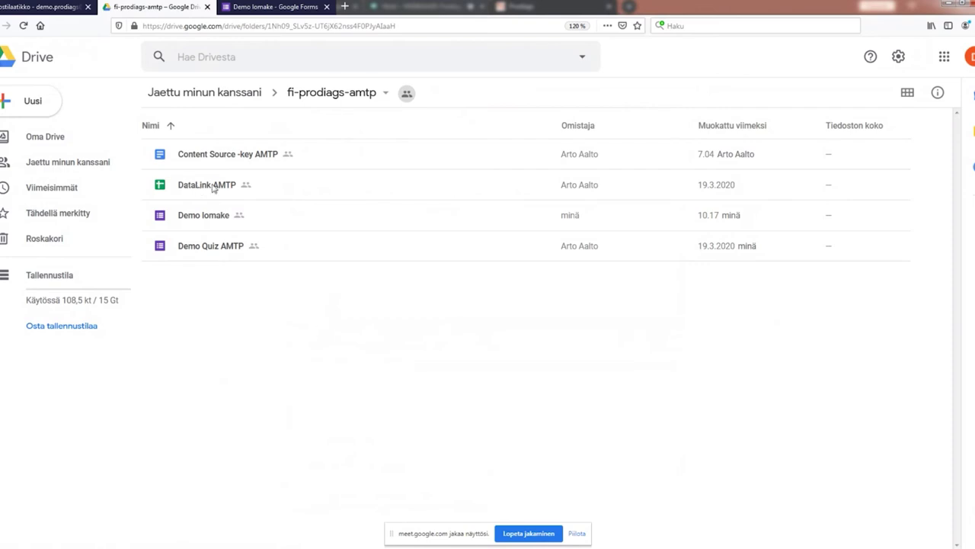
click(268, 8)
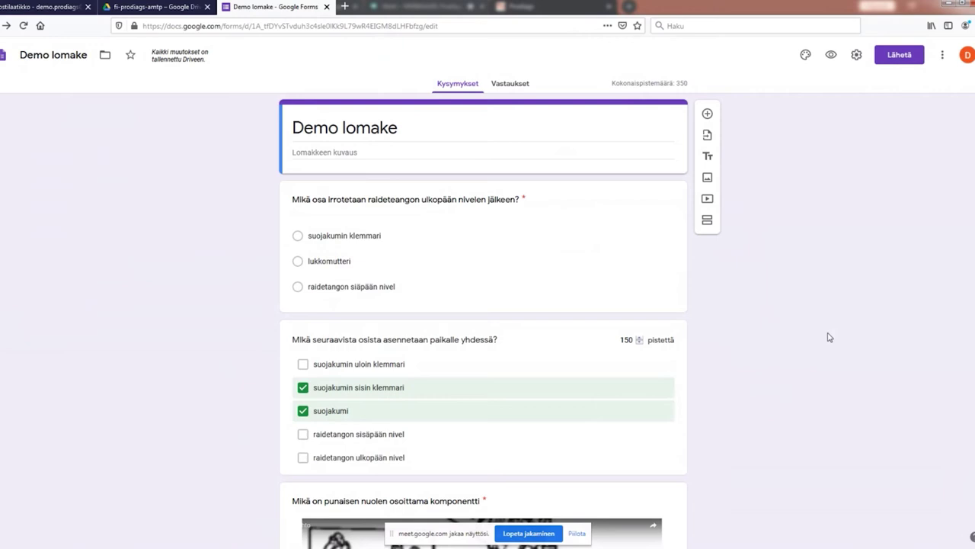
Step: Show the Vastaukset responses and the Sheets destination dialog proposing 'Demo lomake (vastaukset)'
click(512, 86)
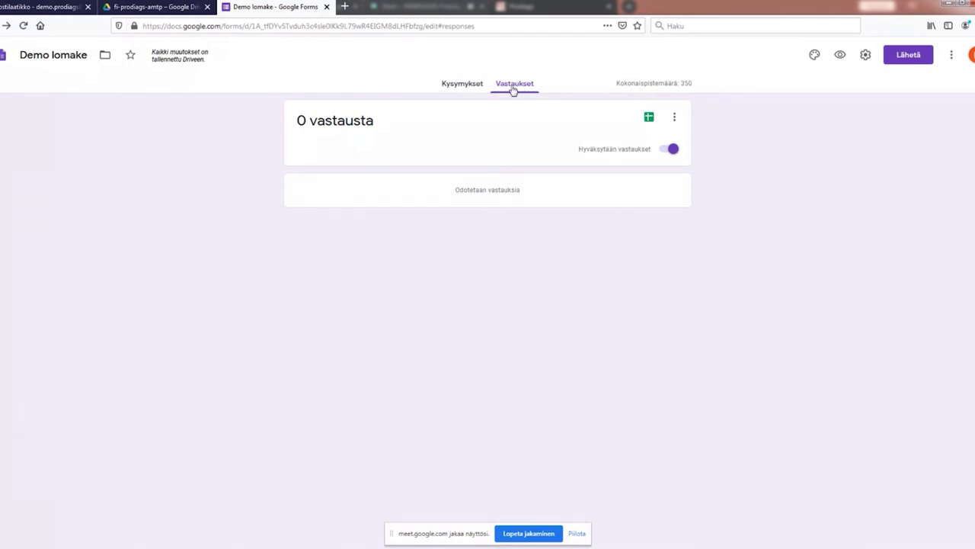
click(649, 118)
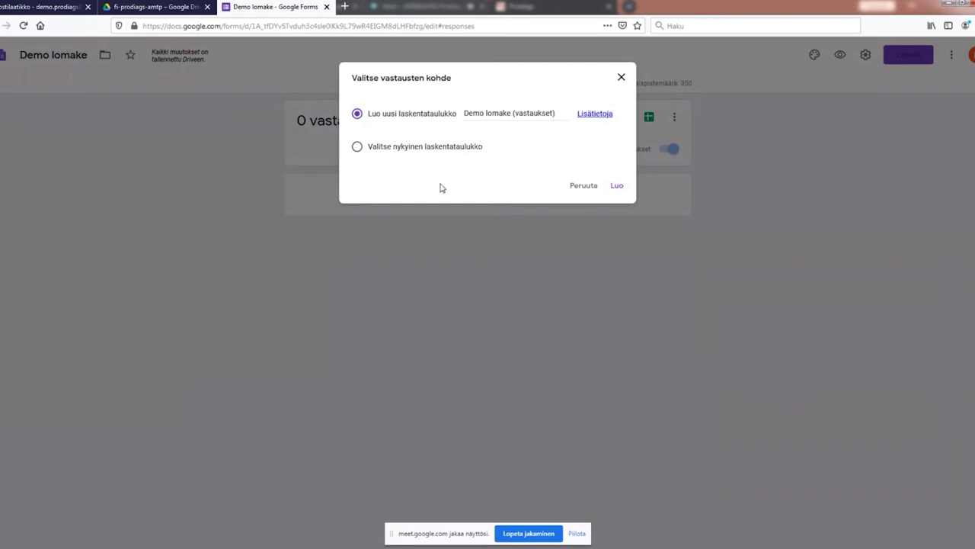
Step: Send responses to the existing DataLink AMTP spreadsheet rather than a new one
click(357, 148)
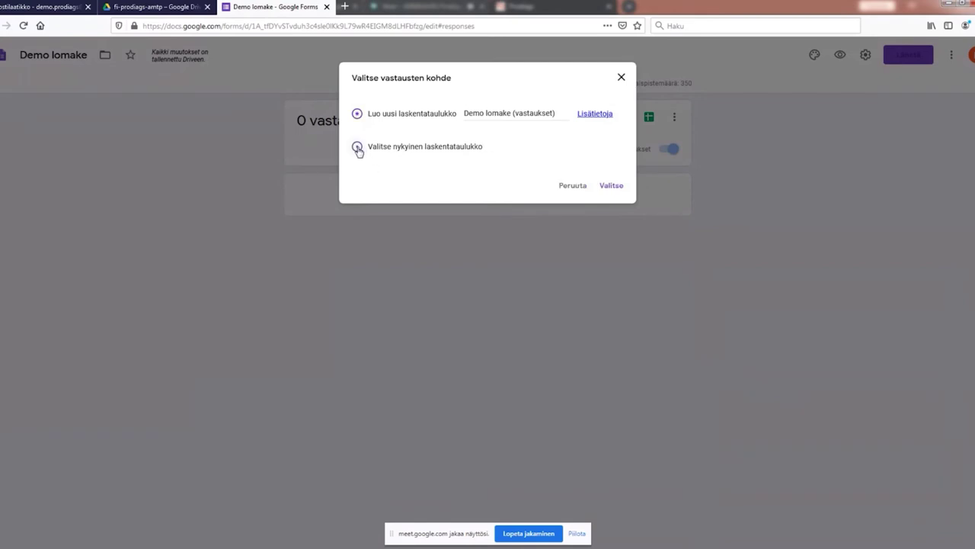
click(616, 187)
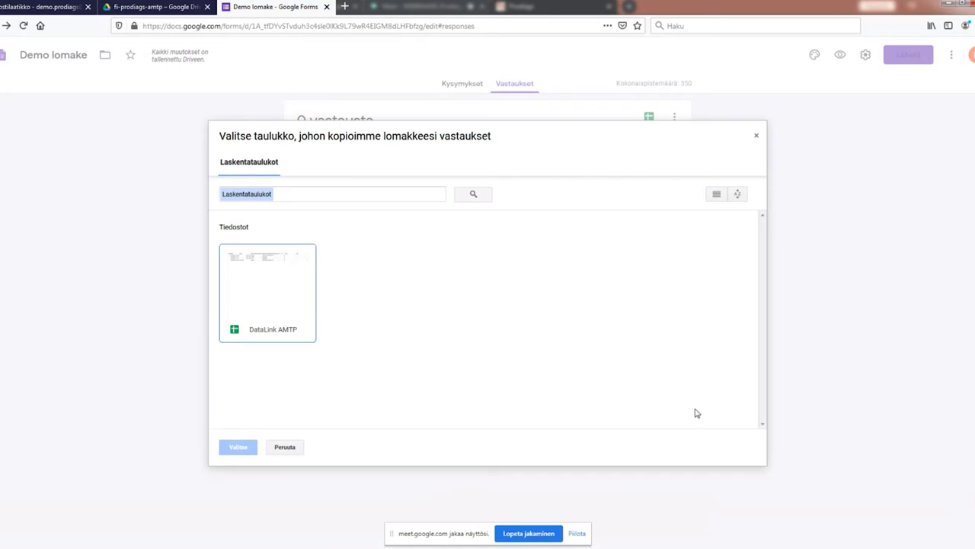
click(268, 276)
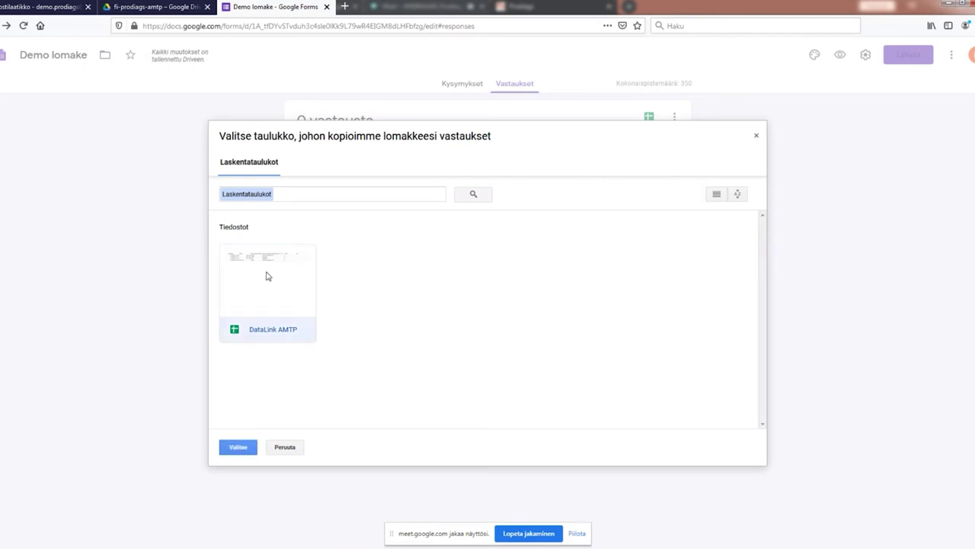
click(238, 447)
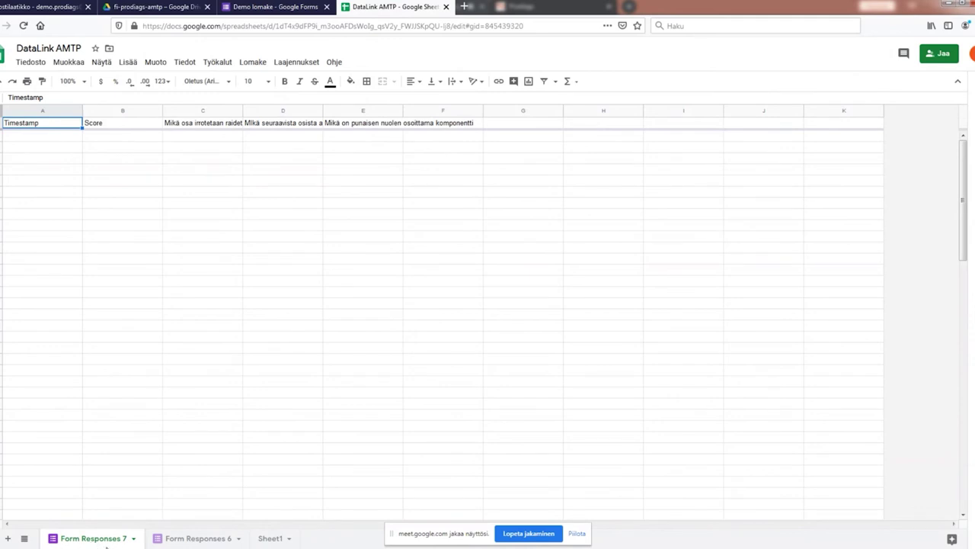
Step: Glance over the new Form Responses 7 sheet, then close the DataLink AMTP tab
scroll(429, 343, down, 5)
scroll(429, 342, up, 5)
click(446, 7)
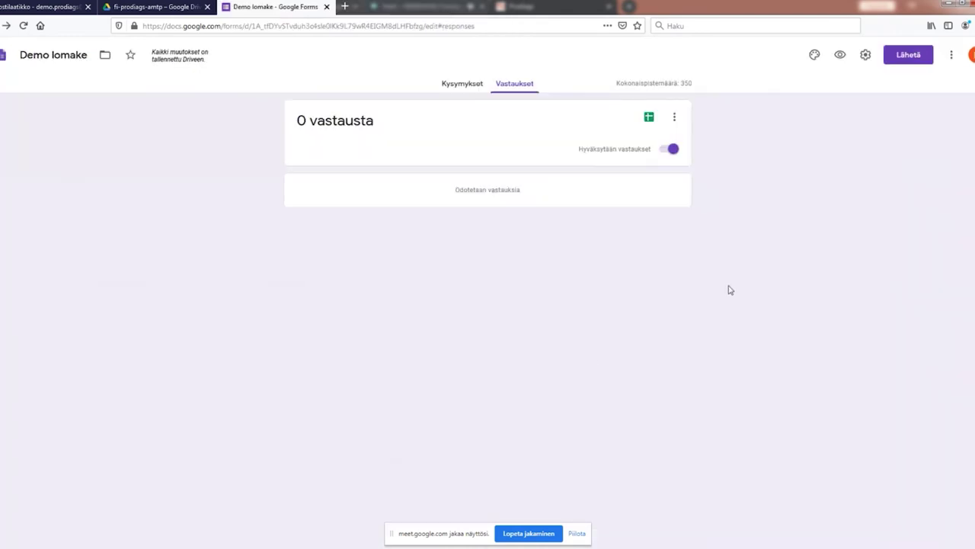
Step: Return to Kysymykset and copy the form ID between /d/ and /edit in the address bar
click(459, 83)
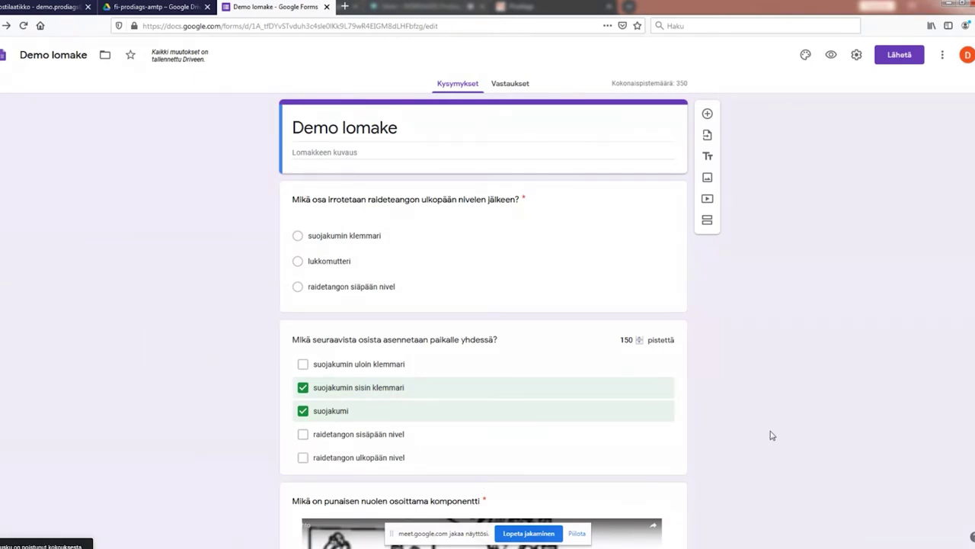
drag(252, 25, 279, 24)
click(251, 26)
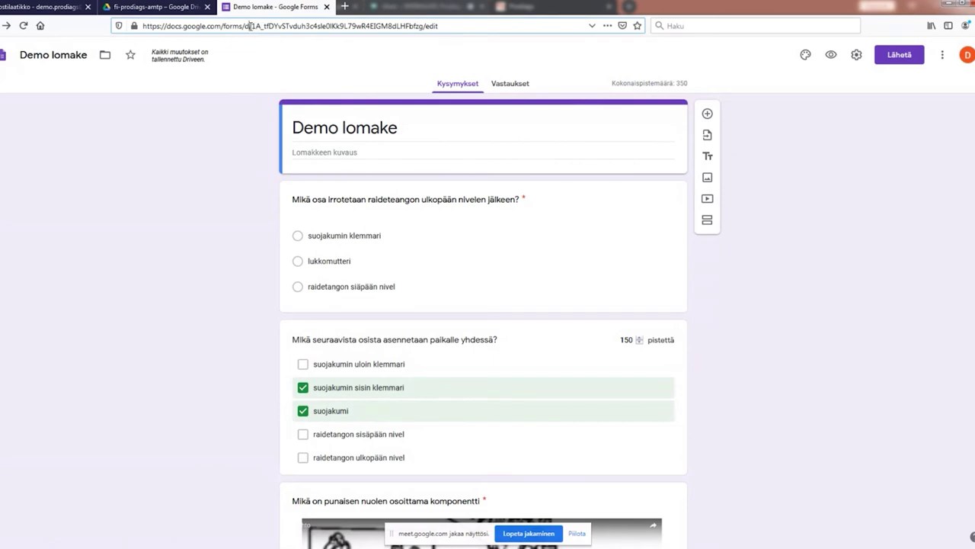
drag(256, 26, 250, 26)
drag(423, 26, 251, 27)
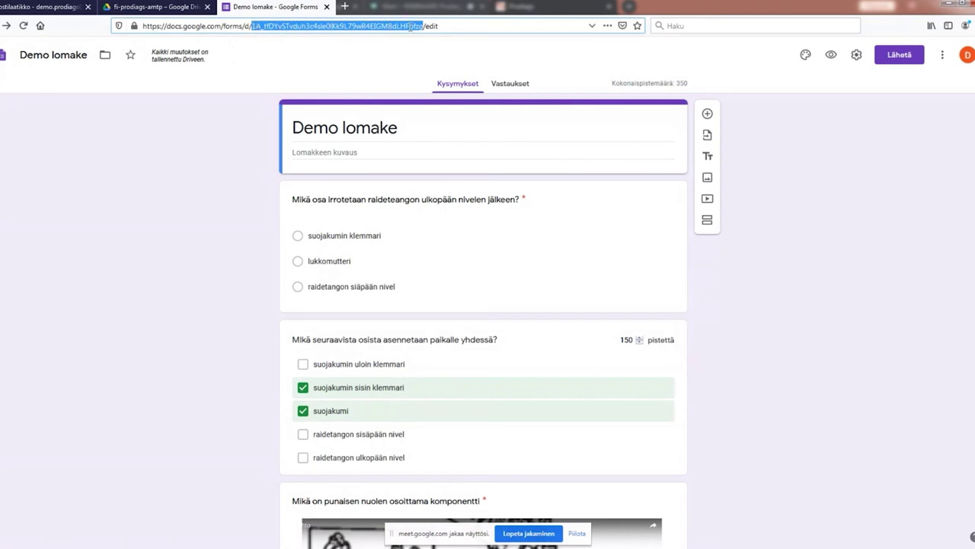
right_click(352, 26)
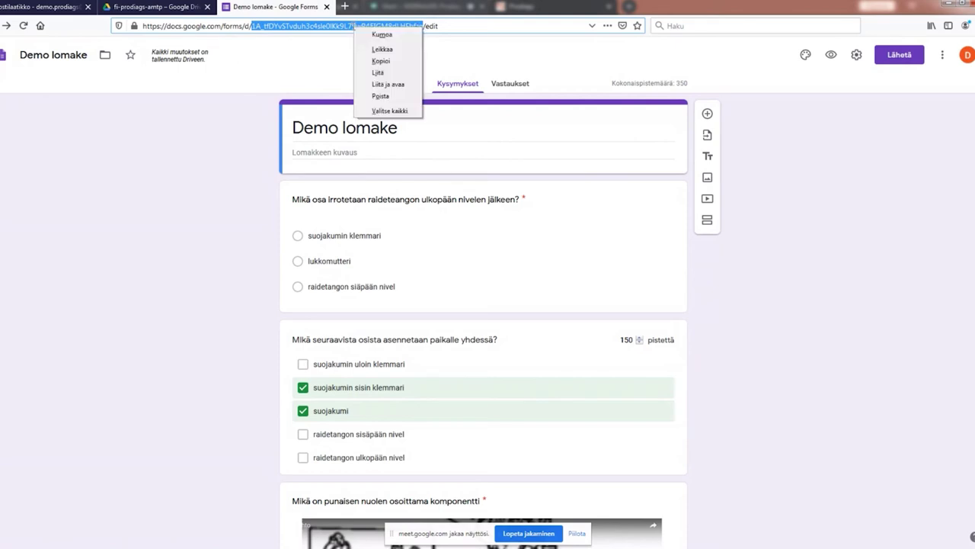
click(383, 61)
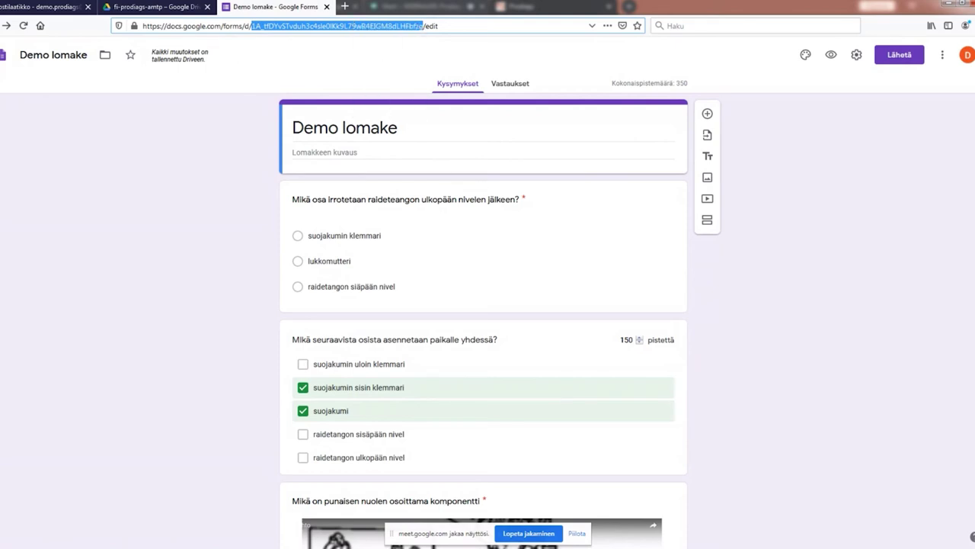
Step: In Prodiags LMS, close the slide viewer and edit Webinaari 20.03.2020 from YLLÄPITO's module list
mouse_move(38, 478)
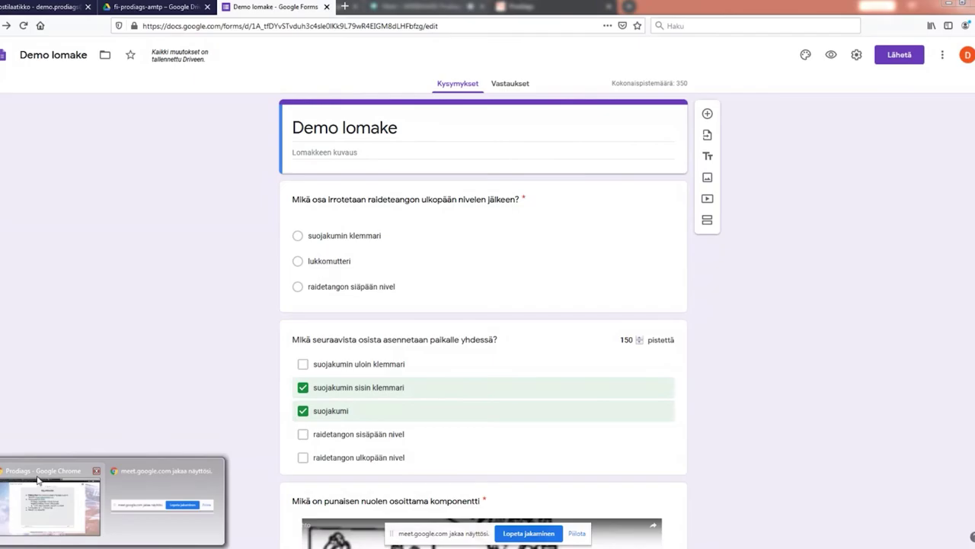
click(38, 478)
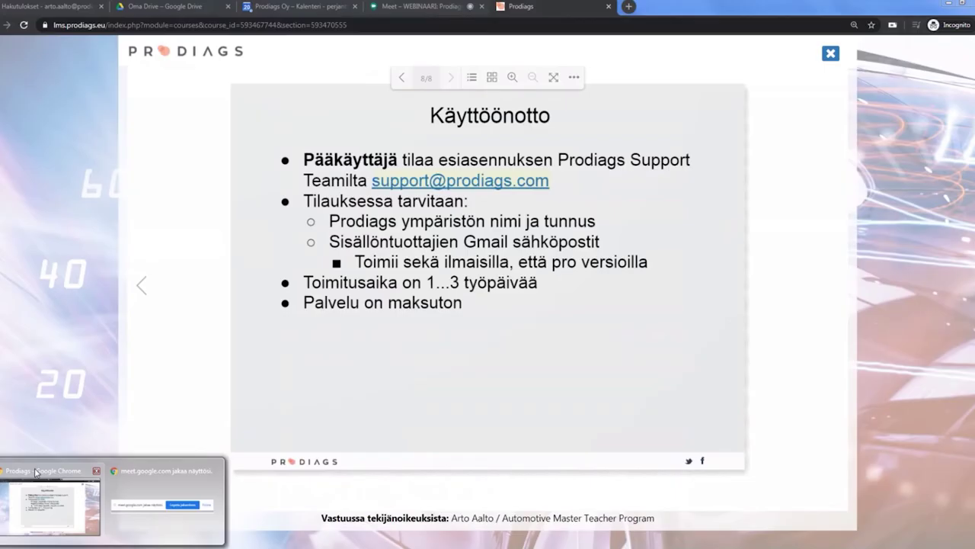
click(830, 54)
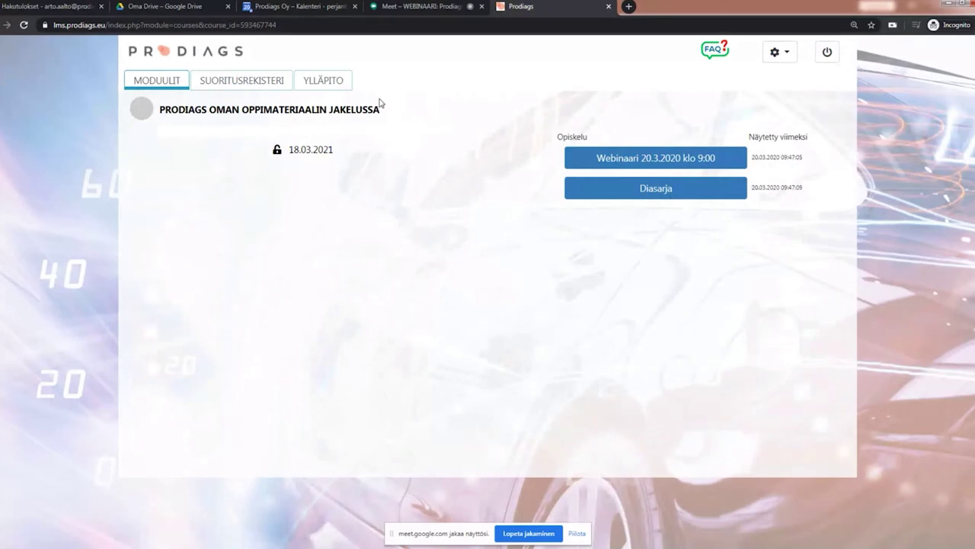
click(320, 81)
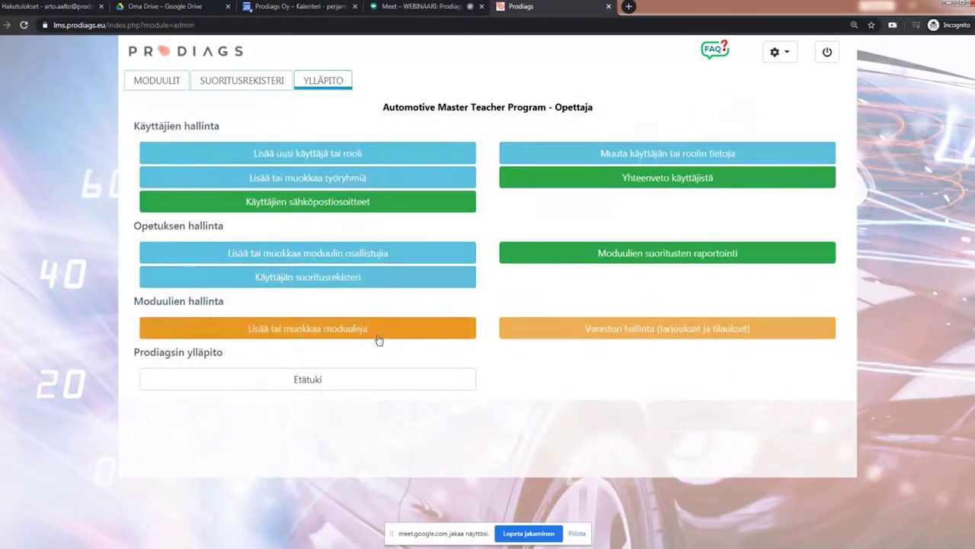
click(379, 340)
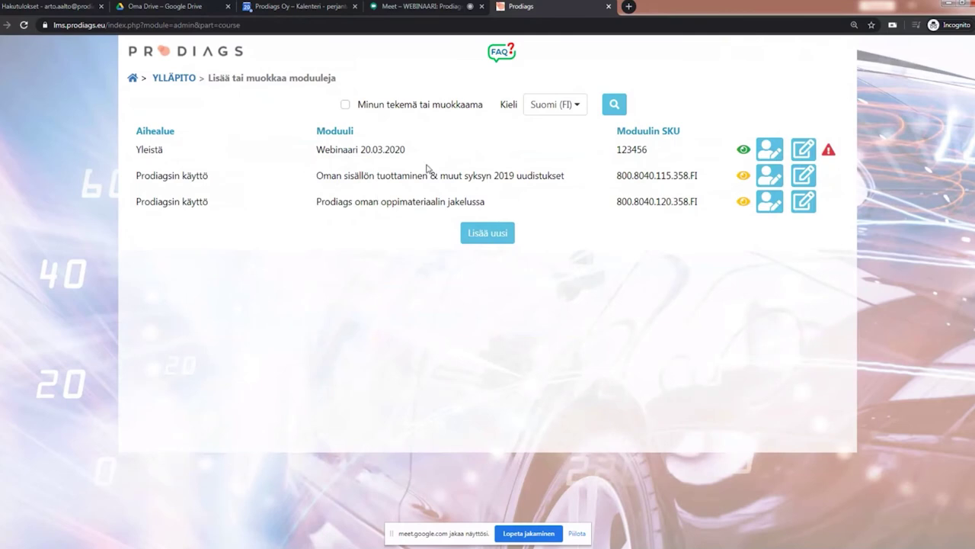
click(804, 150)
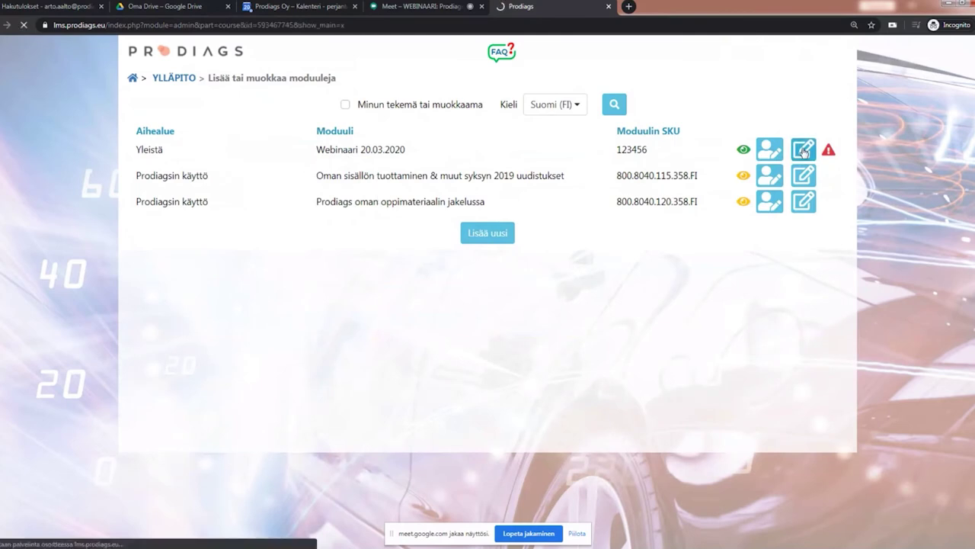
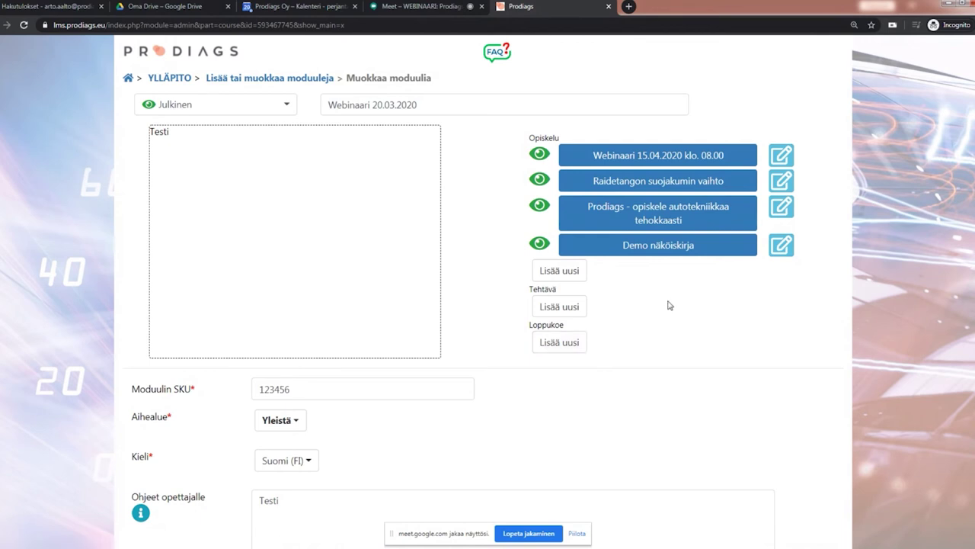
Step: Add a new Google Forms task section under Tehtävä in the Webinaari 20.03.2020 module
click(547, 307)
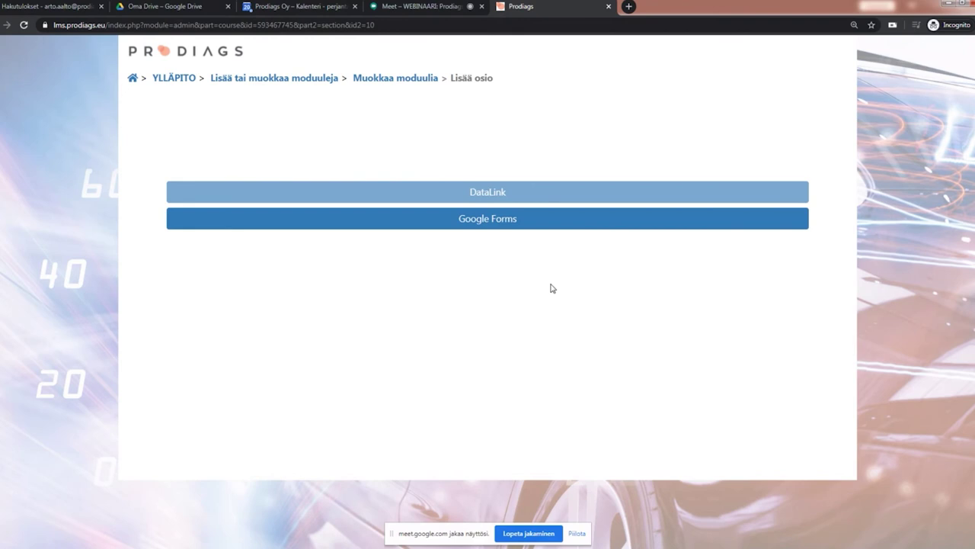
click(518, 221)
click(178, 153)
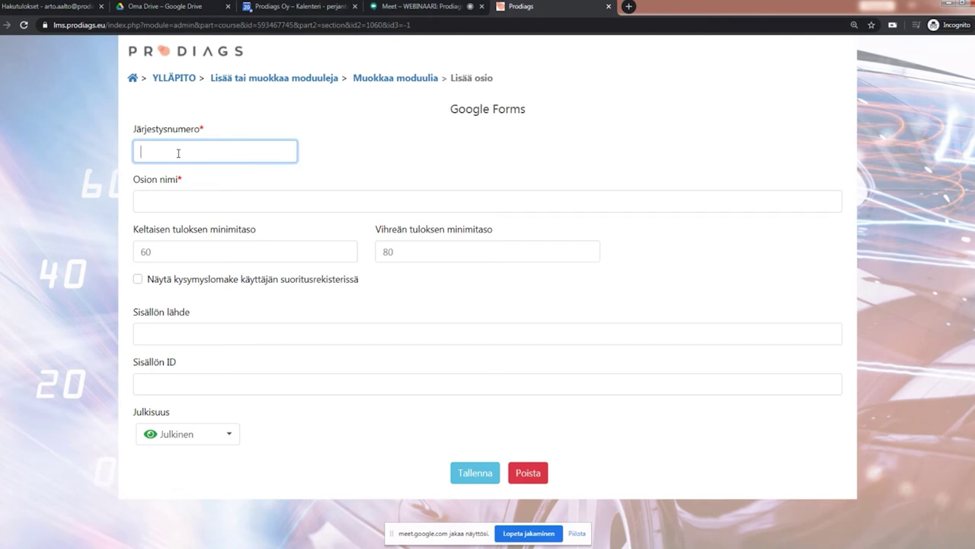
Step: Give the section order number 1 and the name 'Hammastangon suojakumin vaihto'
text(1)
click(149, 199)
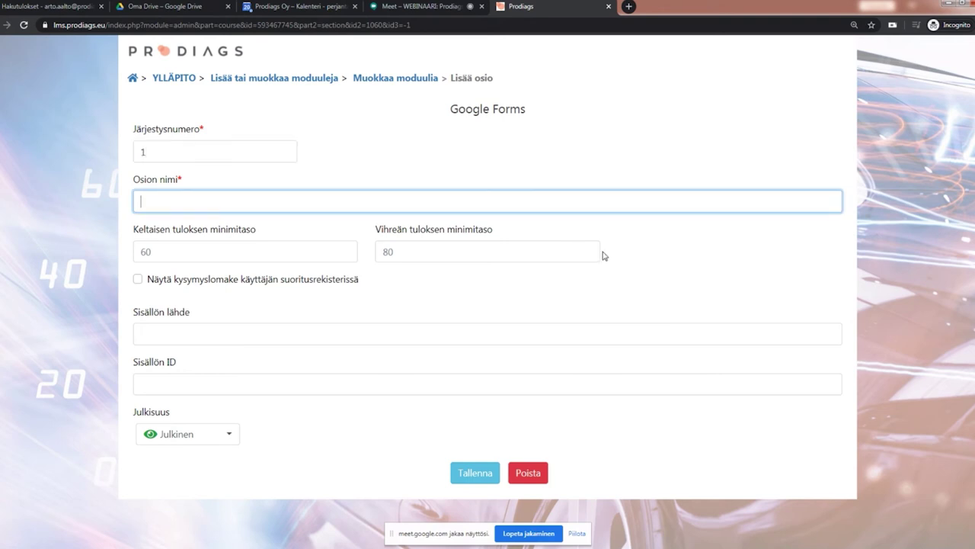
text(Hammastangon suojakumin vaihto)
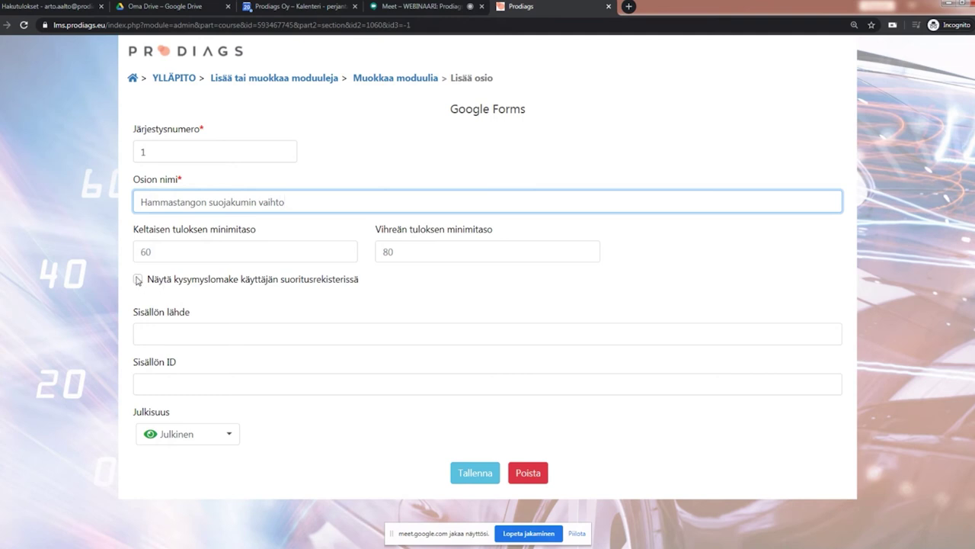
Step: Enable showing the question form in the performance register and paste the Google Forms ID into Sisällön ID
click(137, 282)
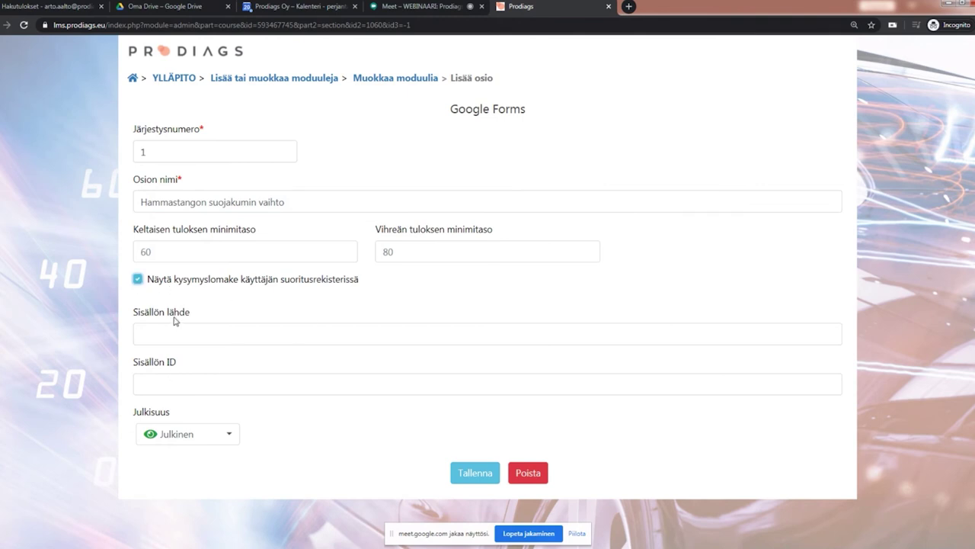
click(159, 386)
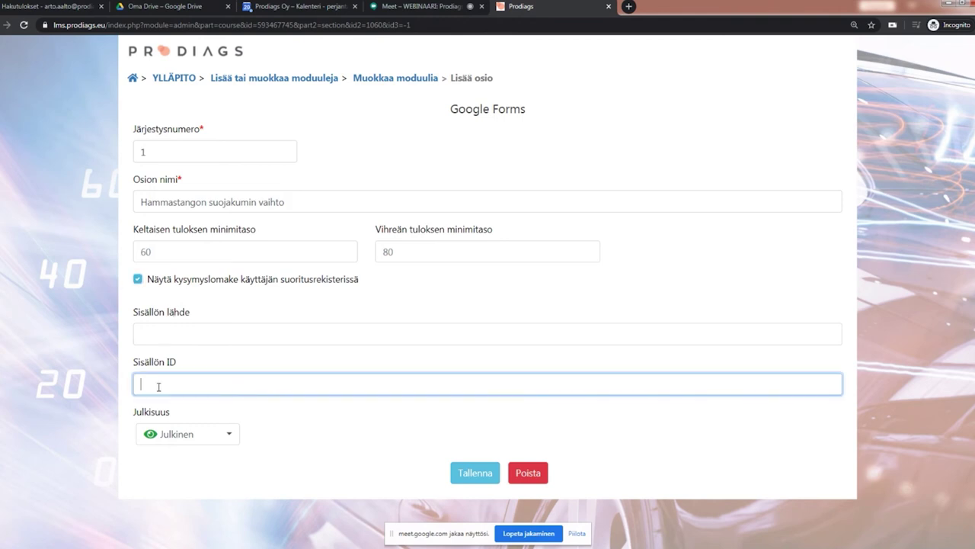
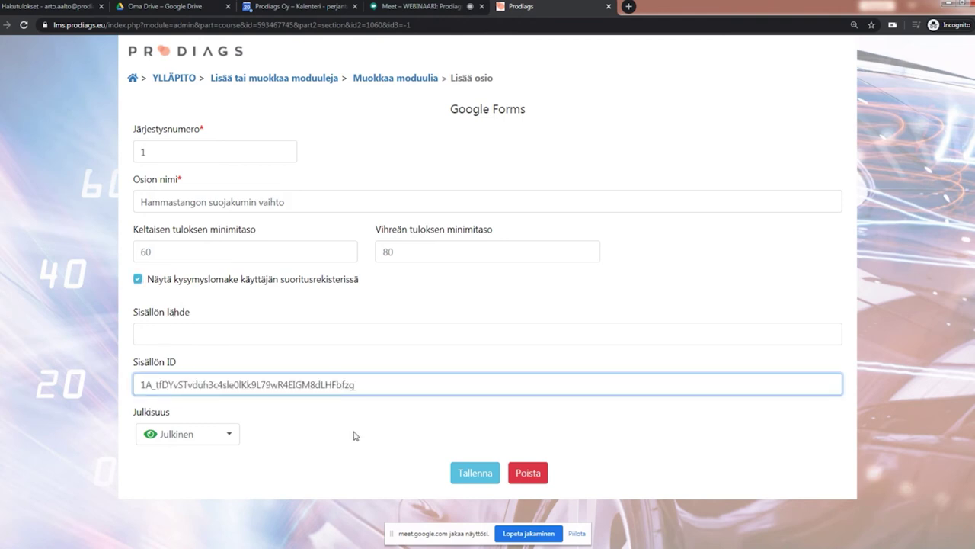
click(201, 313)
click(148, 331)
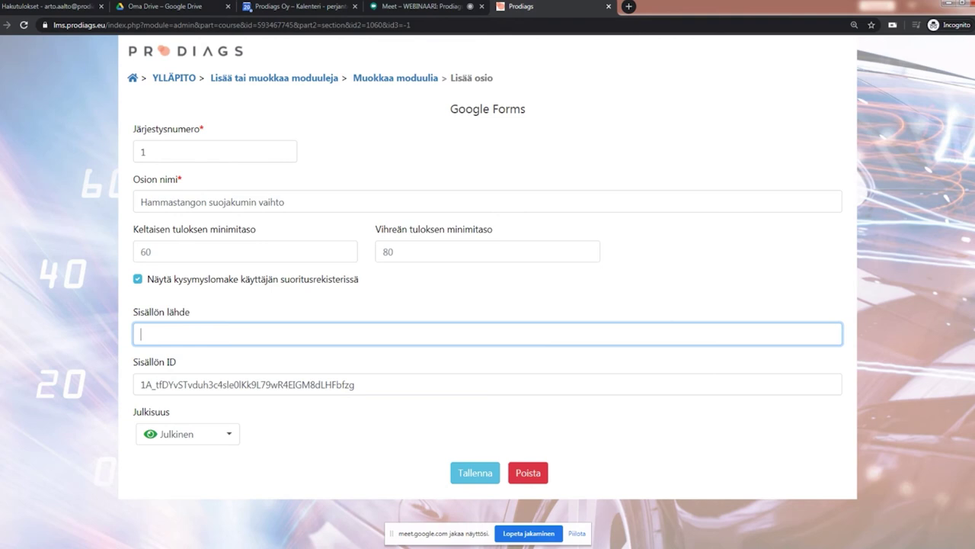
key(alt+Tab)
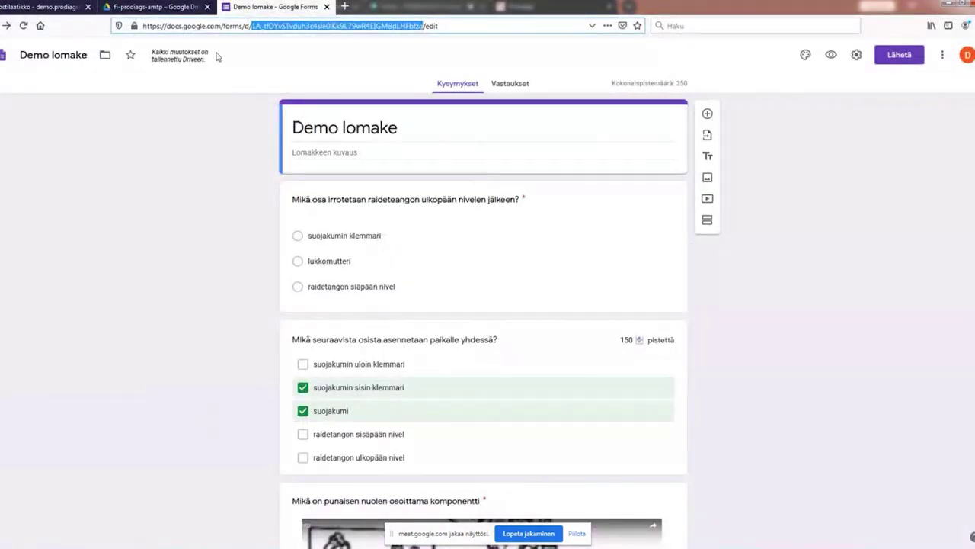
Step: Open the 'Content Source -key AMTP' document from the shared Drive folder and copy its key line
click(168, 8)
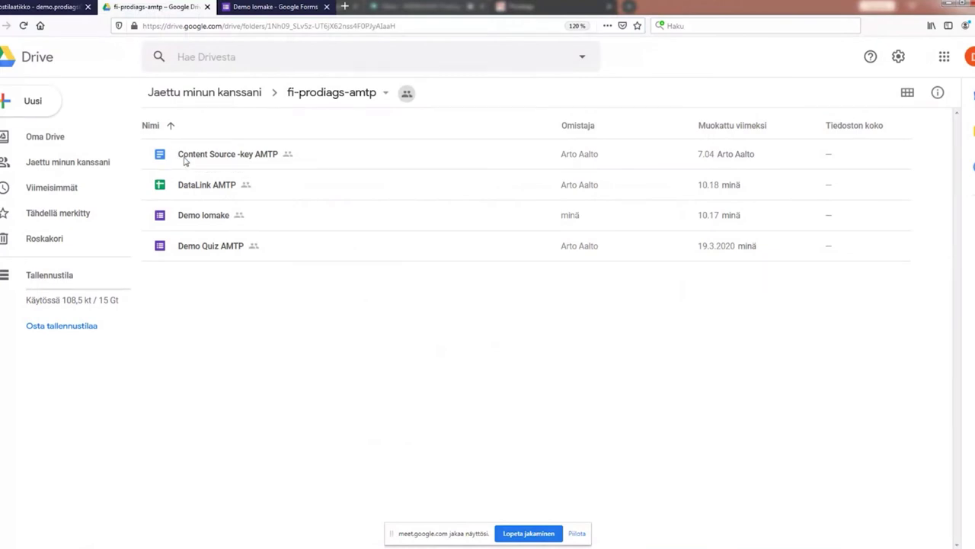
double_click(160, 159)
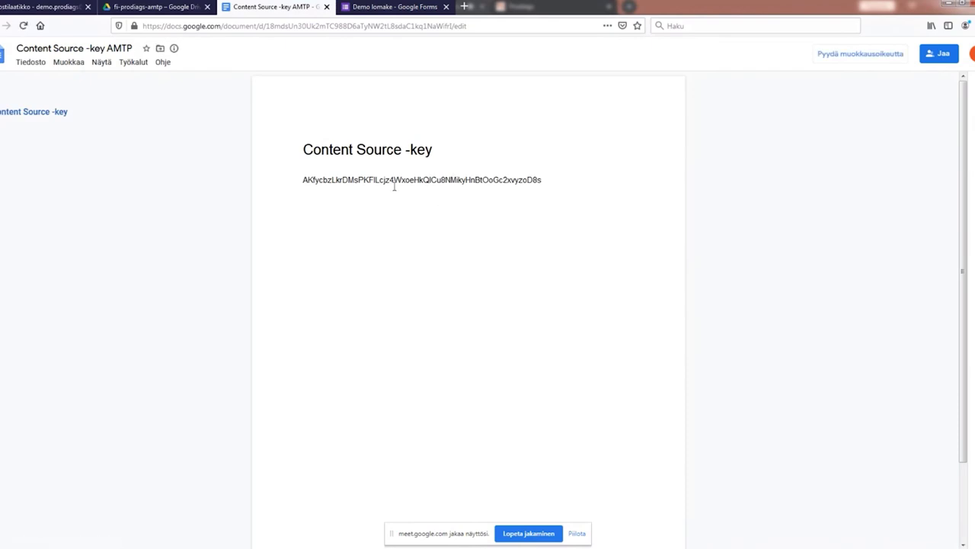
drag(304, 180, 542, 179)
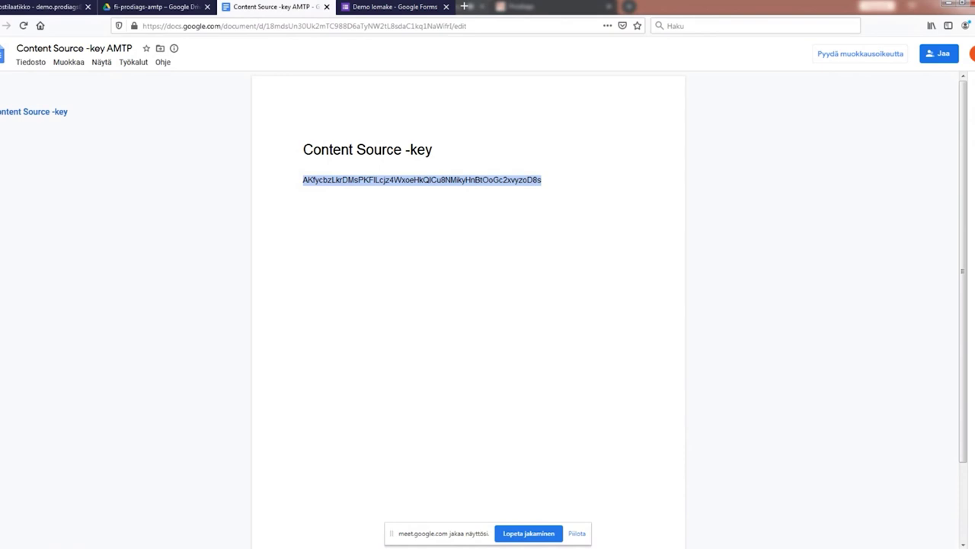
mouse_move(43, 466)
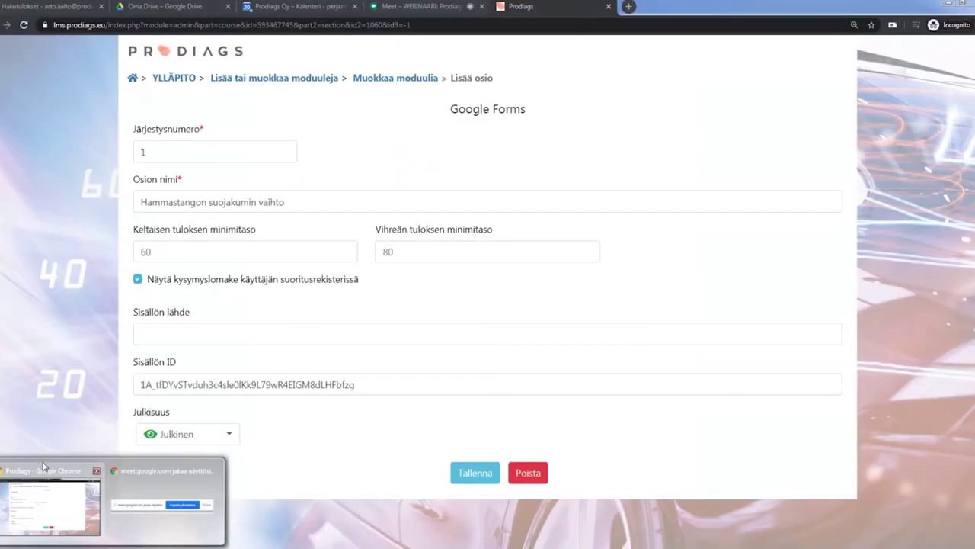
Step: Paste the key into Sisällön lähde, save the section, and open Hammastangon suojakumin vaihto for preview
click(44, 467)
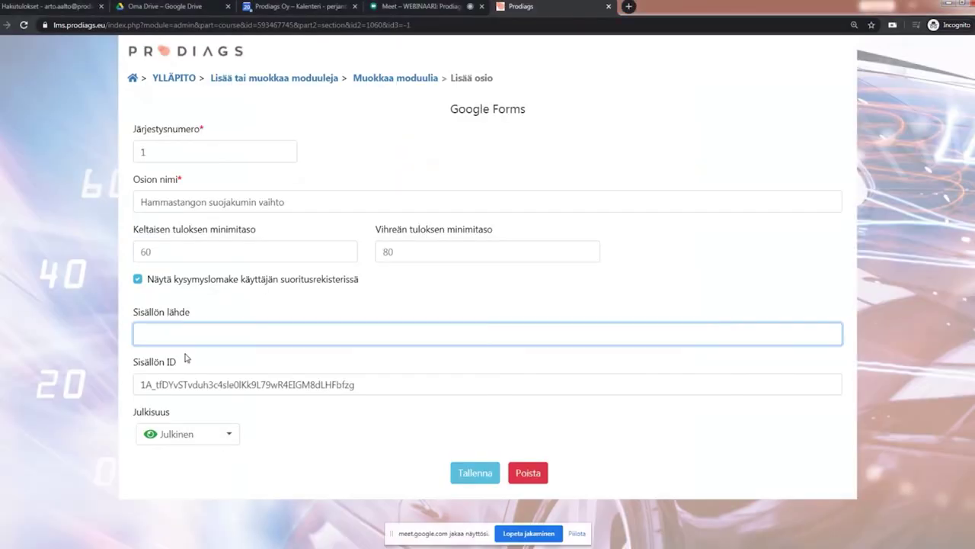
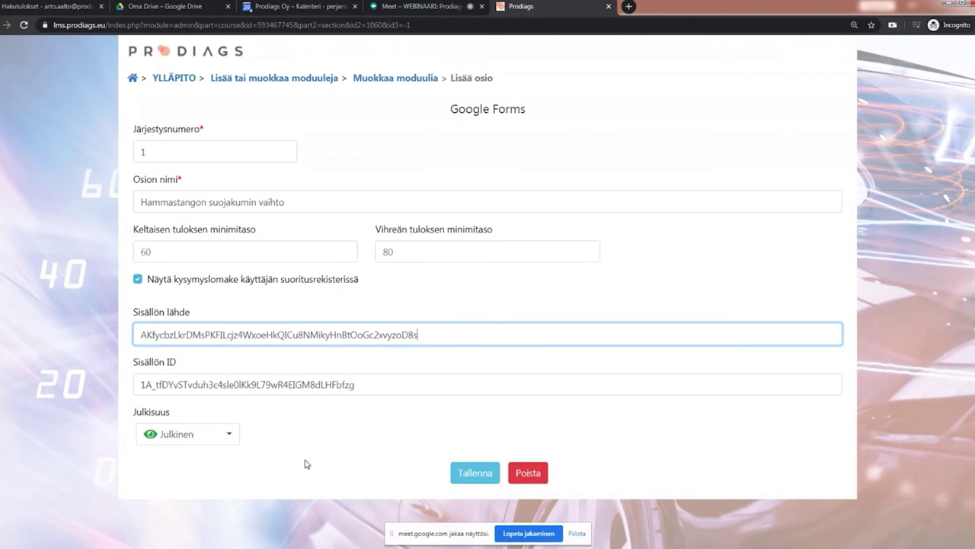
click(480, 478)
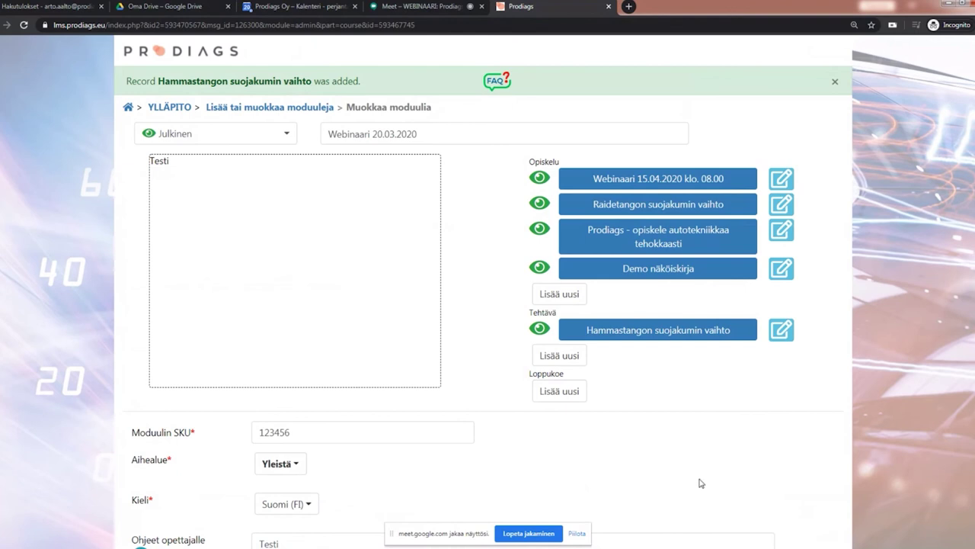
click(640, 331)
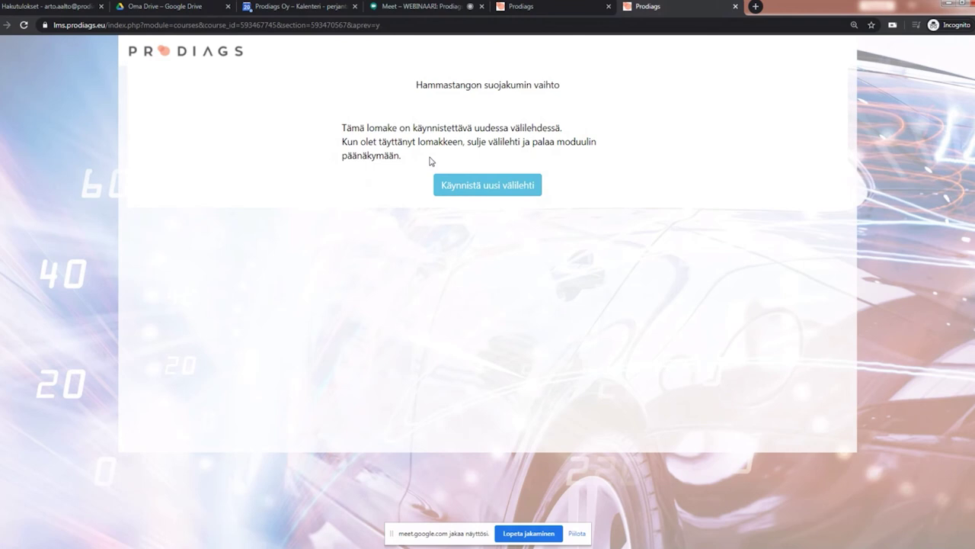
Step: Launch the Demo lomake form in a new tab, review it, then close both preview tabs
click(470, 189)
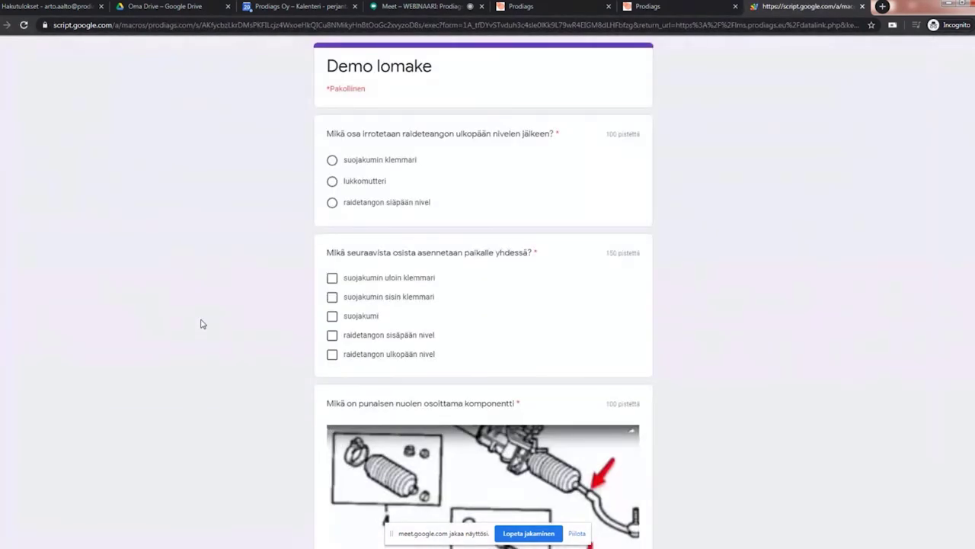
scroll(670, 301, down, 4)
scroll(667, 298, up, 4)
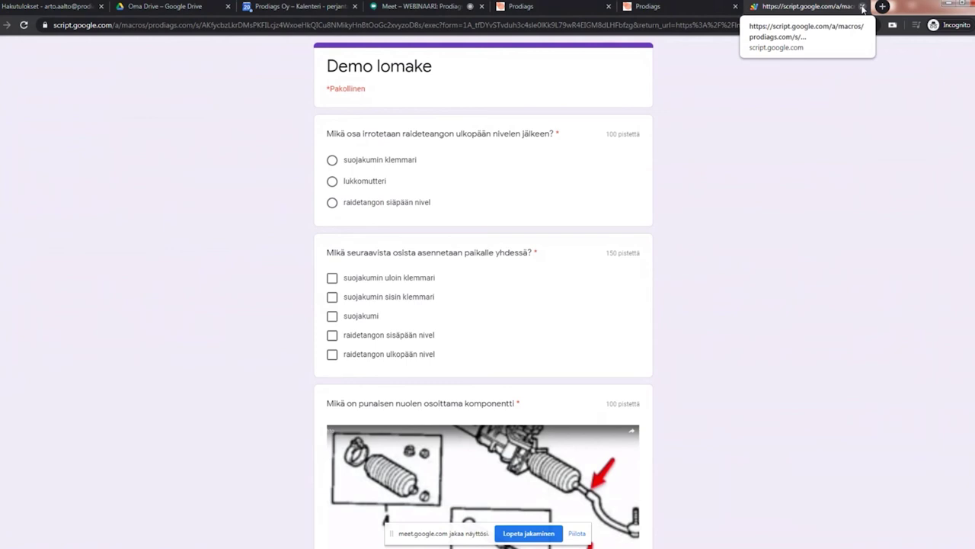
click(862, 7)
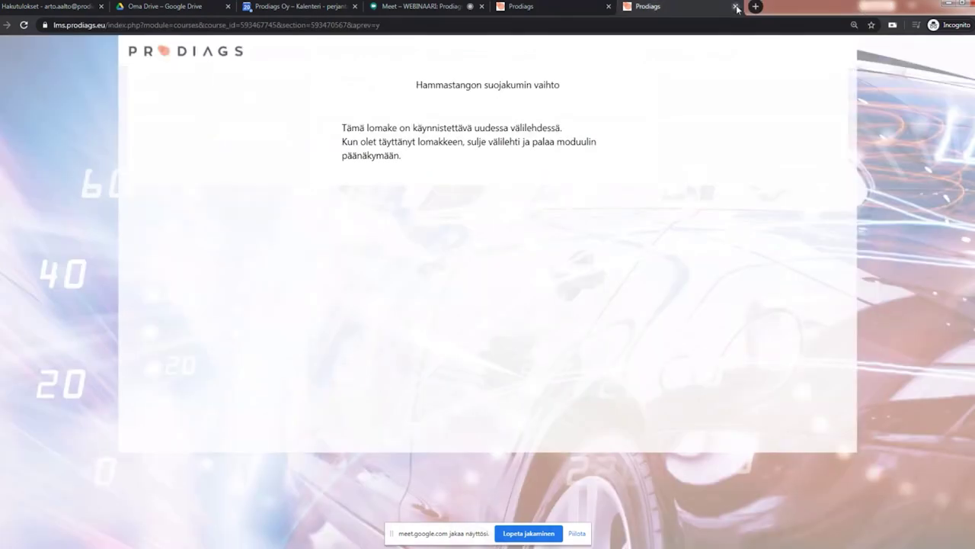
click(736, 6)
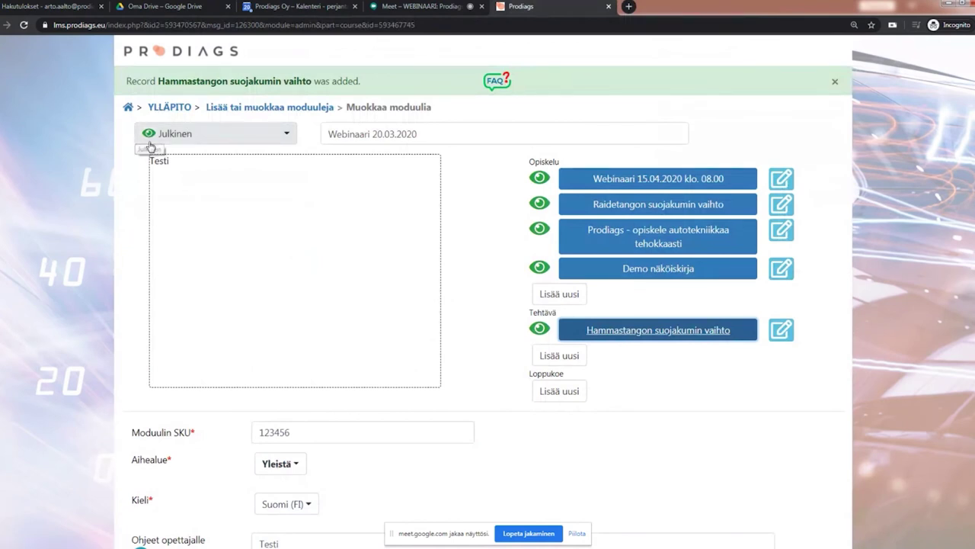
Step: Leave Julkinen visibility unchanged, return to YLLÄPITO, and accept the copyright reminder with Minä ymmärrän vastuuni
click(286, 135)
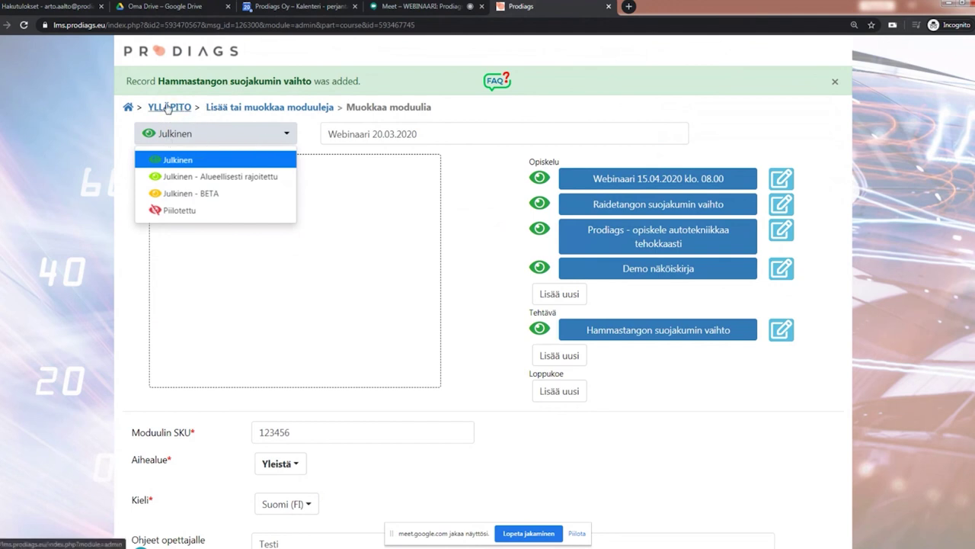
click(485, 272)
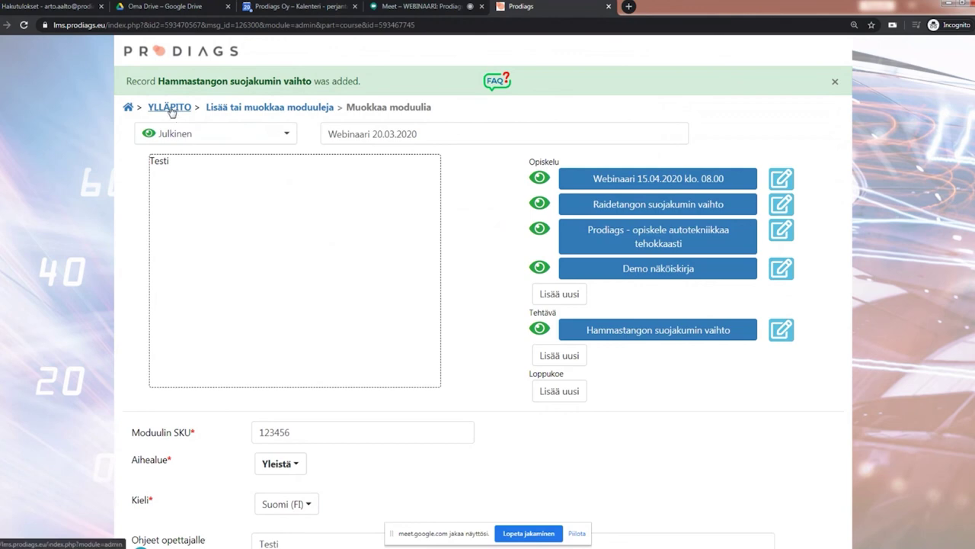
click(170, 108)
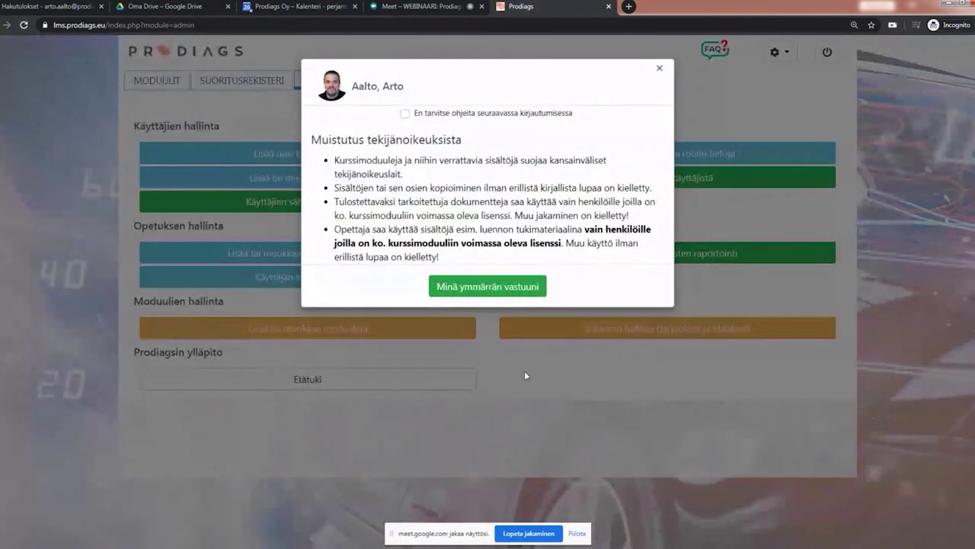
click(489, 283)
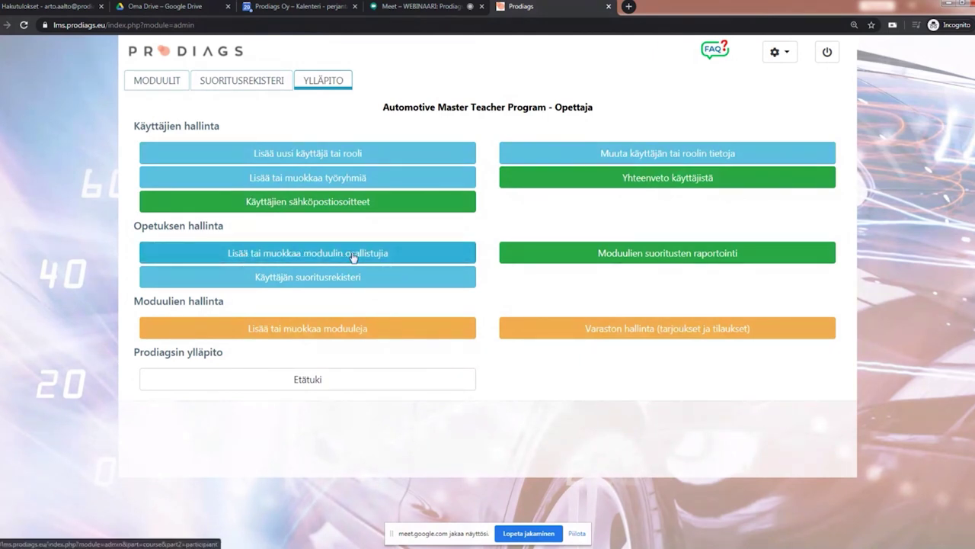
Step: Add both Support Team teachers to Webinaari 20.03.2020 as participants, dated 20.03.2020 to 19.03.2021
click(353, 258)
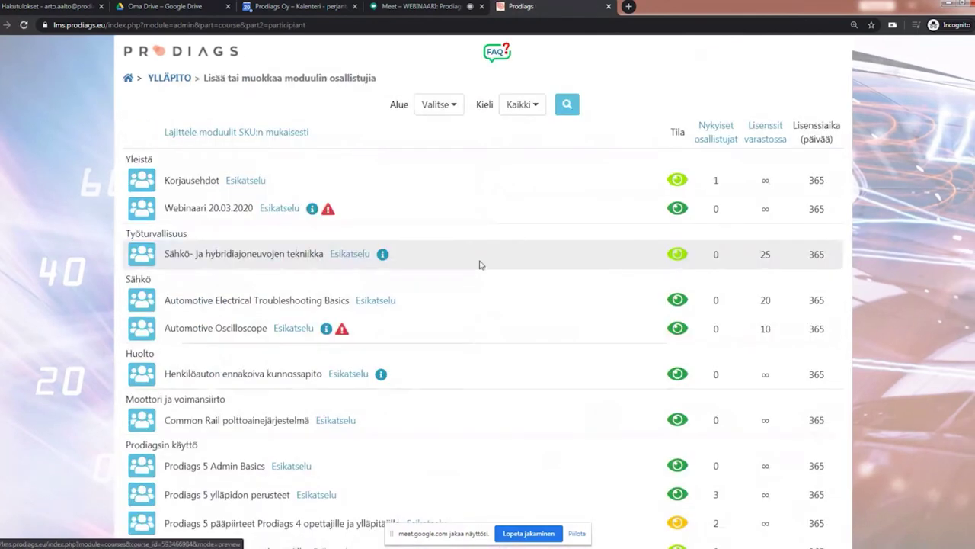
scroll(573, 243, down, 2)
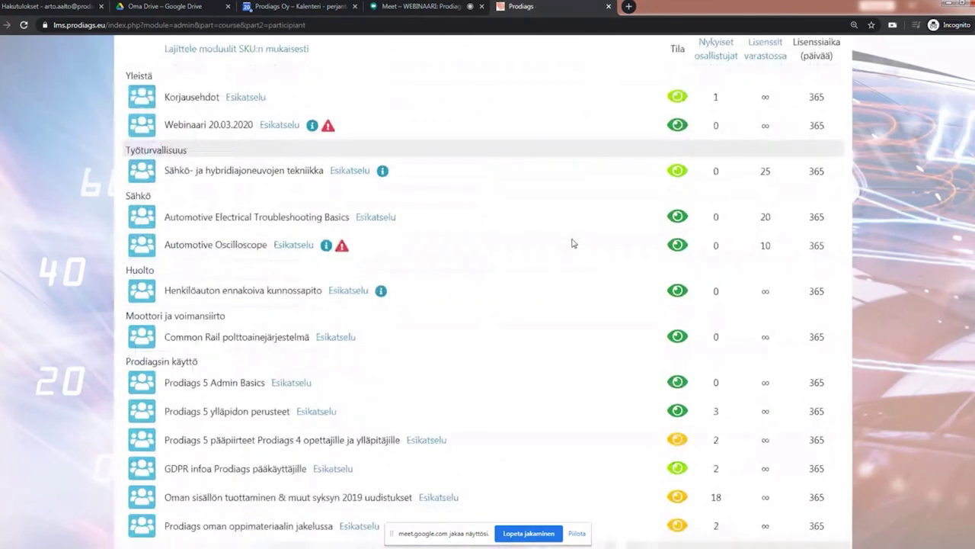
scroll(562, 257, up, 2)
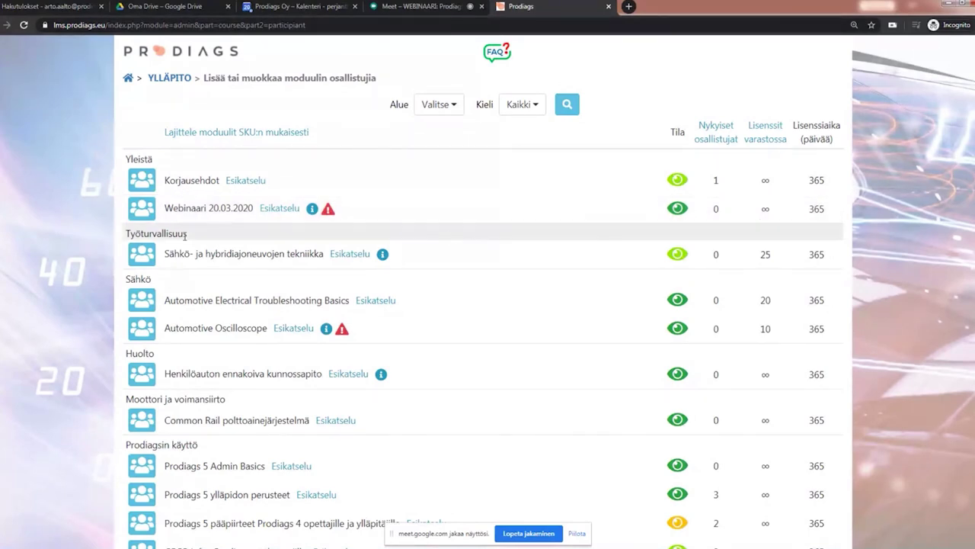
click(145, 213)
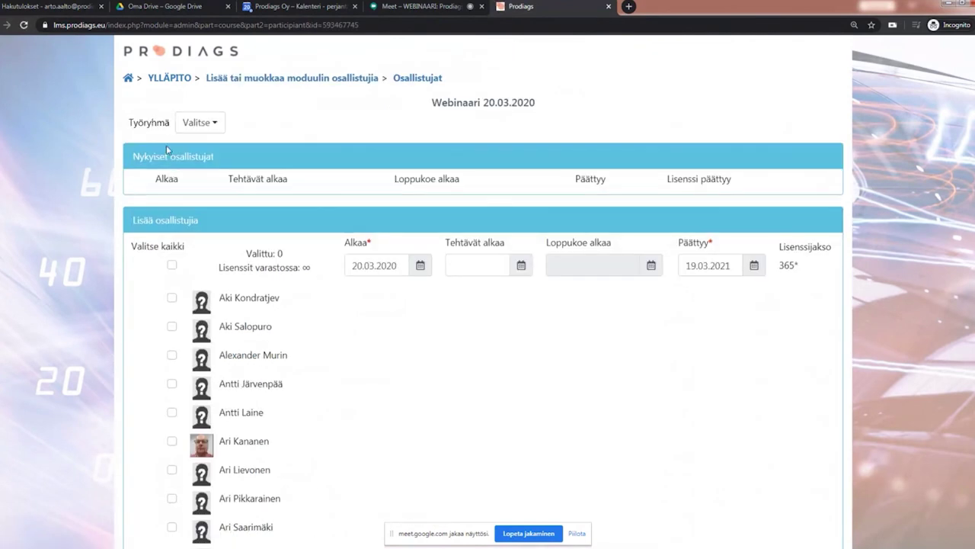
click(205, 124)
click(212, 188)
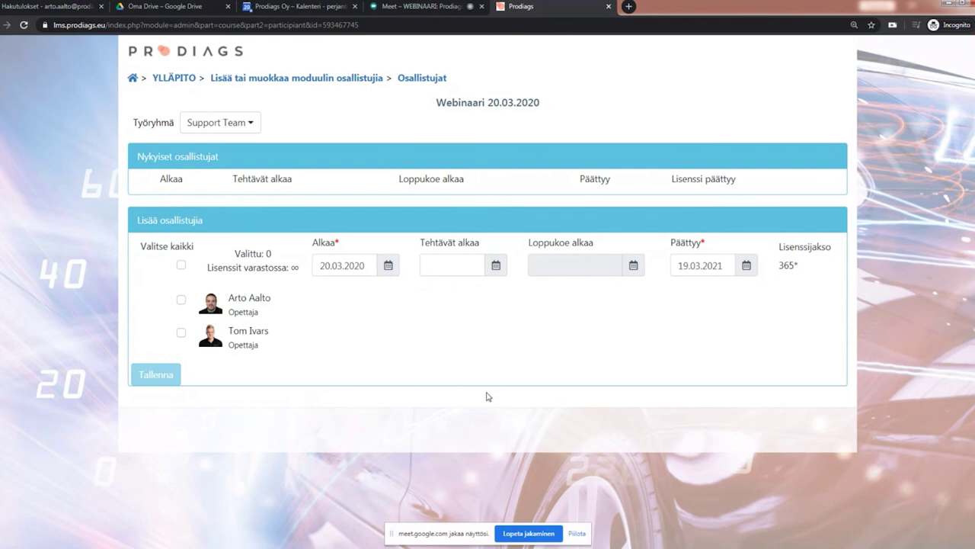
click(181, 266)
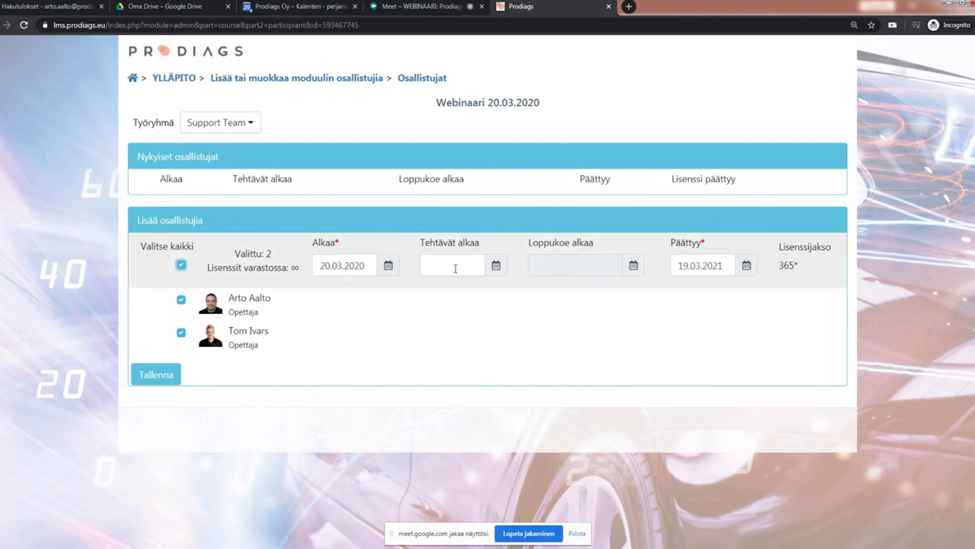
click(150, 375)
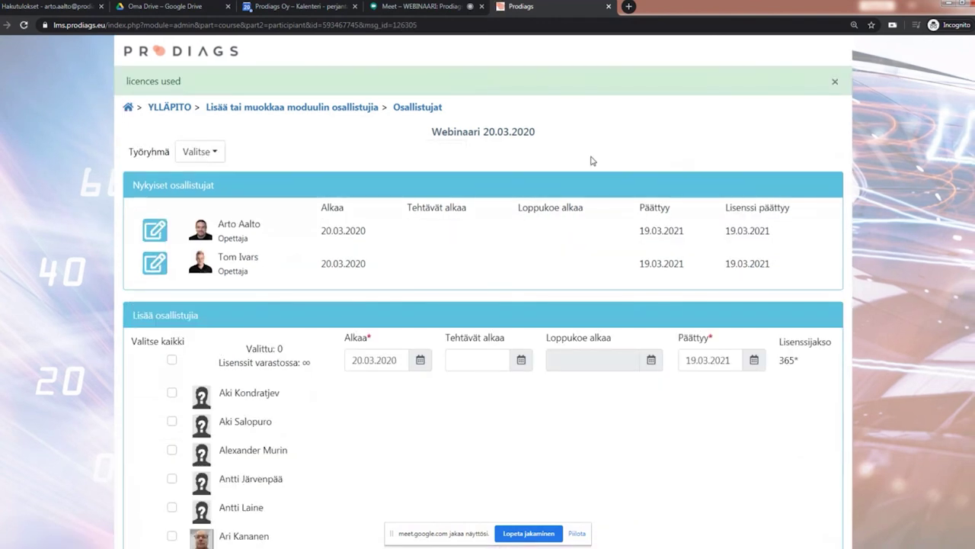
Step: From the home page, open WEBINAARI 20.03.2020 and launch Hammastangon suojakumin vaihto in a new tab
click(128, 109)
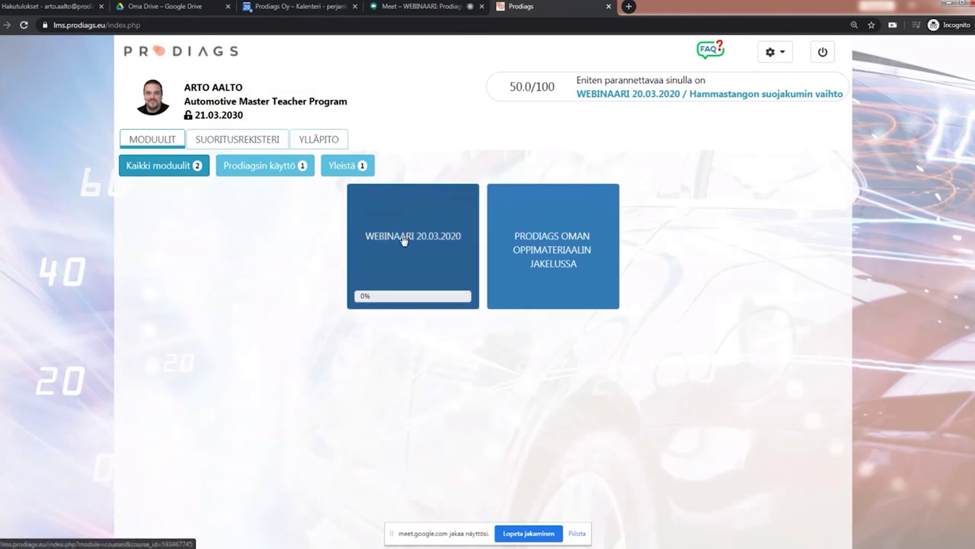
click(404, 240)
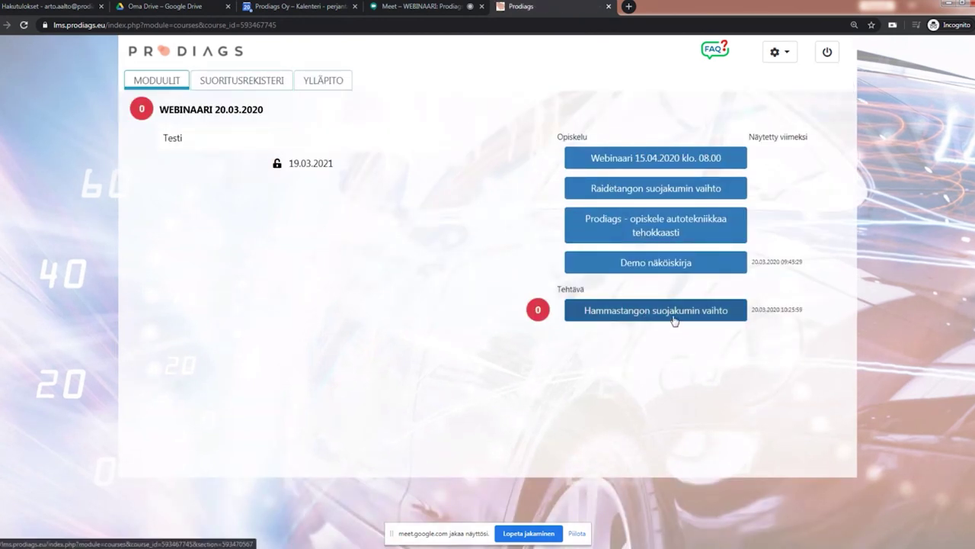
click(673, 320)
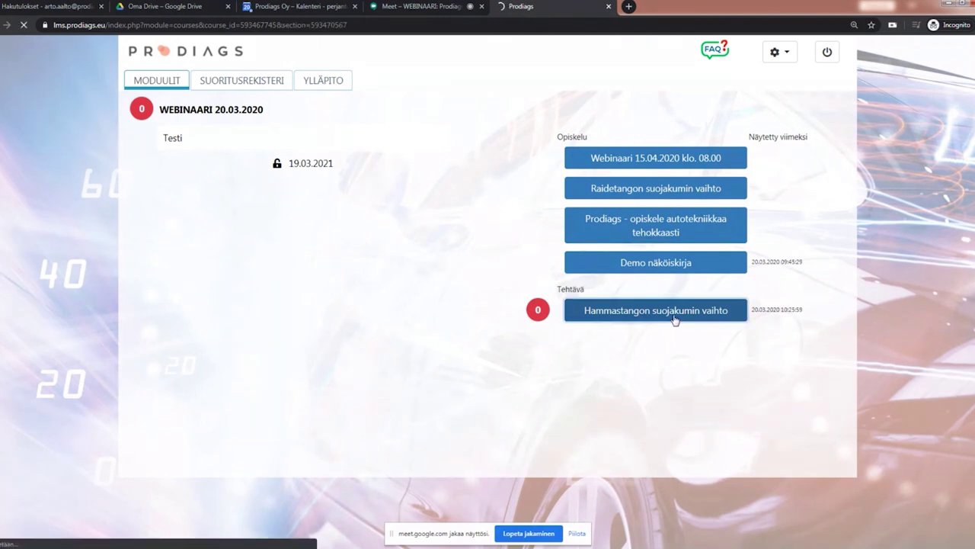
click(484, 187)
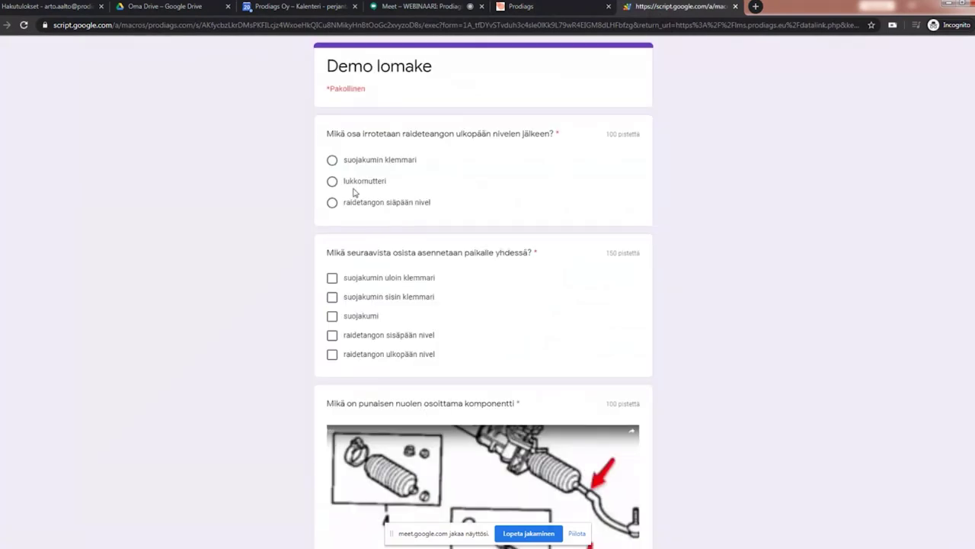
Step: Answer lukkomutteri, tick suojakumin sisin klemmari and suojakumi, pick Lukkomutteri for the image, and submit
click(332, 182)
click(333, 298)
click(353, 321)
scroll(352, 323, down, 4)
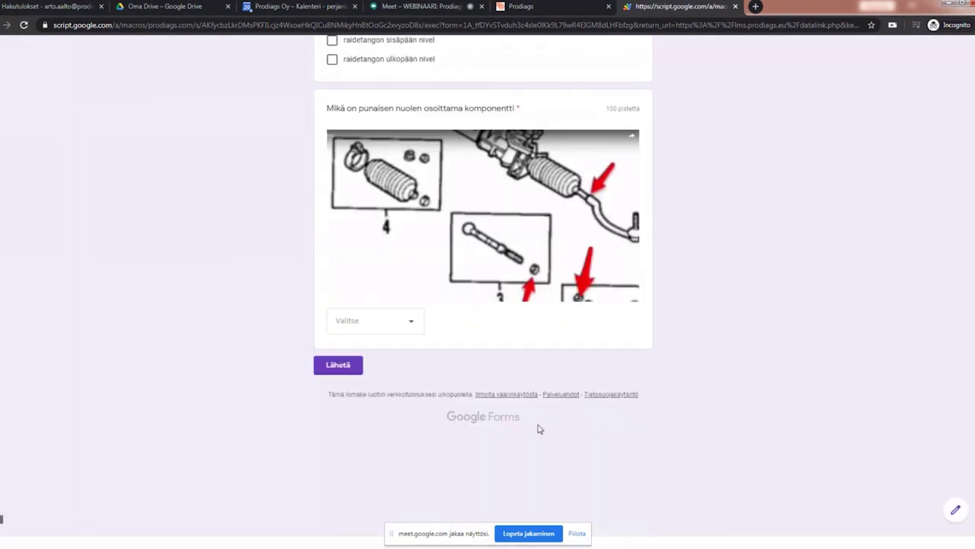
click(410, 324)
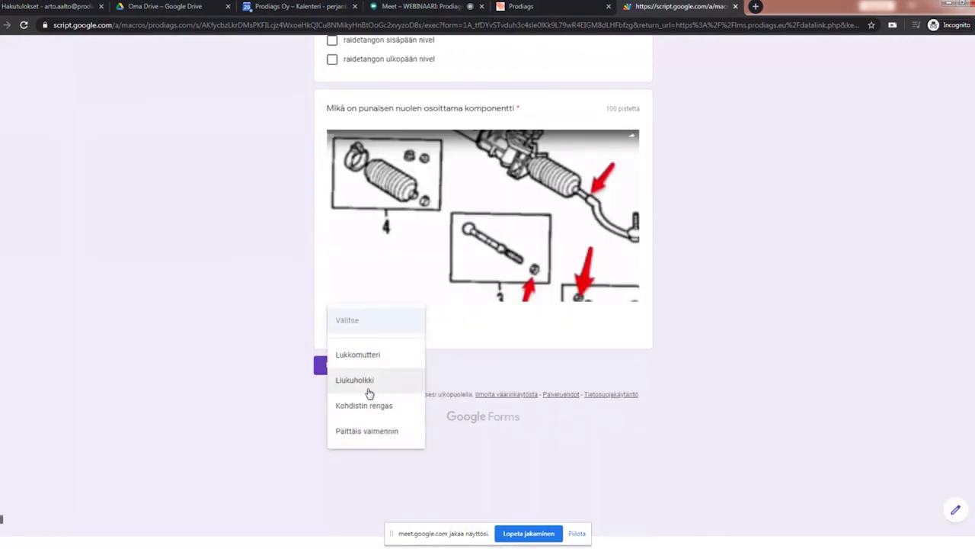
click(361, 356)
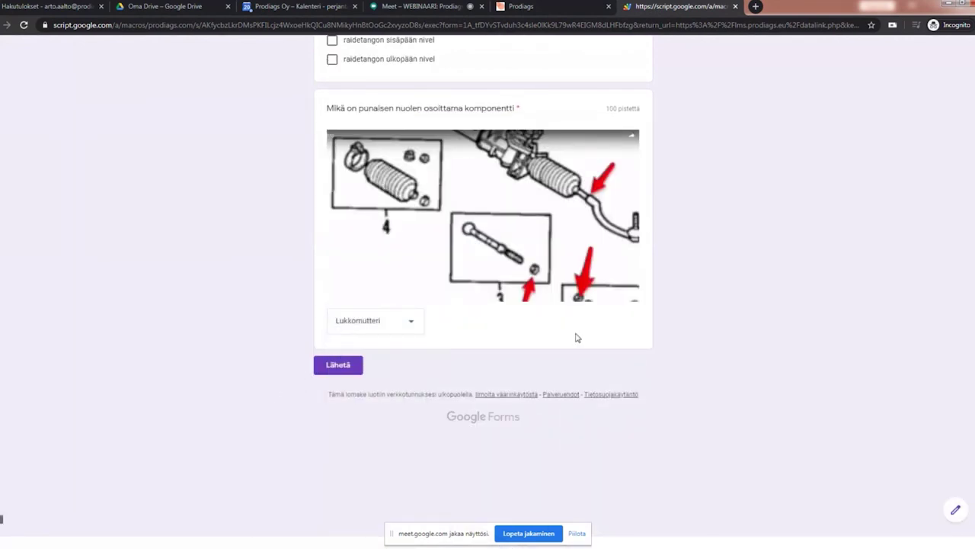
click(342, 369)
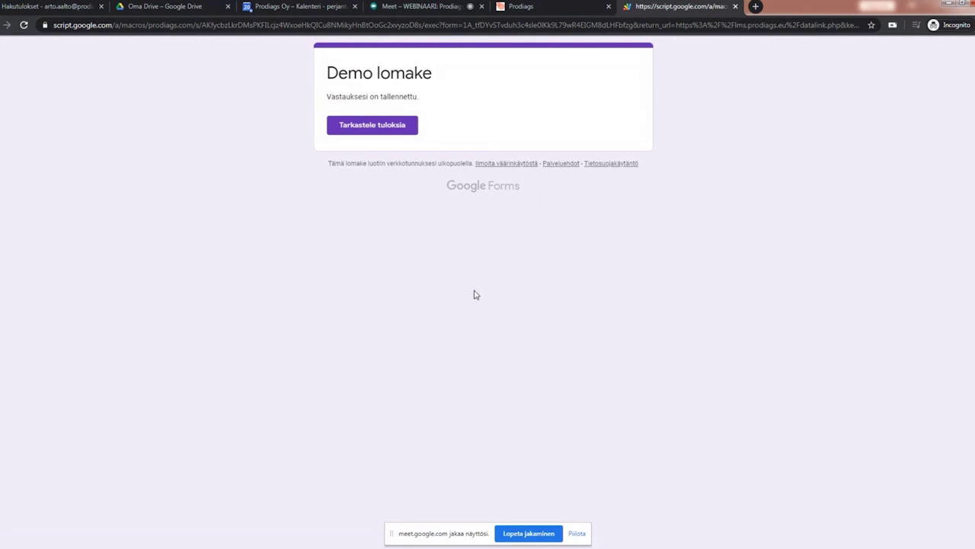
click(367, 131)
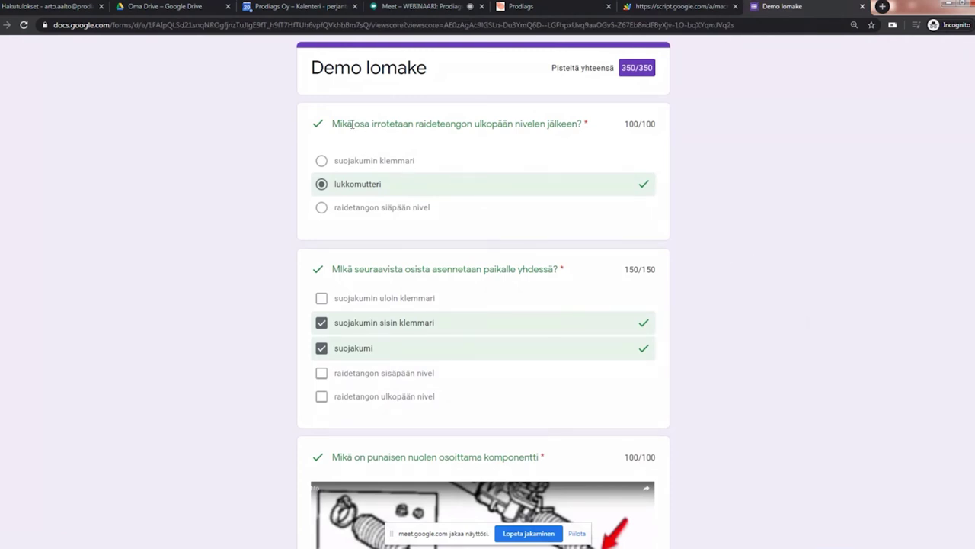
scroll(425, 312, down, 2)
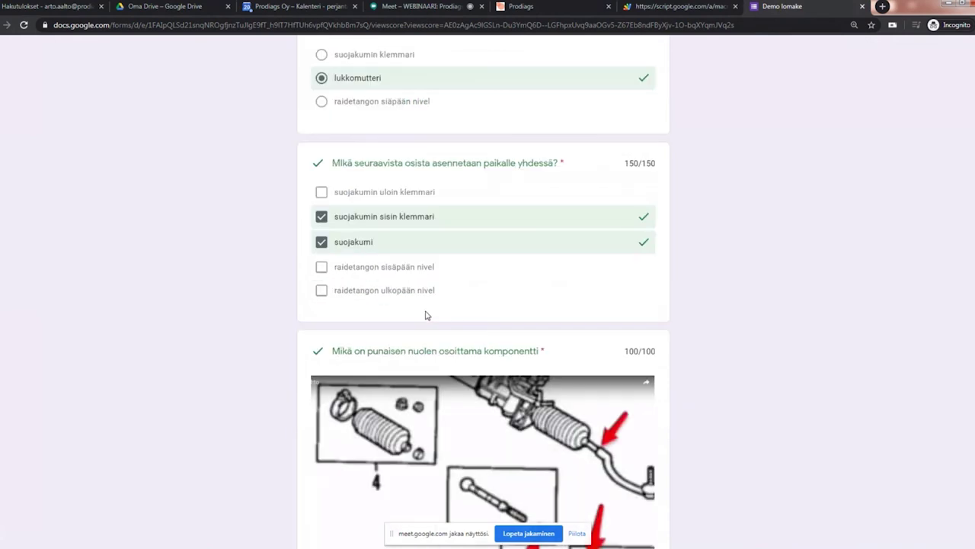
scroll(427, 314, down, 2)
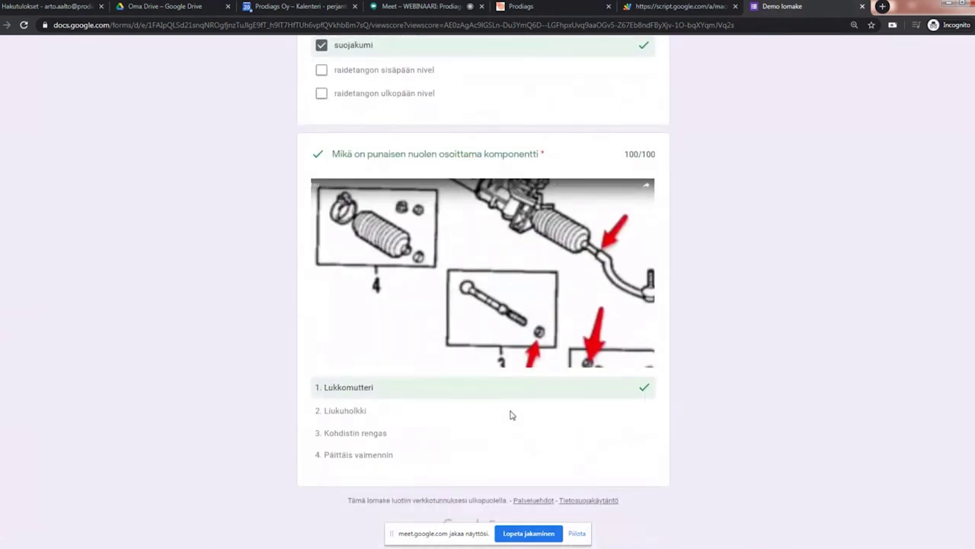
scroll(511, 415, up, 4)
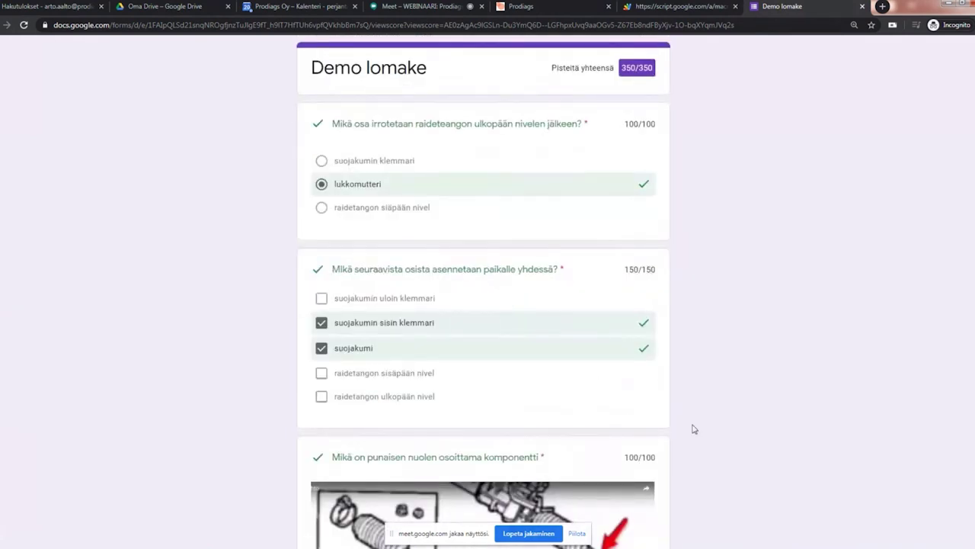
scroll(691, 426, down, 4)
scroll(560, 419, up, 4)
scroll(656, 192, down, 4)
scroll(655, 192, up, 4)
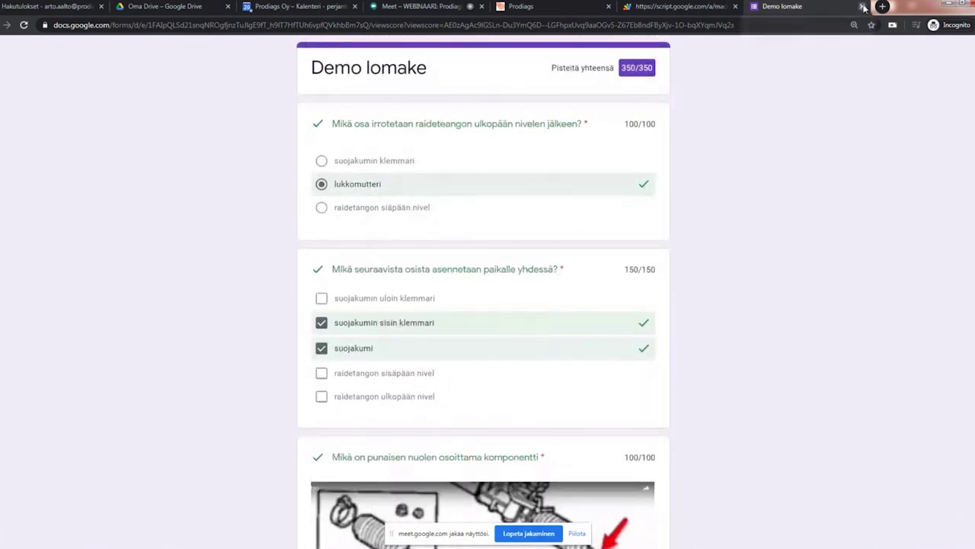
click(862, 7)
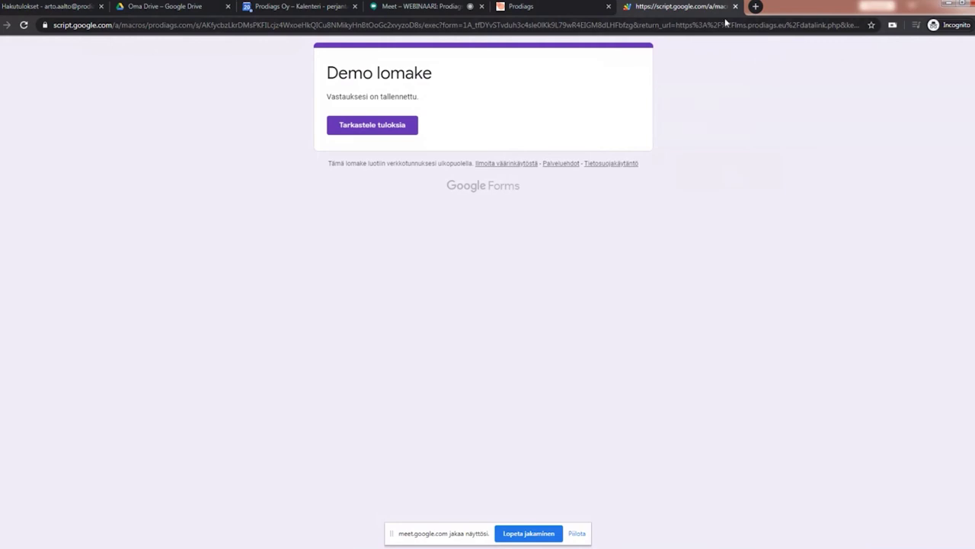
Step: Close the form confirmation tab and return to the module page showing the task's result of 100
click(736, 6)
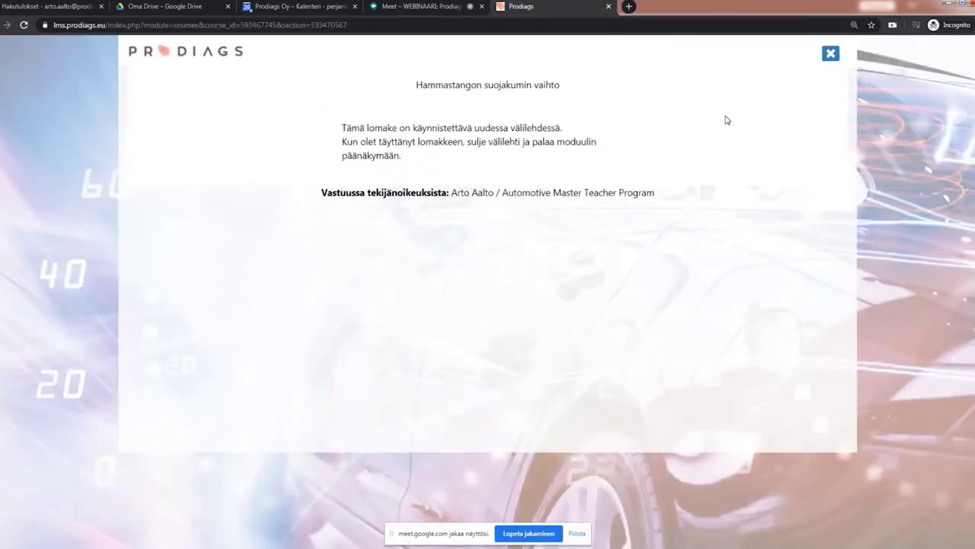
click(832, 57)
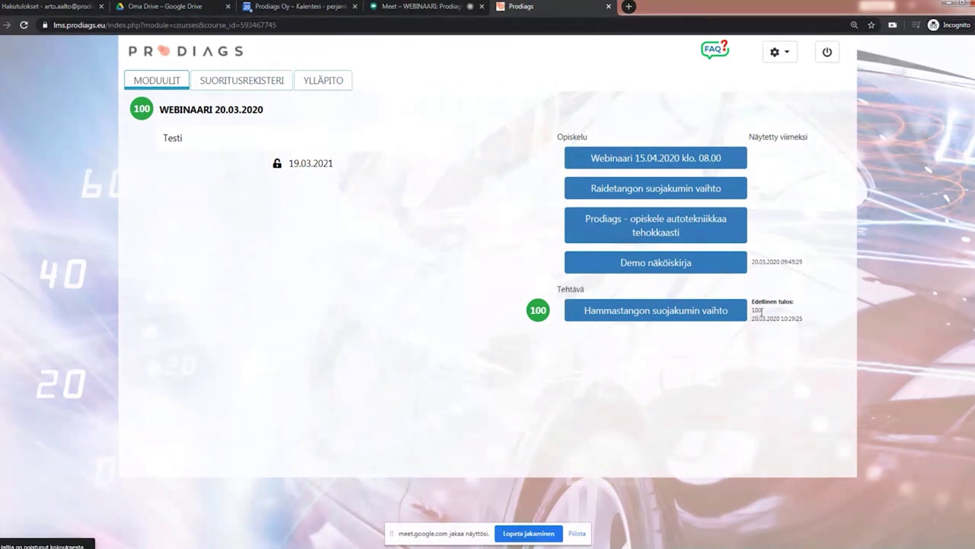
Step: In the performance register, view the latest Hammastangon suojakumin vaihto attempt: Google Forms score 350/350 (100.00%)
click(225, 81)
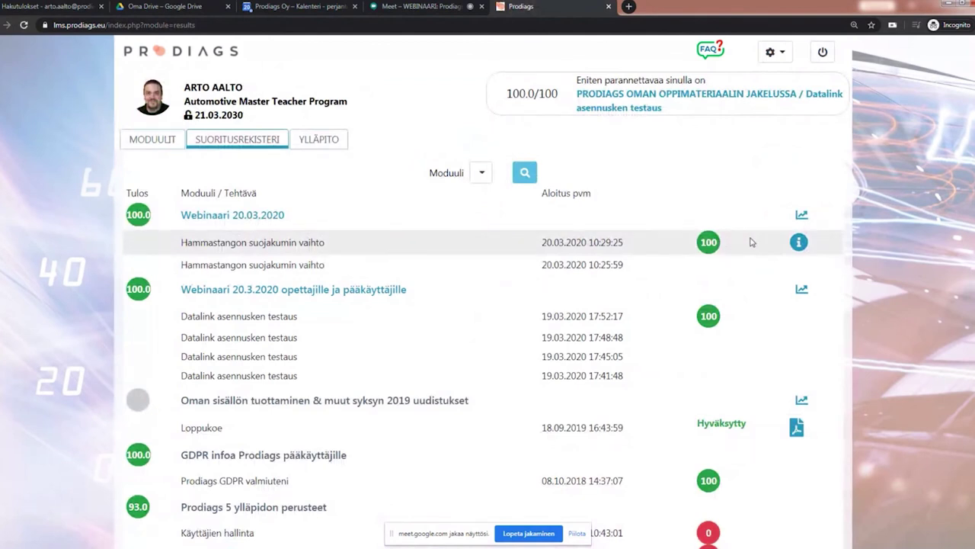
drag(618, 242, 526, 244)
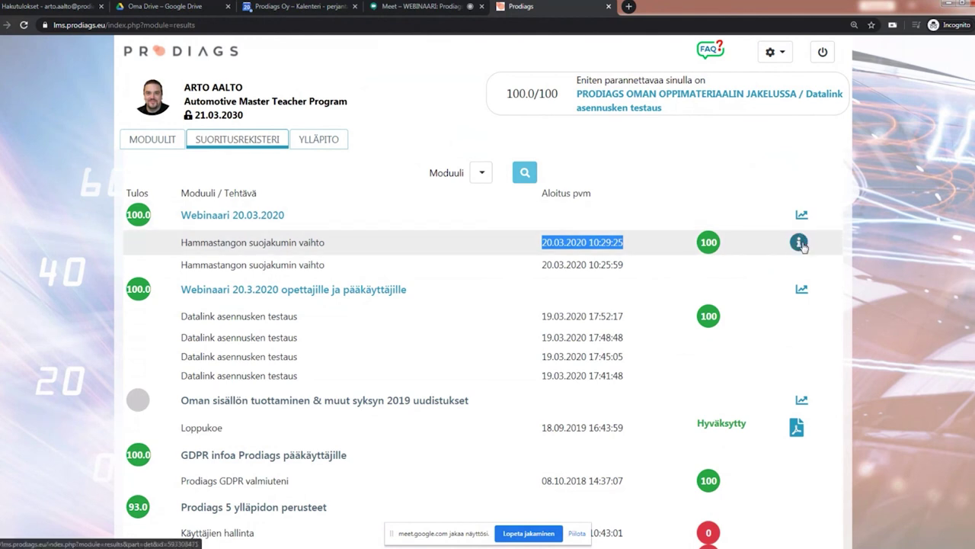
click(799, 242)
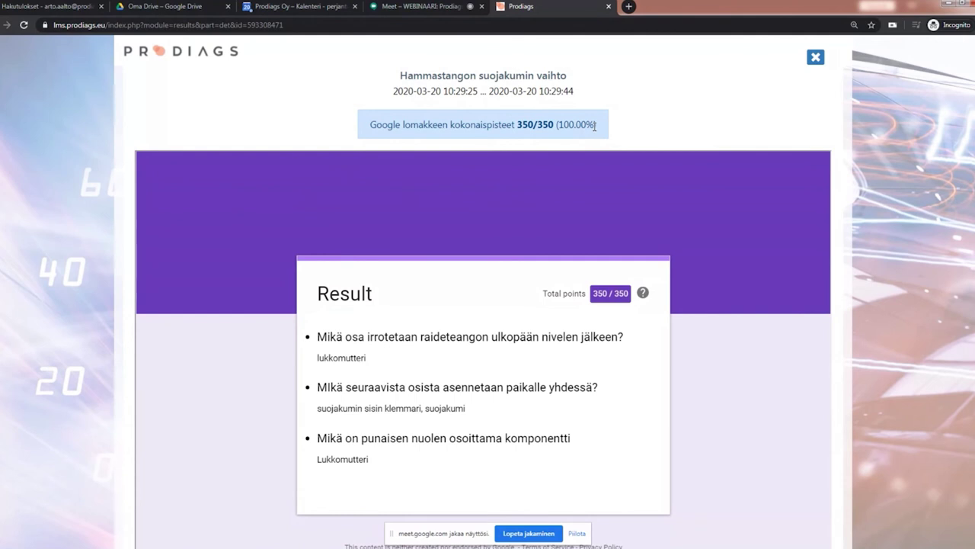
scroll(533, 401, down, 1)
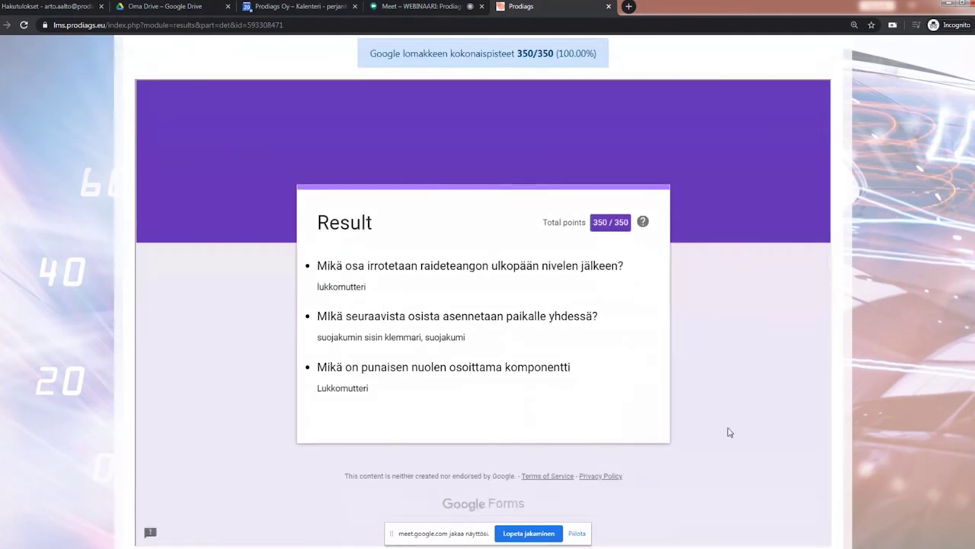
scroll(729, 430, up, 1)
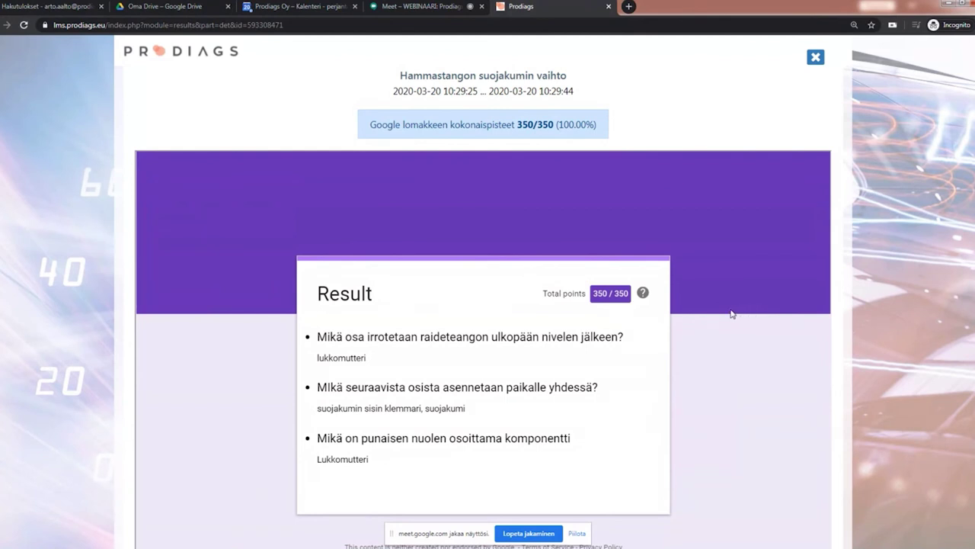
Step: Close the attempt details and open DataLink AMTP from the fi-prodiags-amtp Drive folder
click(815, 57)
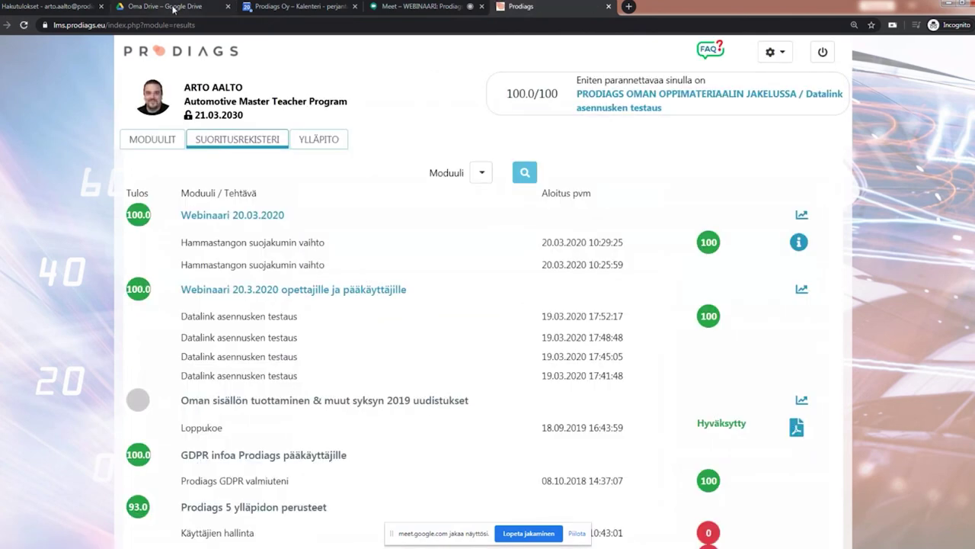
click(169, 7)
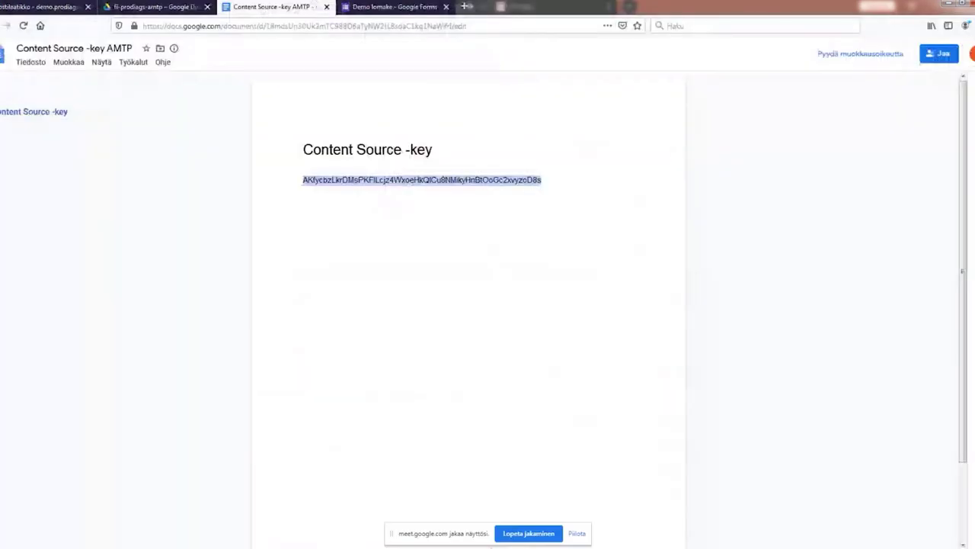
click(156, 7)
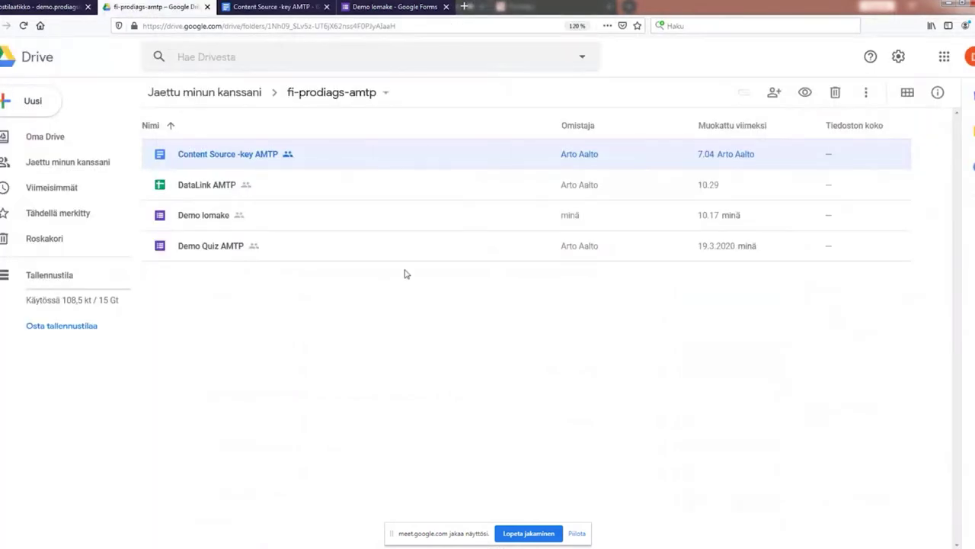
double_click(202, 185)
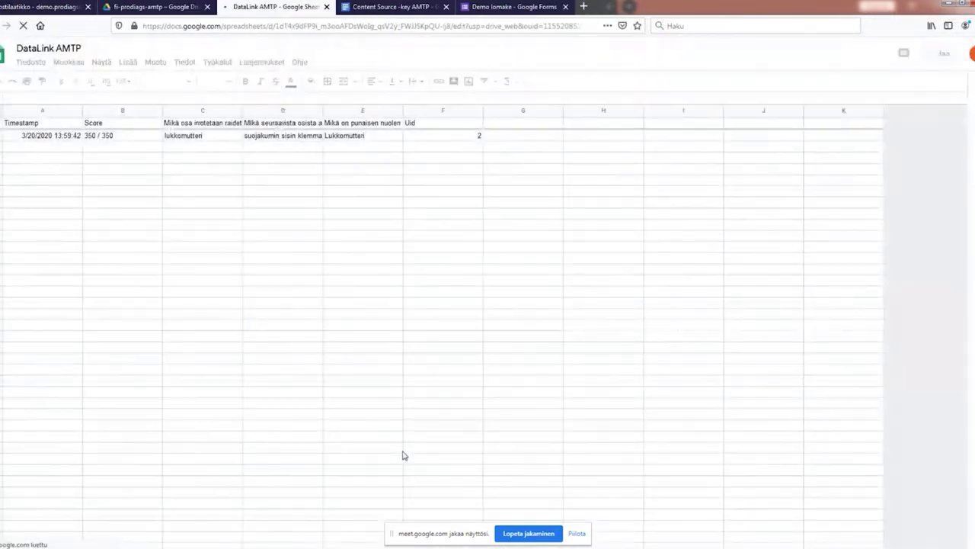